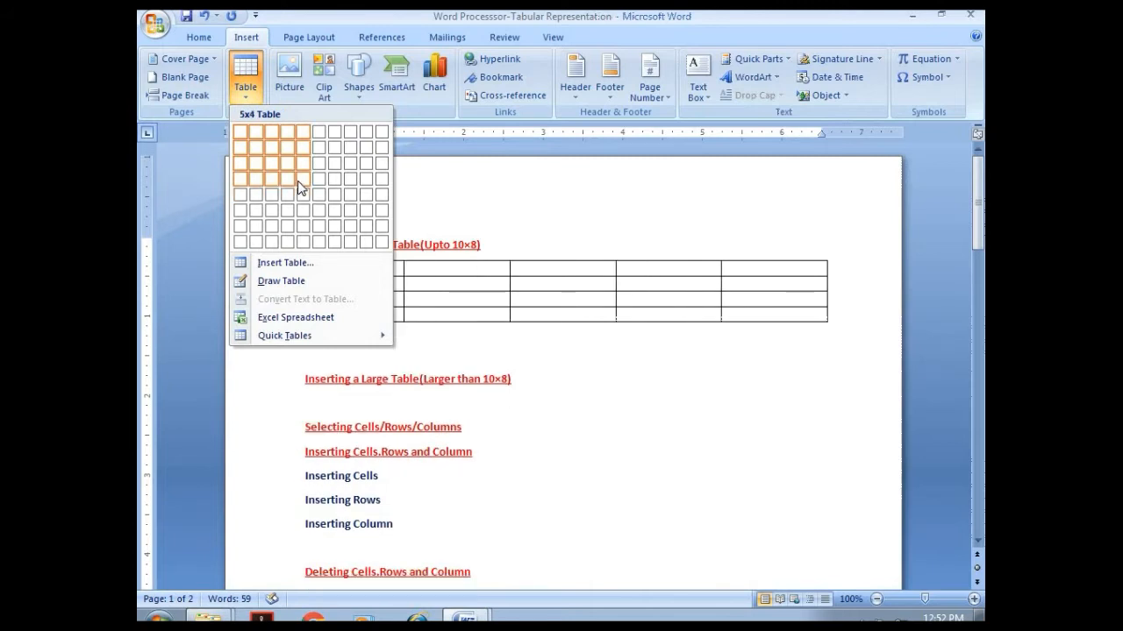
# Insert a table with five columns and four rows under the "Inserting a Small Table(Upto 10×8)" heading.
pyautogui.click(300, 186)
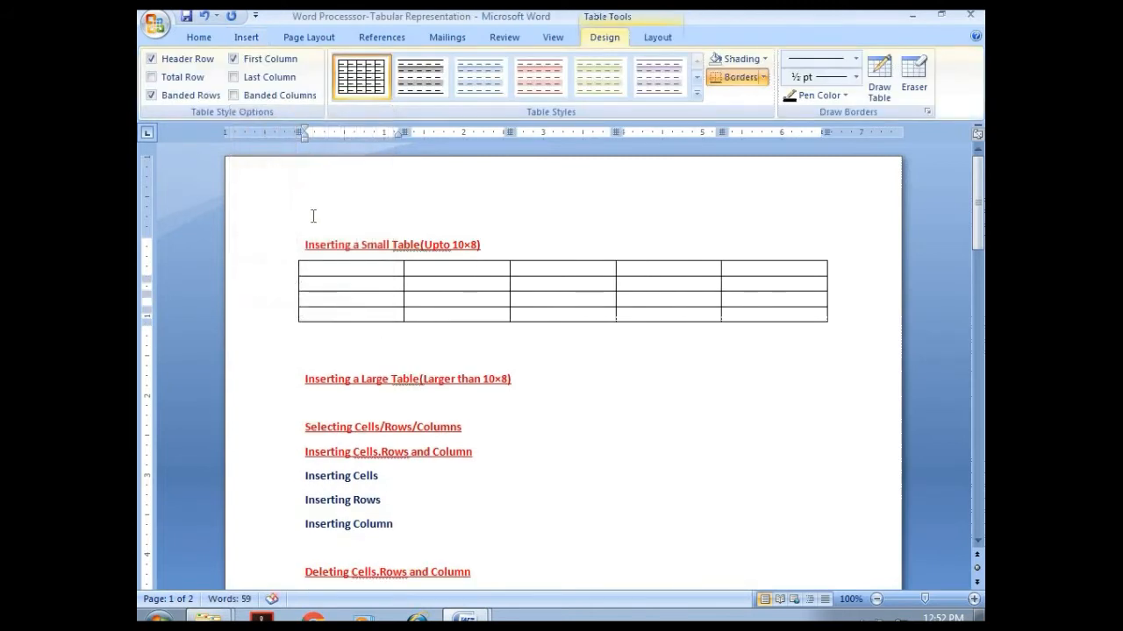
# Insert a table with 10 columns and 12 rows on a new line under the "Inserting a Large Table" heading.
pyautogui.click(521, 383)
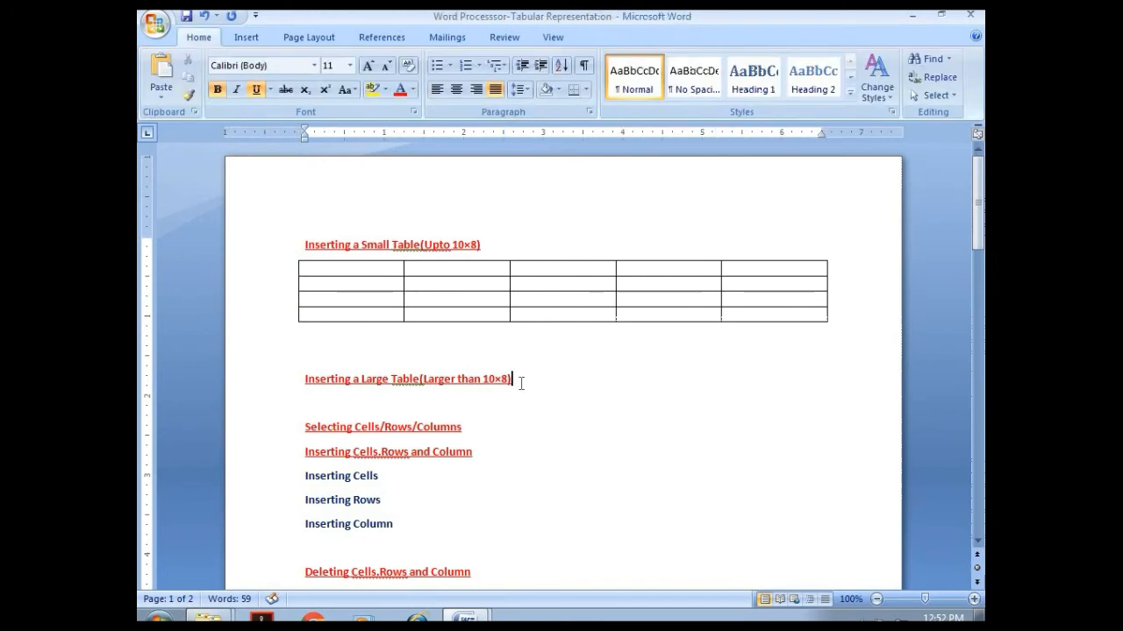
pyautogui.press('Return')
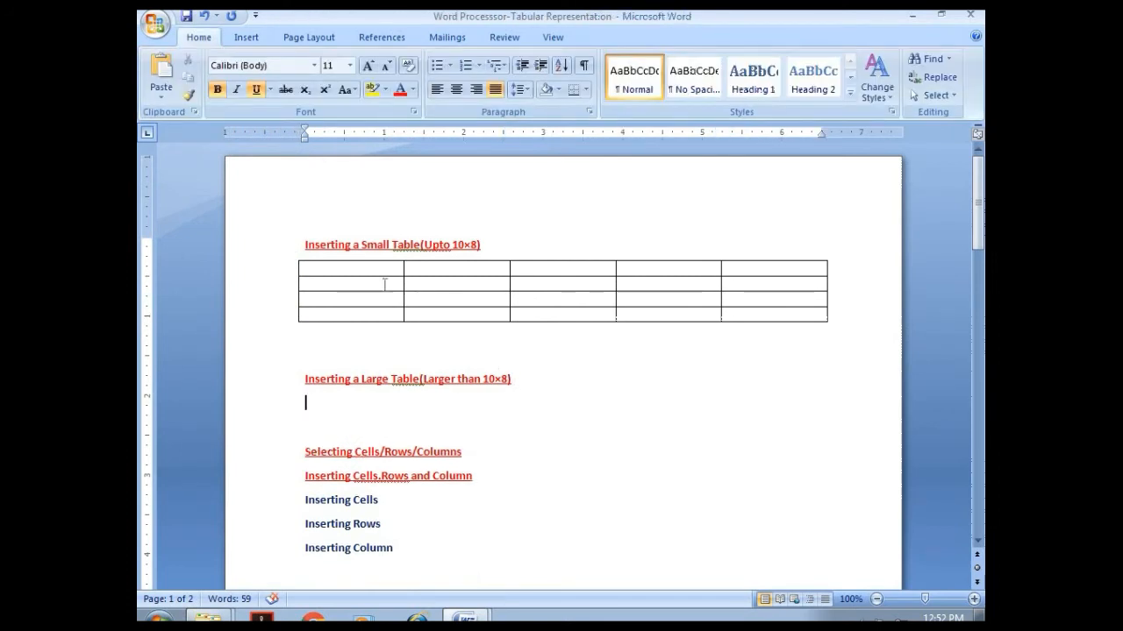
pyautogui.click(247, 36)
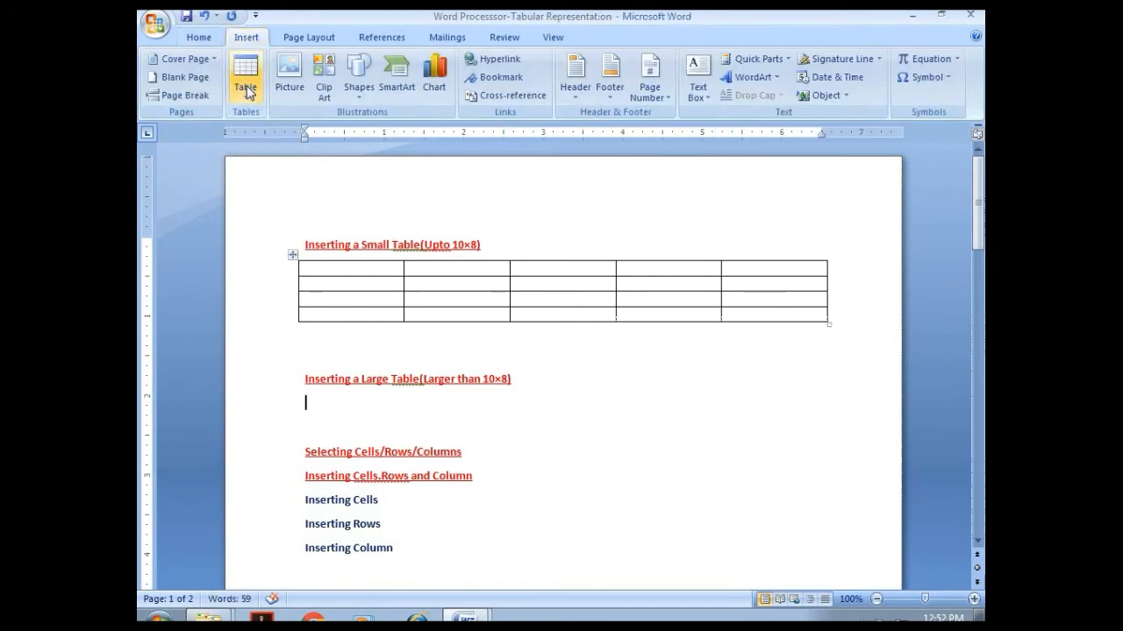
pyautogui.click(248, 66)
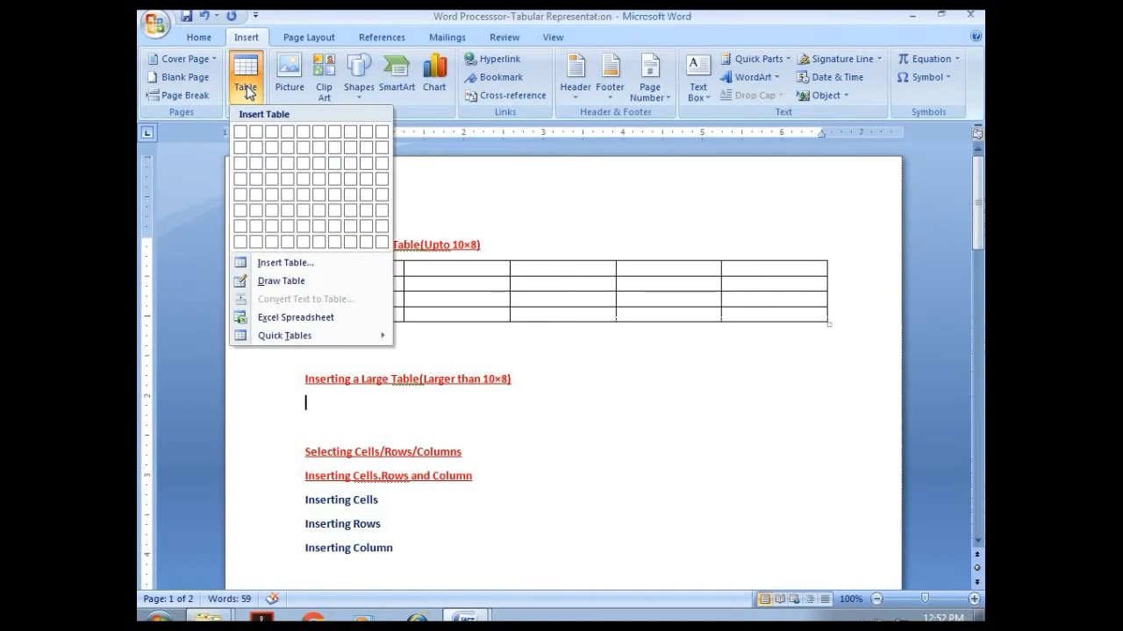
pyautogui.click(286, 263)
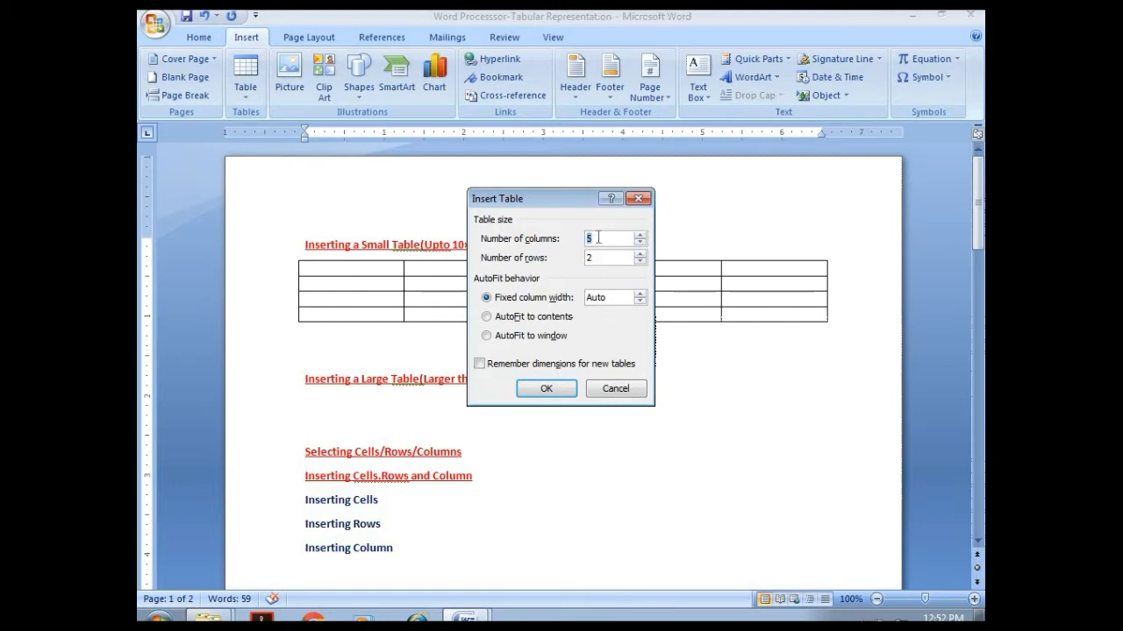
pyautogui.write('10')
pyautogui.click(545, 388)
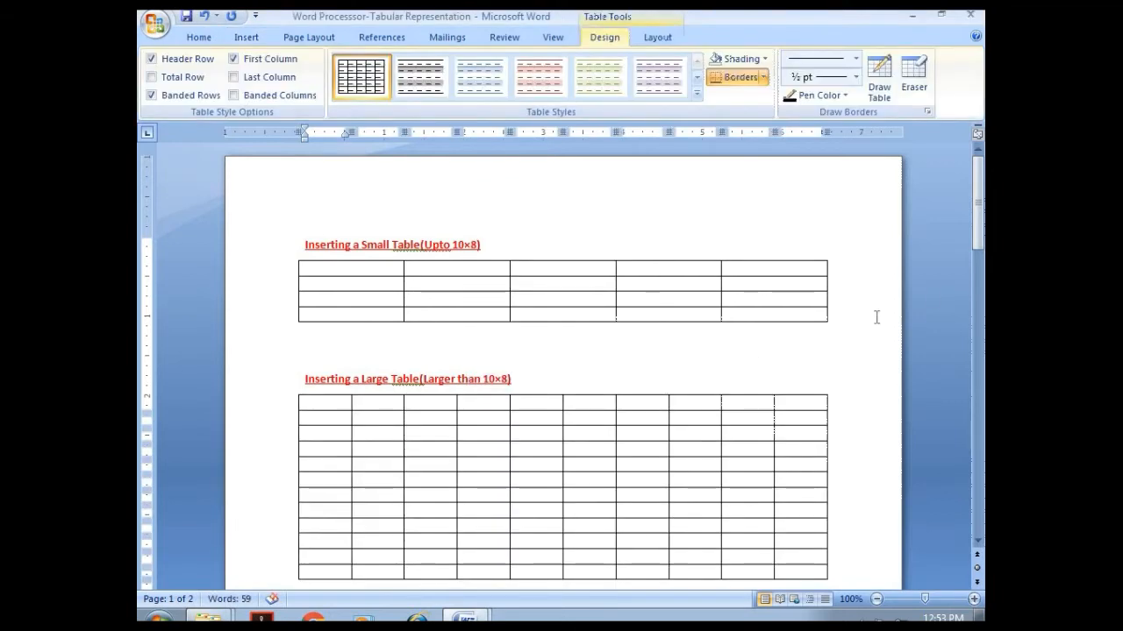
# Start a new line under the "Selecting Cells/Rows/Columns" heading and insert a 2×2 table there.
pyautogui.moveTo(980, 235); pyautogui.dragTo(981, 300)
pyautogui.click(475, 328)
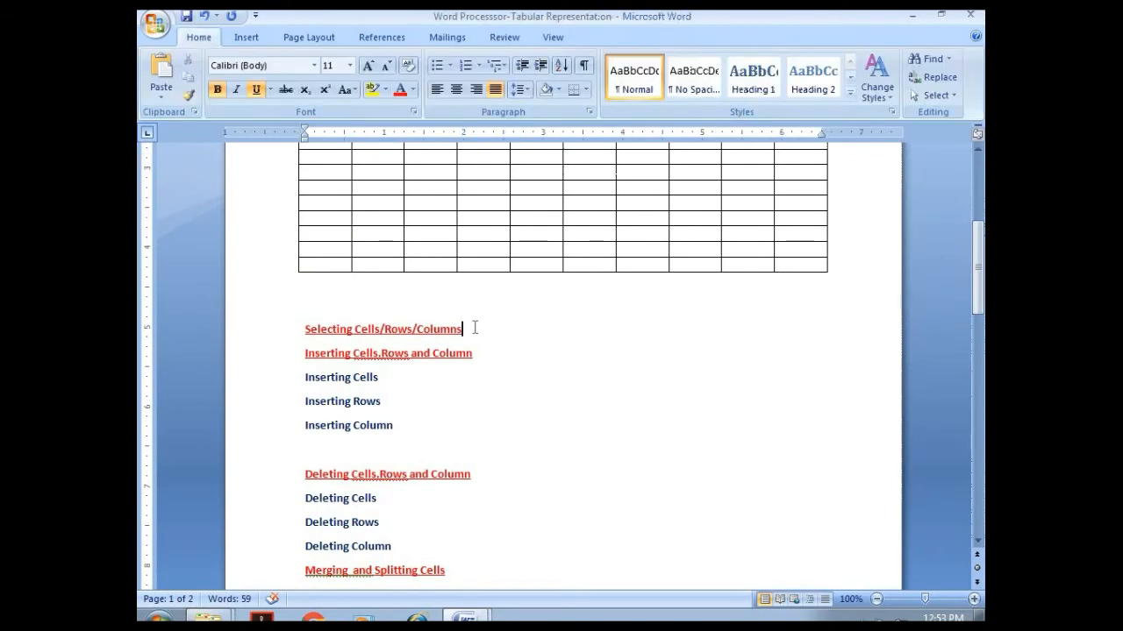
pyautogui.press('Return')
# Select only the first cell of the 2×2 table under "Selecting Cells/Rows/Columns" with the Select Cell command.
pyautogui.click(192, 64)
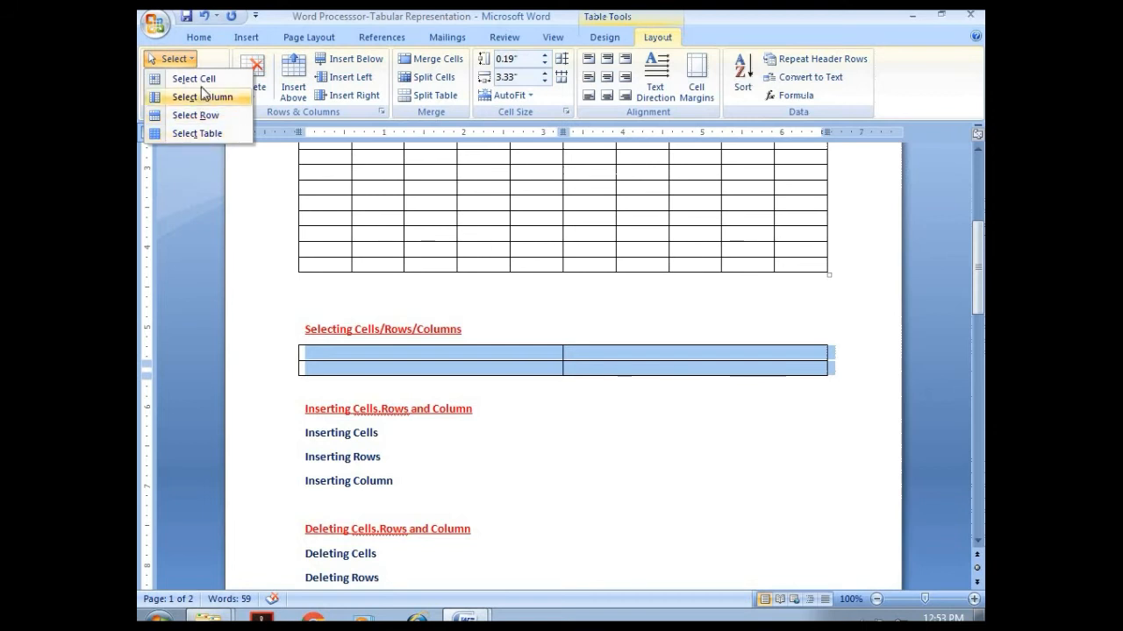
pyautogui.click(203, 83)
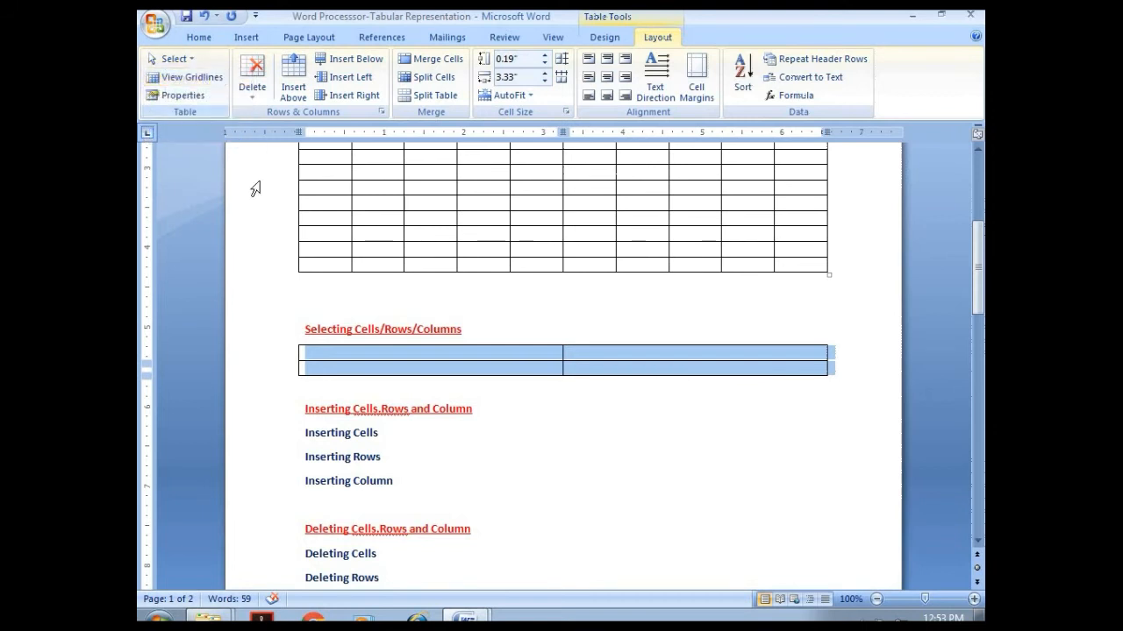
pyautogui.click(319, 342)
pyautogui.click(313, 353)
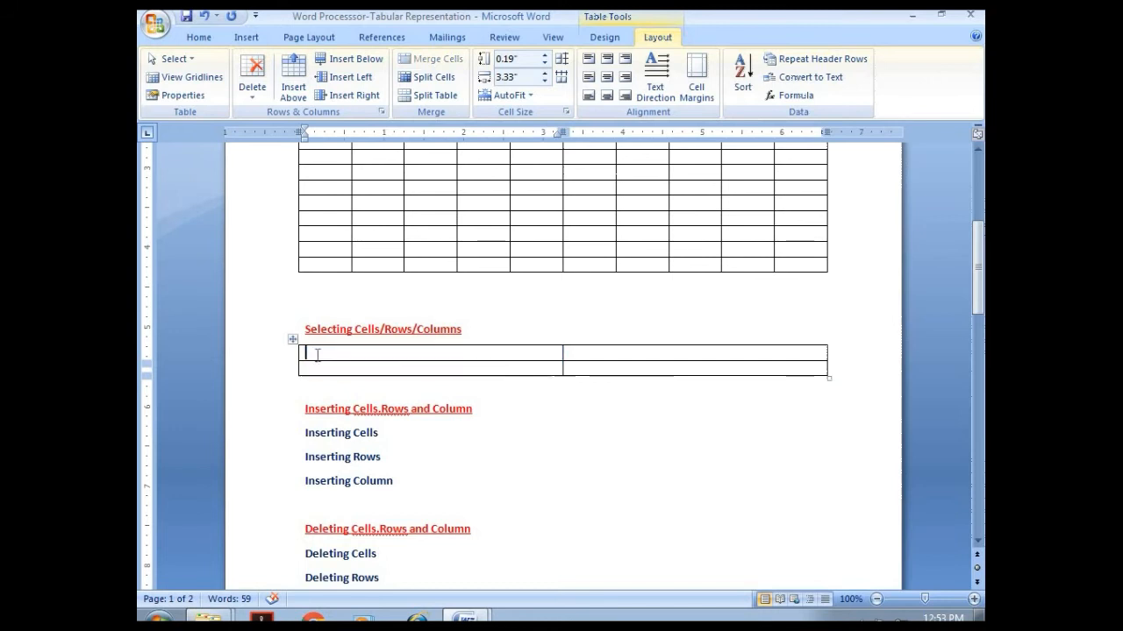
pyautogui.click(176, 59)
pyautogui.click(188, 78)
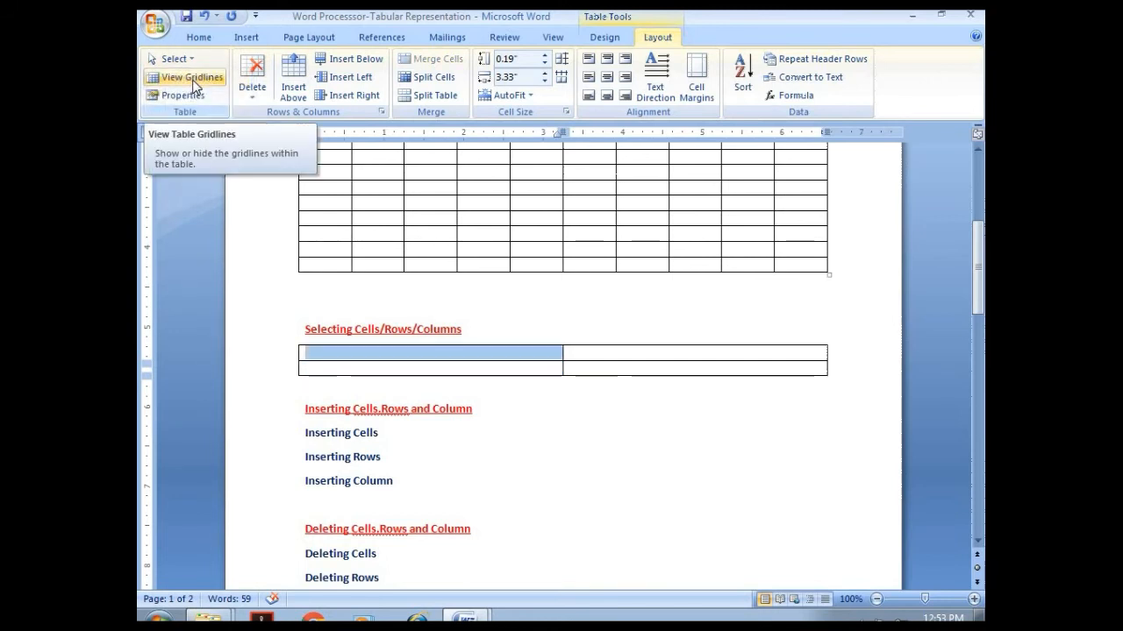
# Select the entire first column of the 2×2 table with the Select Column command.
pyautogui.click(538, 354)
pyautogui.click(171, 58)
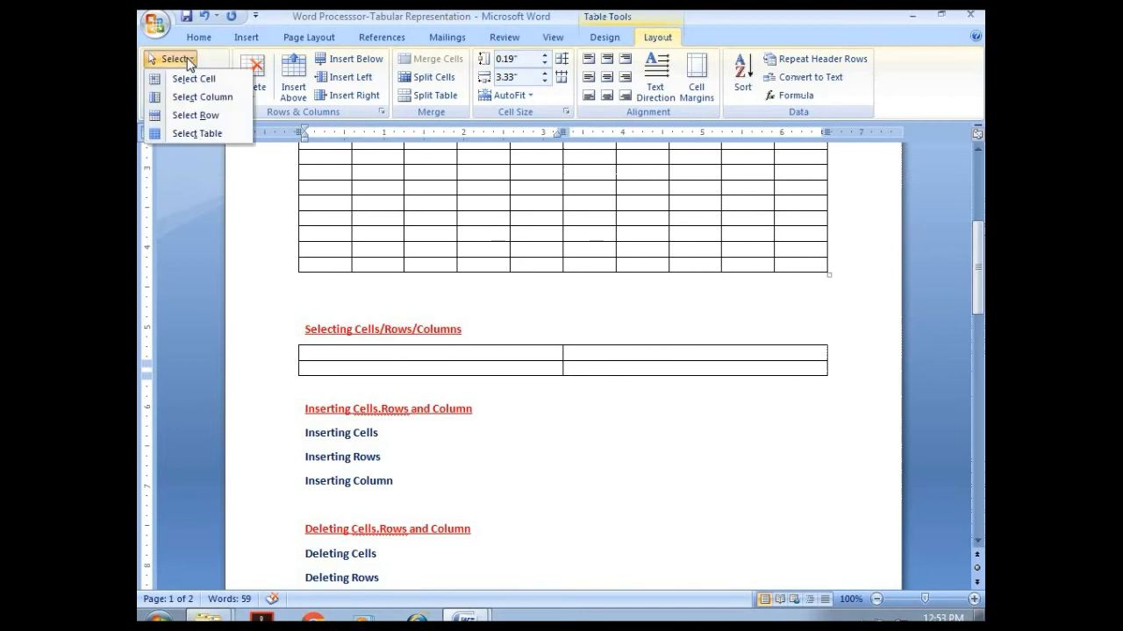
pyautogui.click(199, 96)
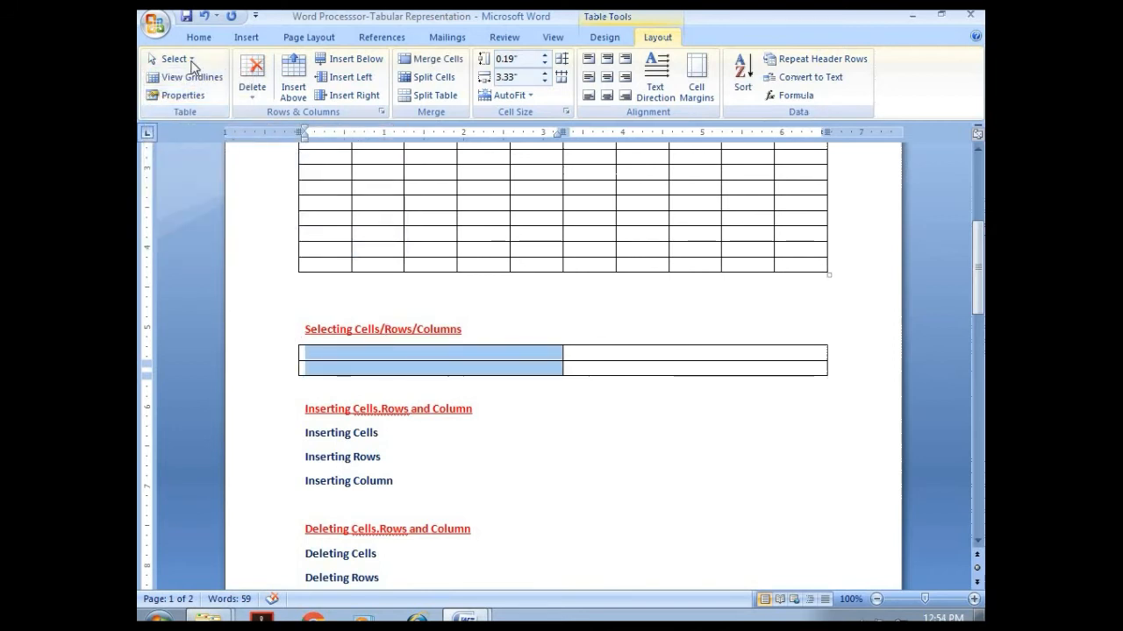
# Extend the selection in the 2×2 table to full rows with the Select Row command.
pyautogui.click(192, 61)
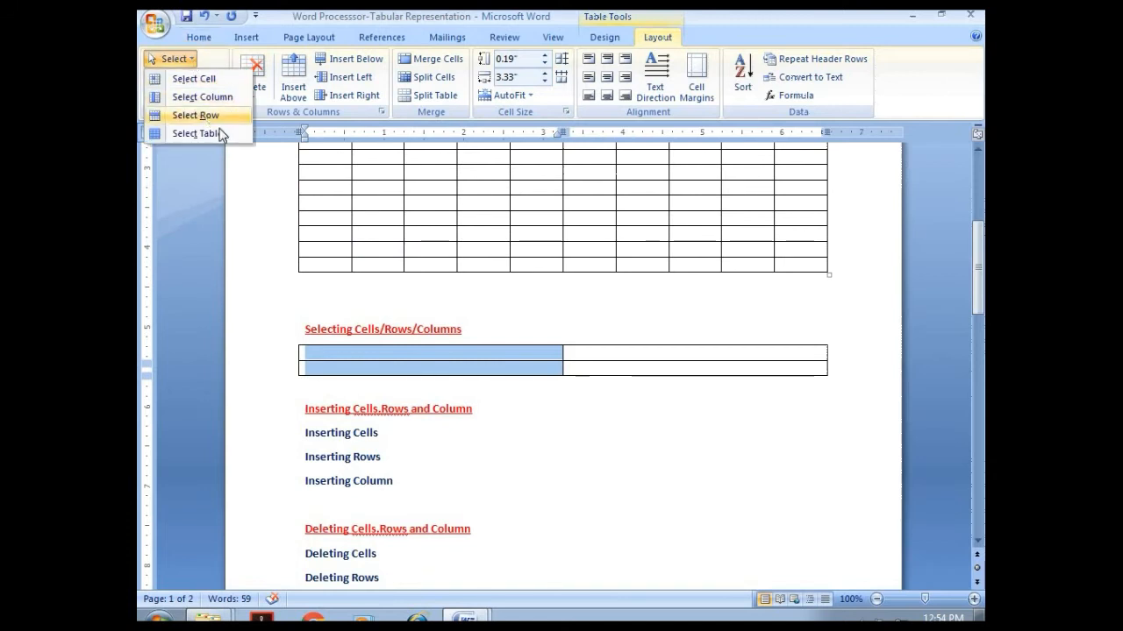
pyautogui.click(327, 360)
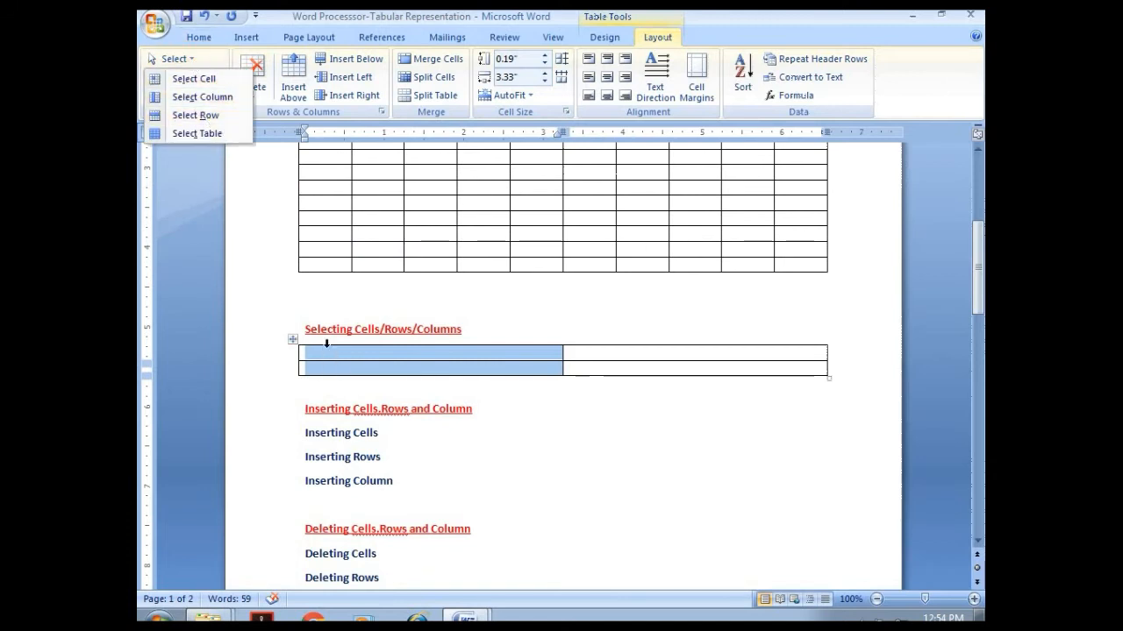
pyautogui.click(192, 62)
pyautogui.click(204, 113)
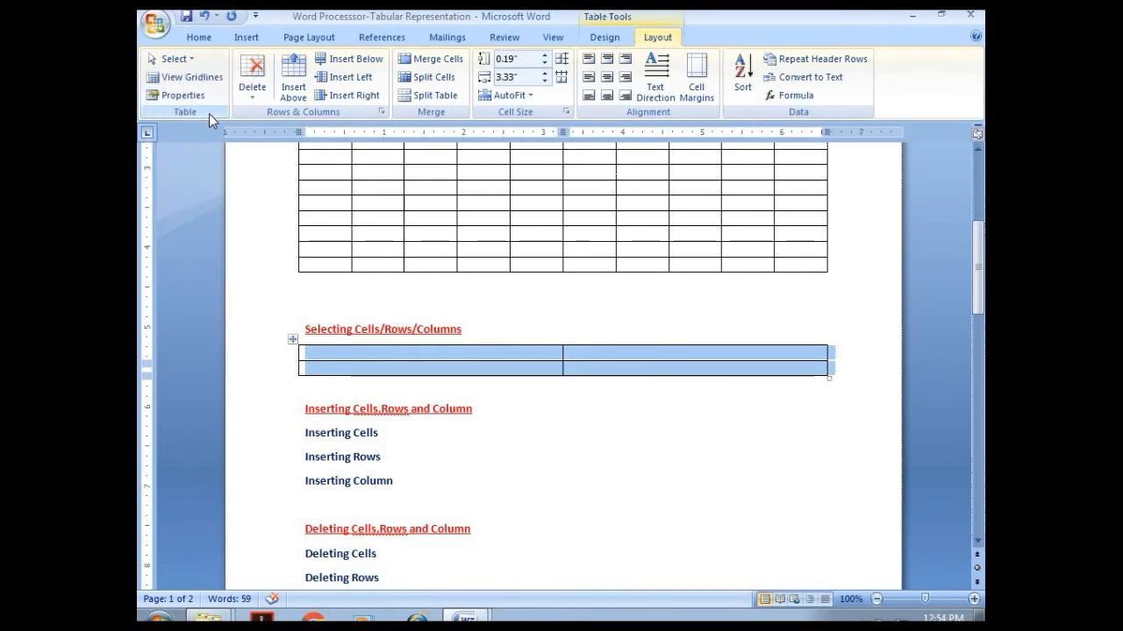
# Insert a 3×2 table on a new line below "Inserting Cells" and place the cursor in its last cell.
pyautogui.click(377, 435)
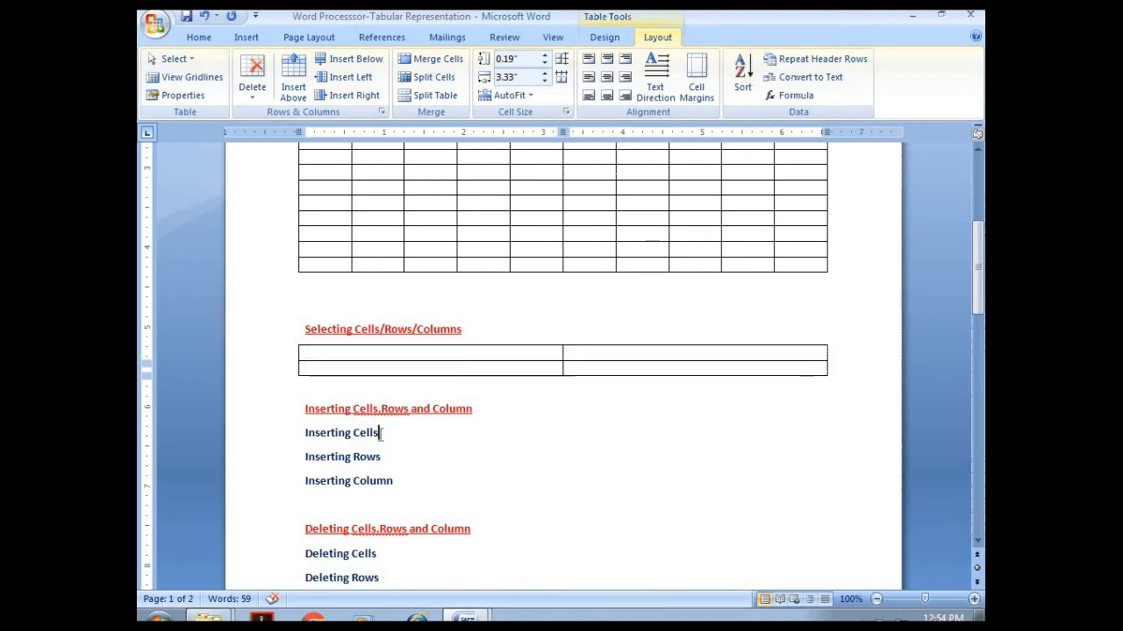
pyautogui.press('Return')
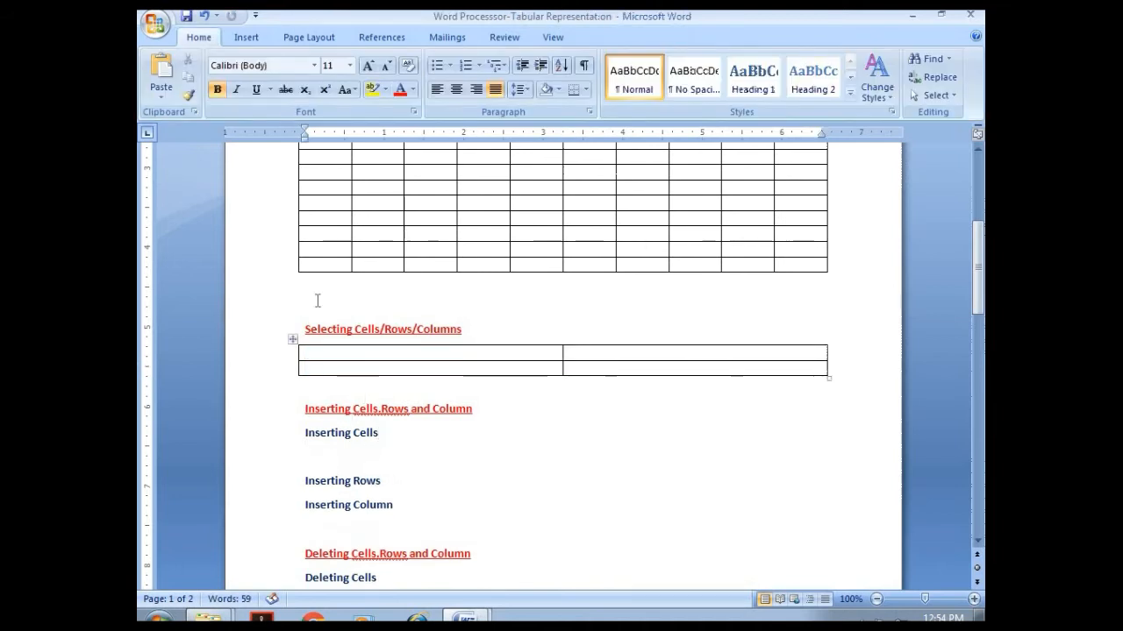
pyautogui.click(245, 37)
pyautogui.click(245, 73)
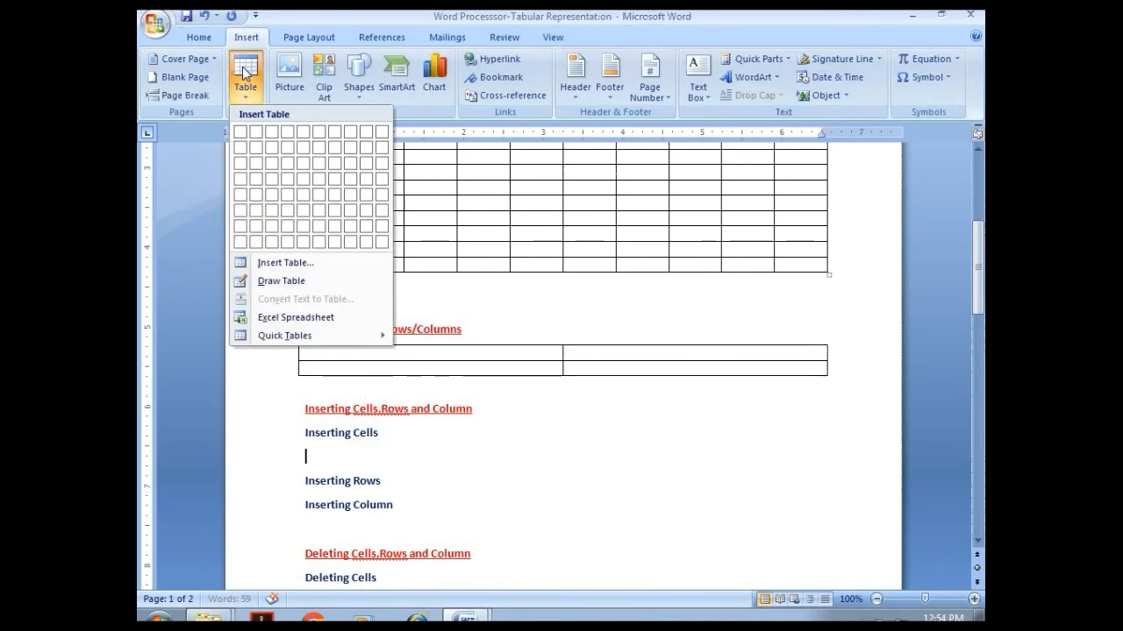
pyautogui.click(273, 148)
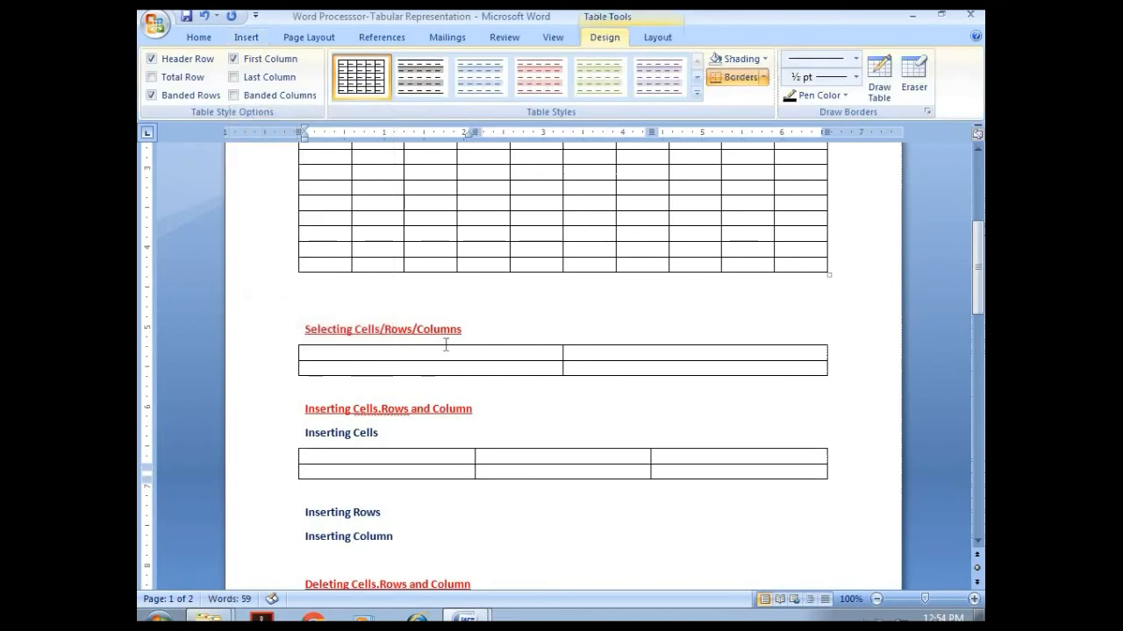
pyautogui.click(692, 473)
# In the table under "Inserting Rows", insert a row below the first row and another row above the new one.
pyautogui.click(656, 37)
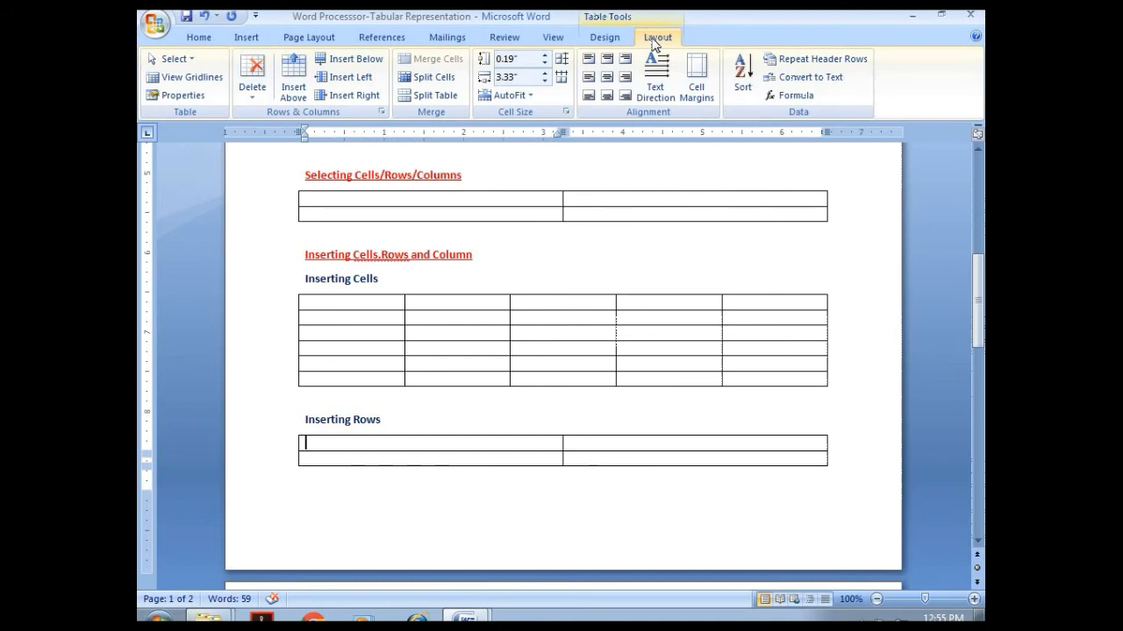
pyautogui.click(364, 63)
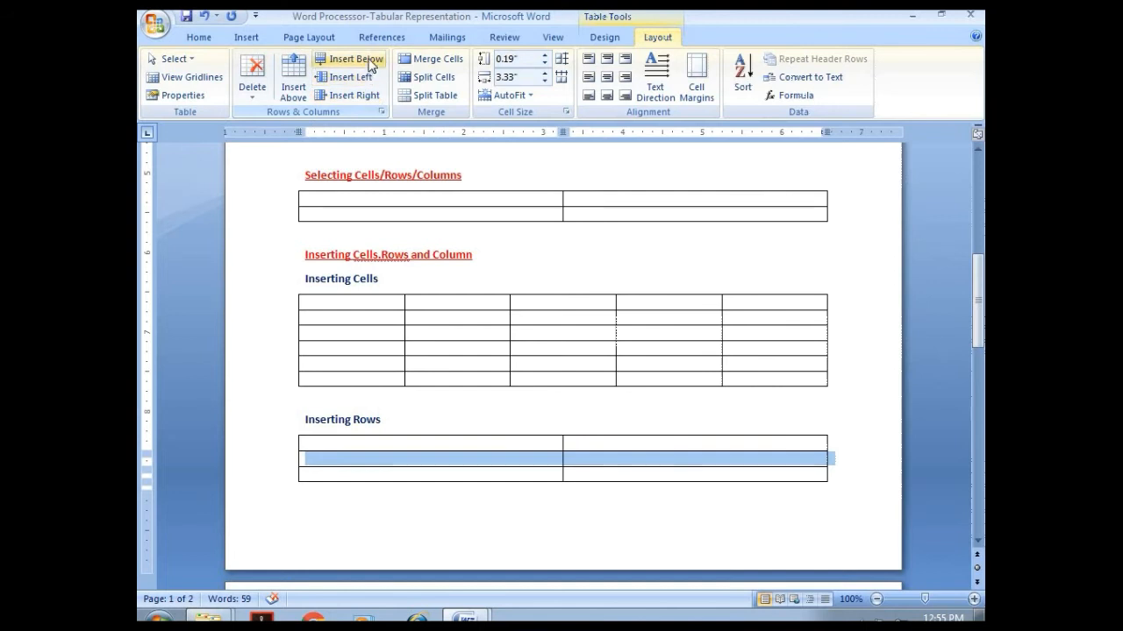
pyautogui.click(294, 89)
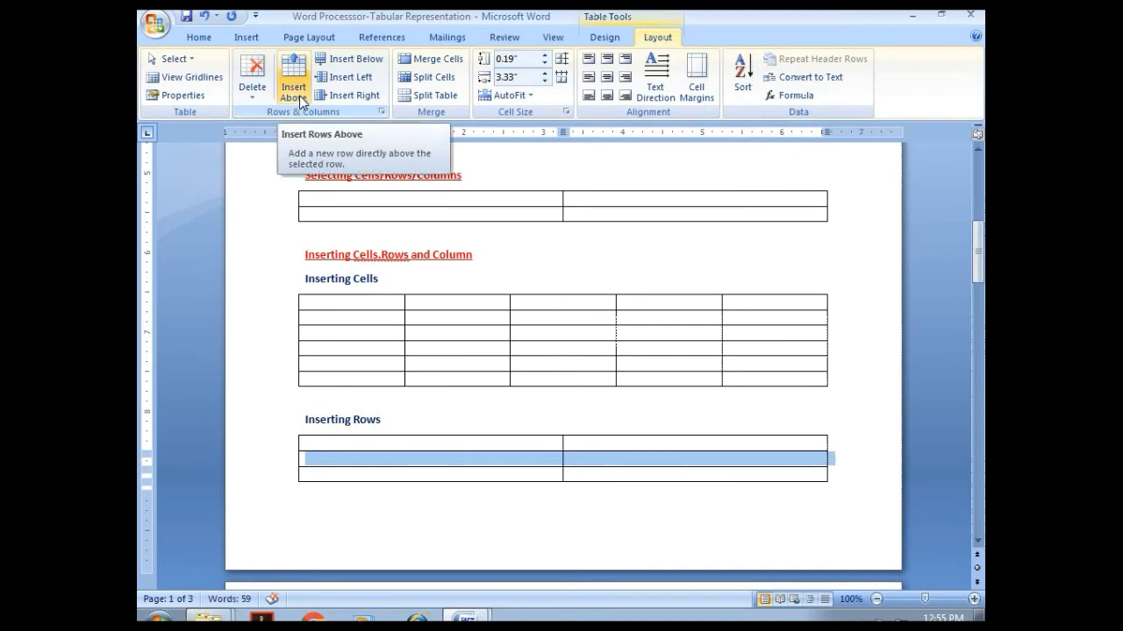
# Insert a 2×2 table on a new line below the "Inserting Column" subheading.
pyautogui.moveTo(979, 267); pyautogui.dragTo(978, 323)
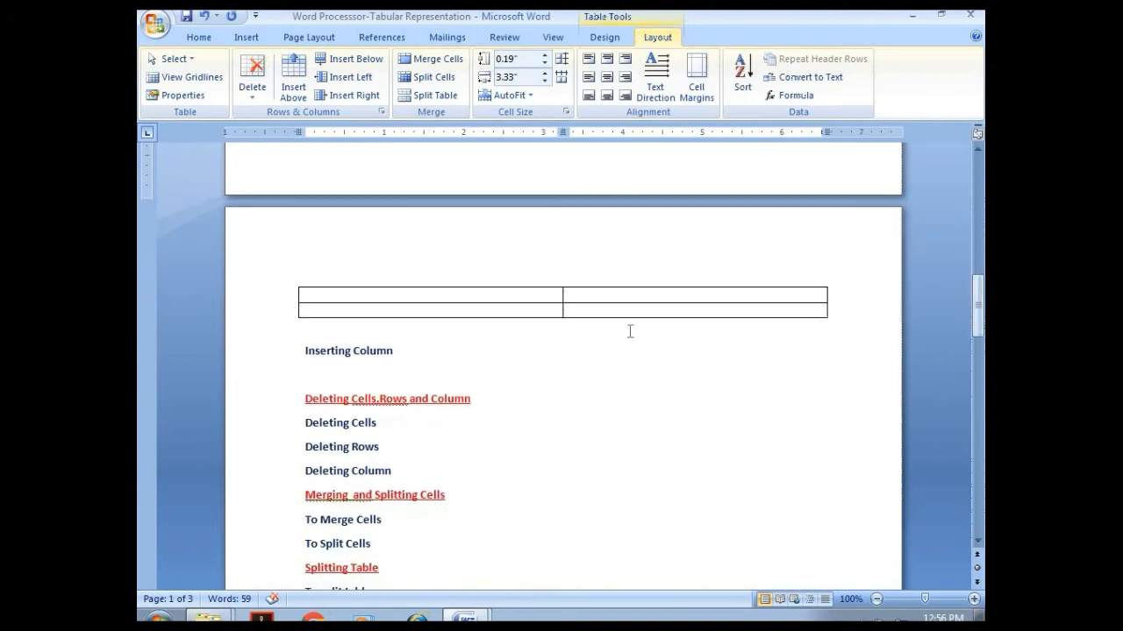
pyautogui.click(408, 349)
pyautogui.press('Return')
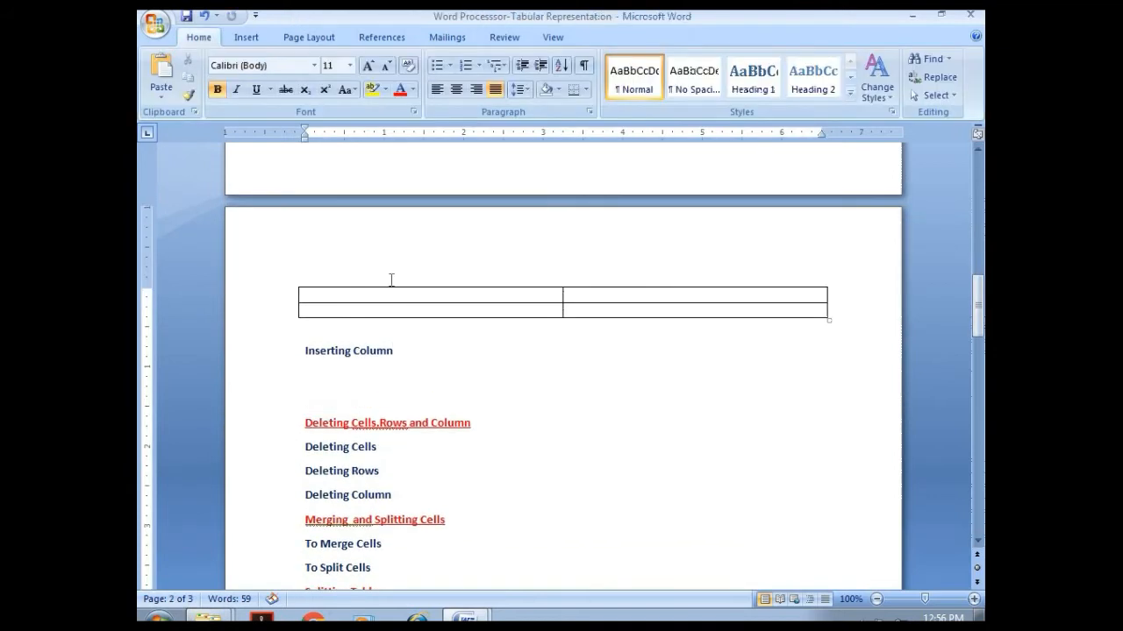
pyautogui.click(246, 39)
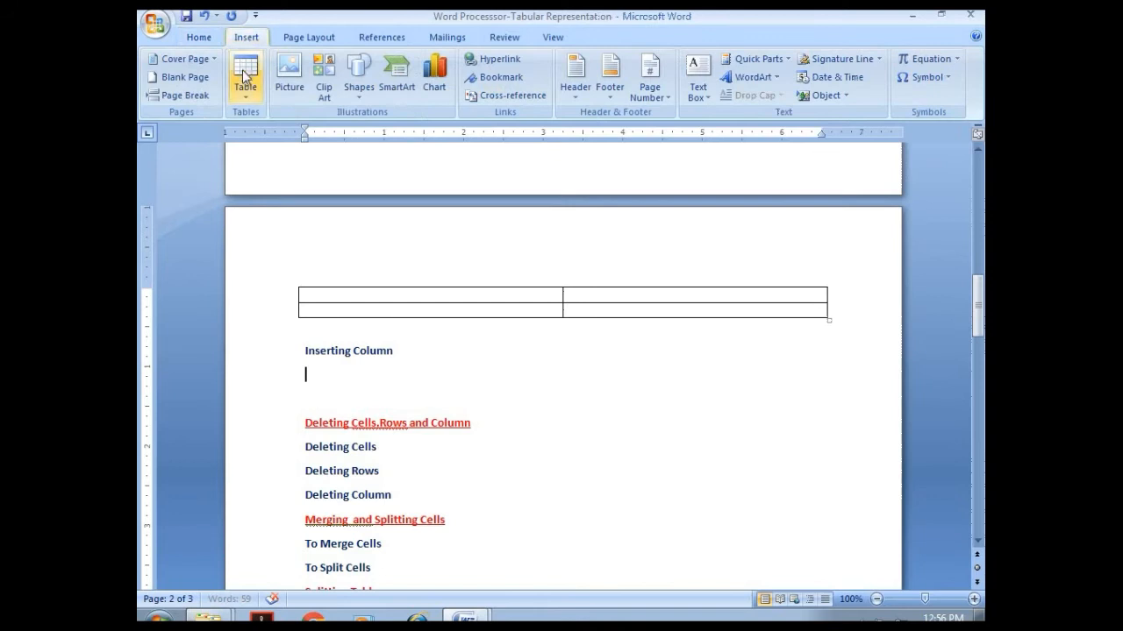
pyautogui.click(246, 75)
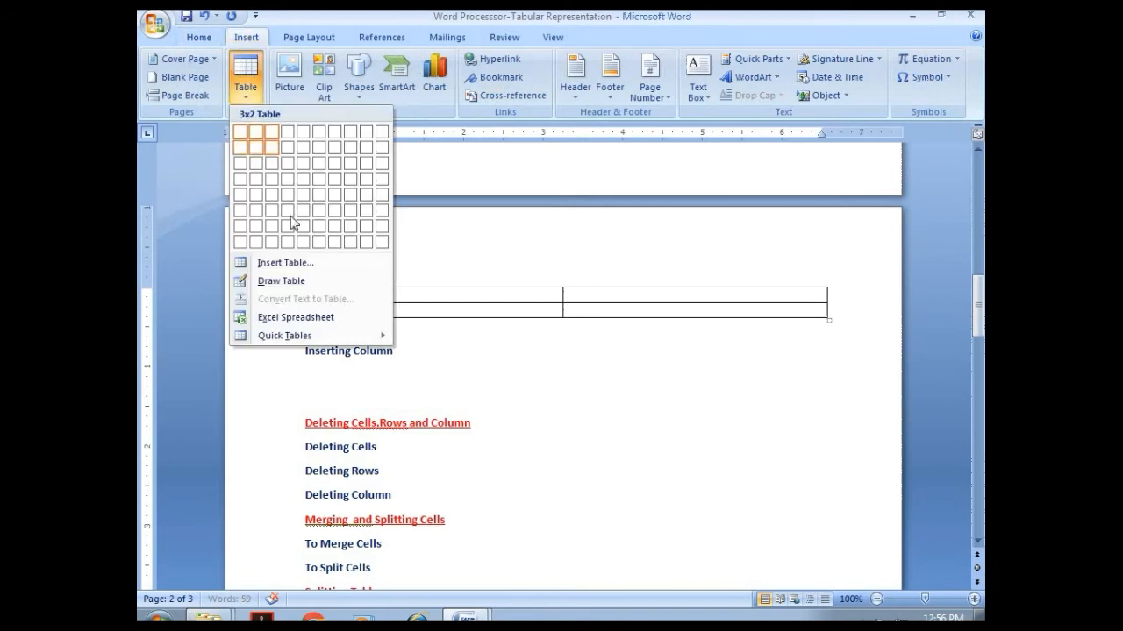
pyautogui.click(256, 148)
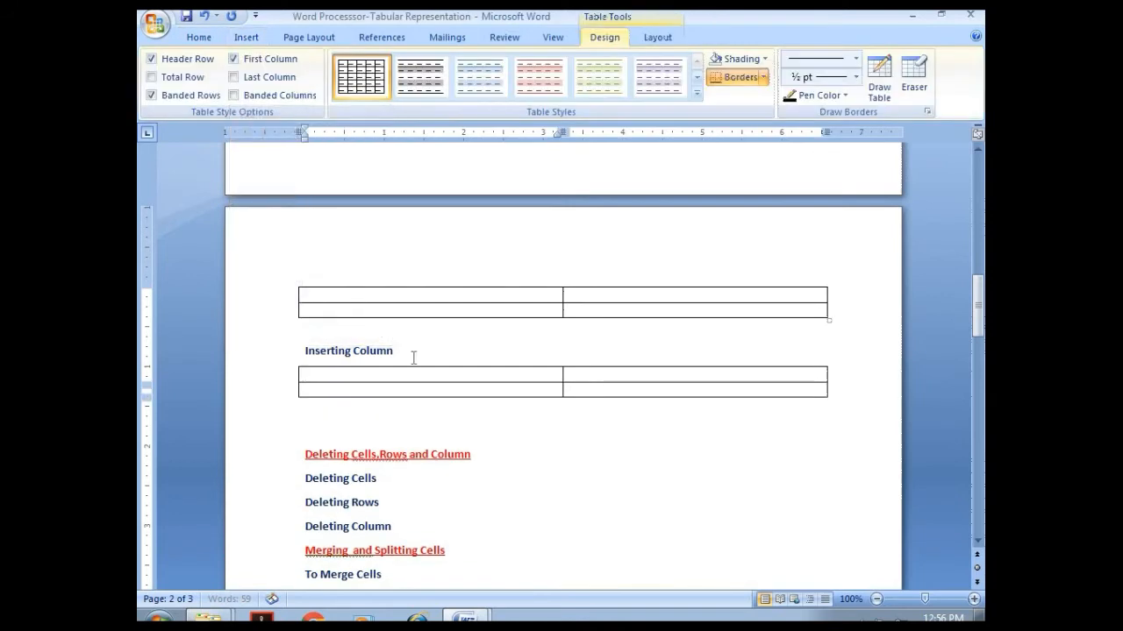
# In the "Inserting Column" table, insert a column to the left of the first column and another to the right of the new one.
pyautogui.click(657, 37)
pyautogui.click(357, 375)
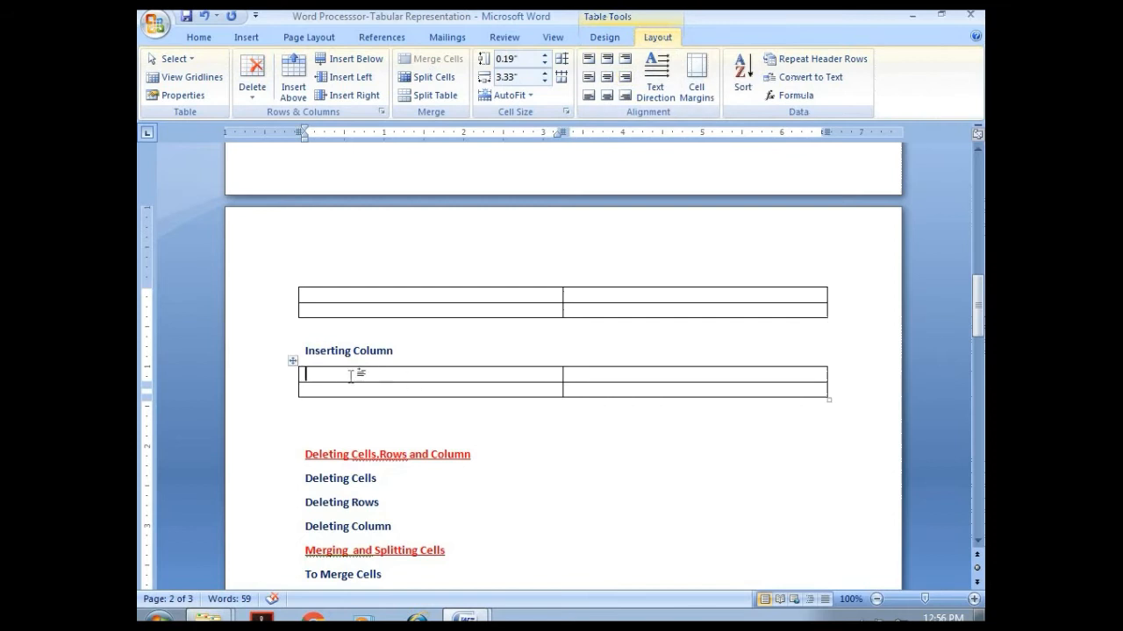
pyautogui.click(353, 78)
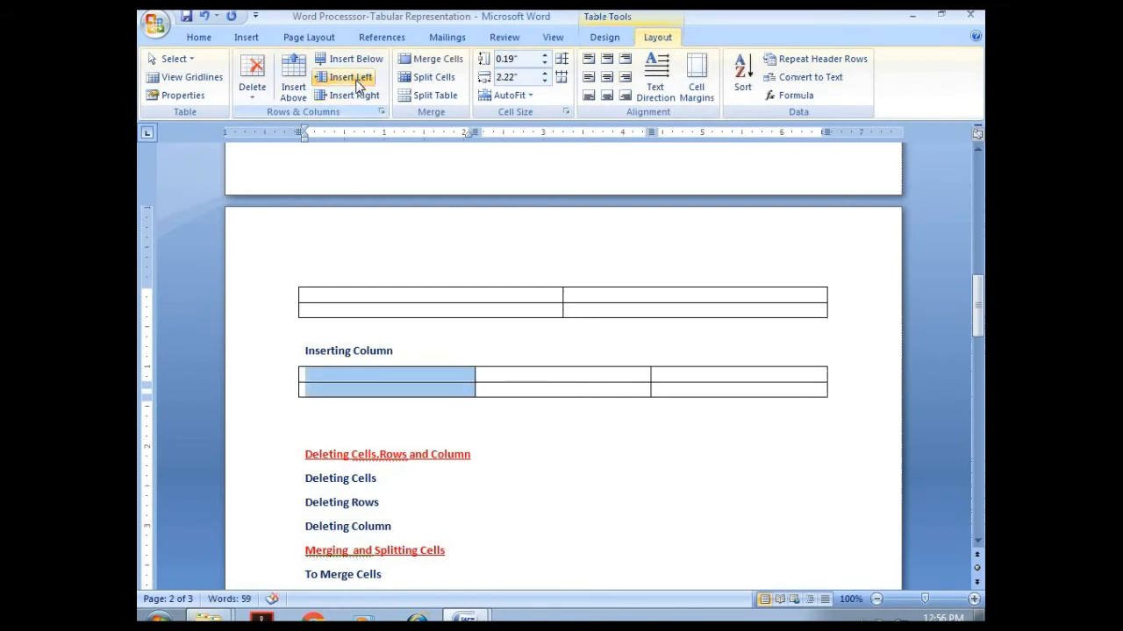
pyautogui.click(360, 96)
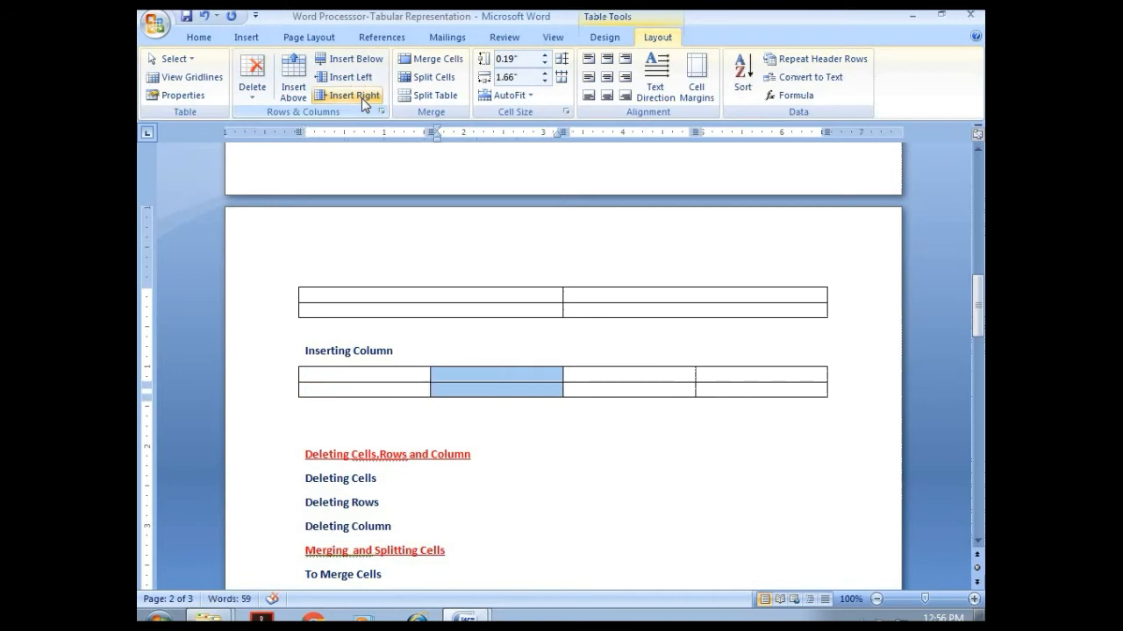
# Insert a new row below the last row of the table under "Inserting Column".
pyautogui.click(388, 478)
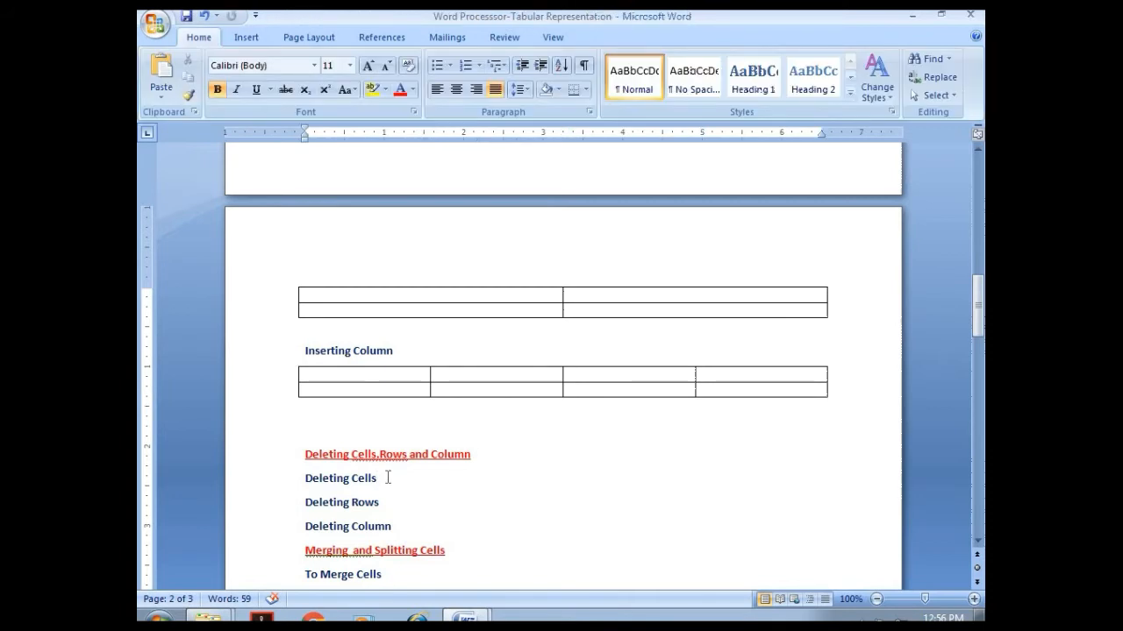
pyautogui.click(368, 391)
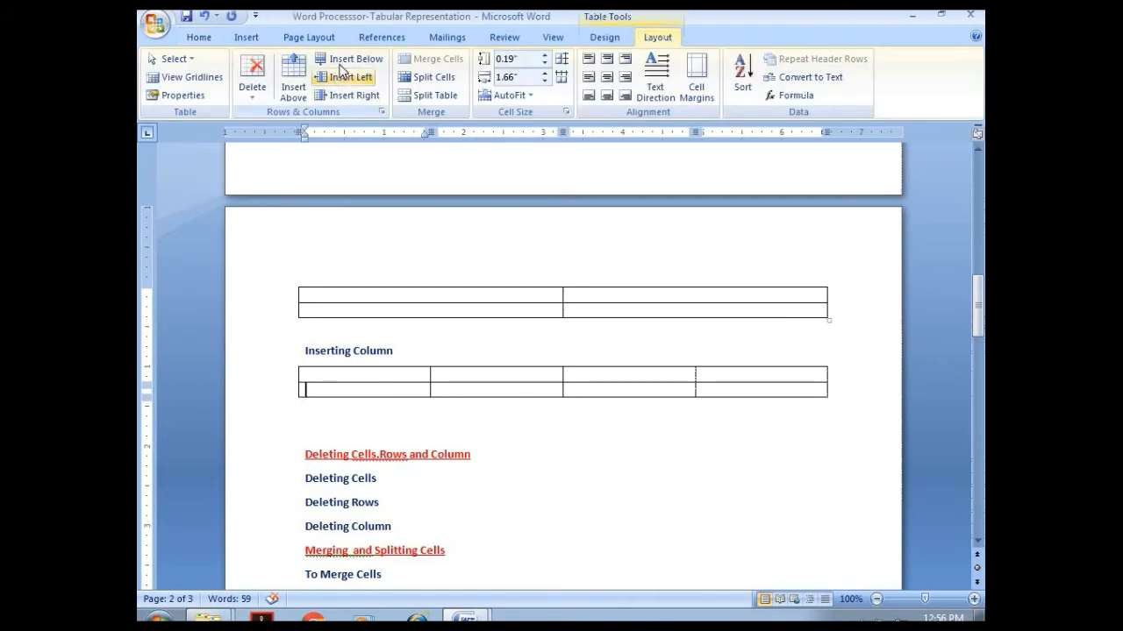
pyautogui.click(345, 58)
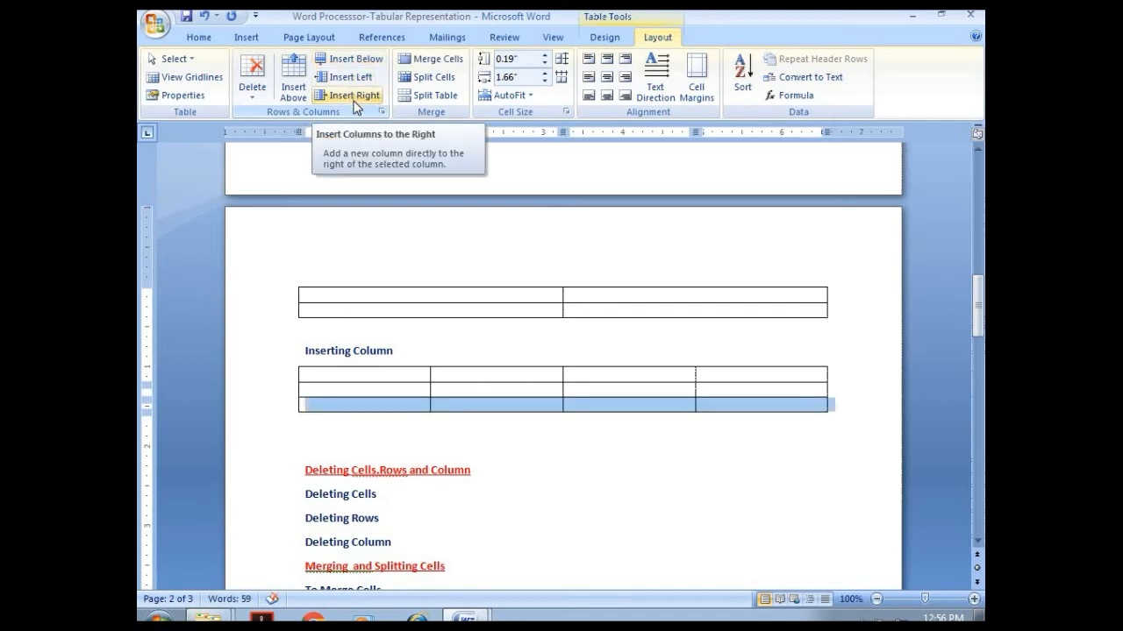
# In the table under "Inserting Column", insert four columns left of the first column and four more to the right of the new ones.
pyautogui.click(351, 76)
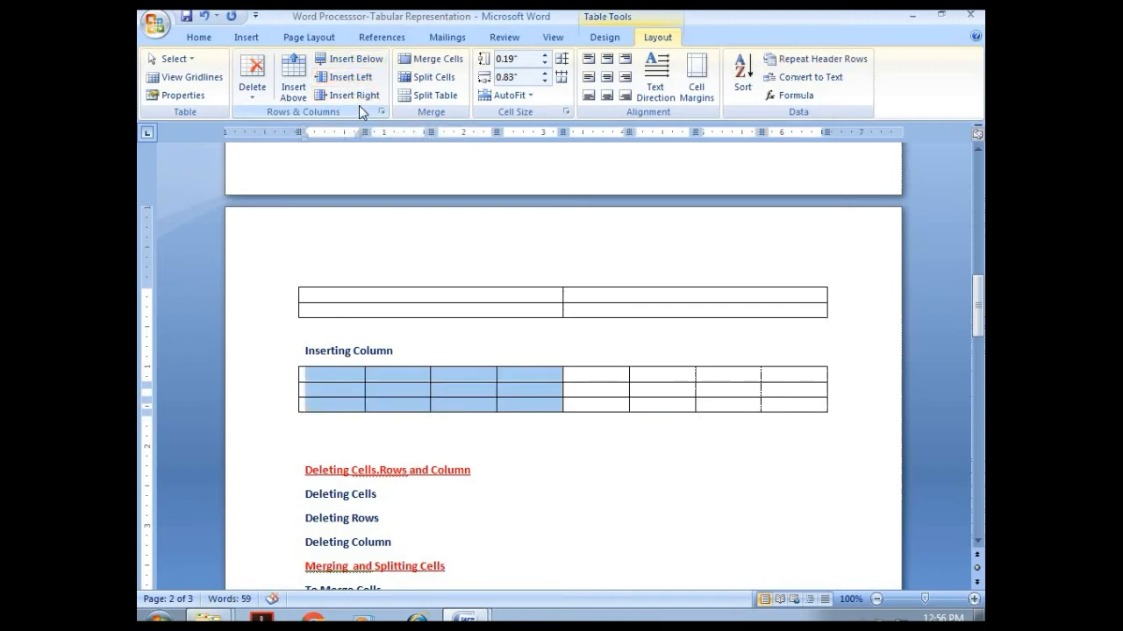
pyautogui.click(358, 94)
pyautogui.click(415, 423)
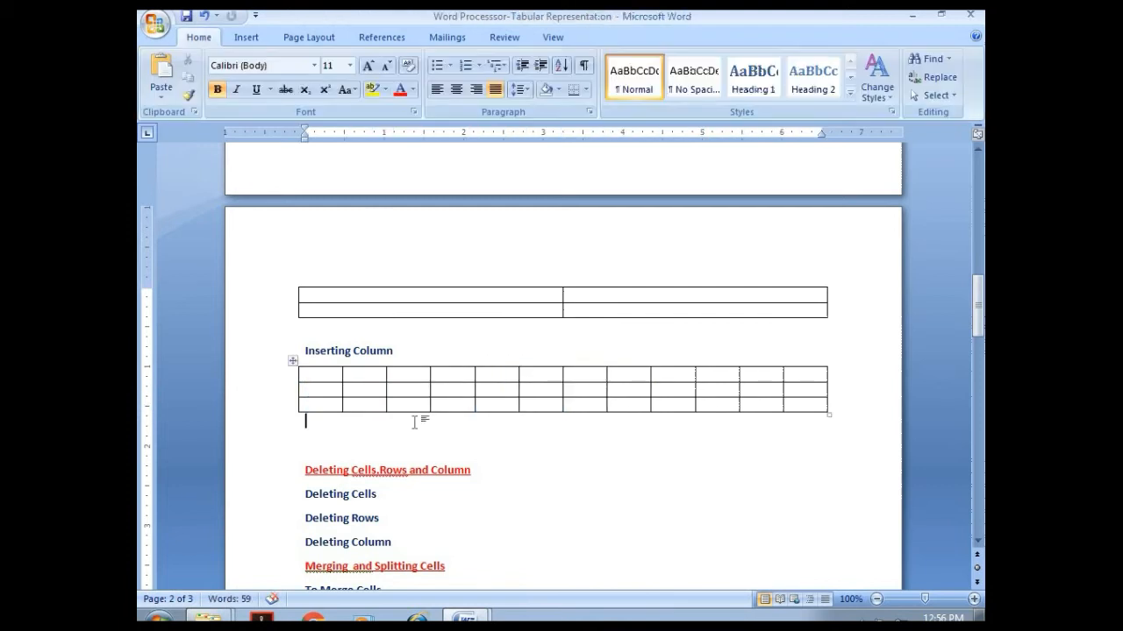
# Insert a 2×2 table on a new line below the "Deleting Cells" subheading.
pyautogui.click(485, 471)
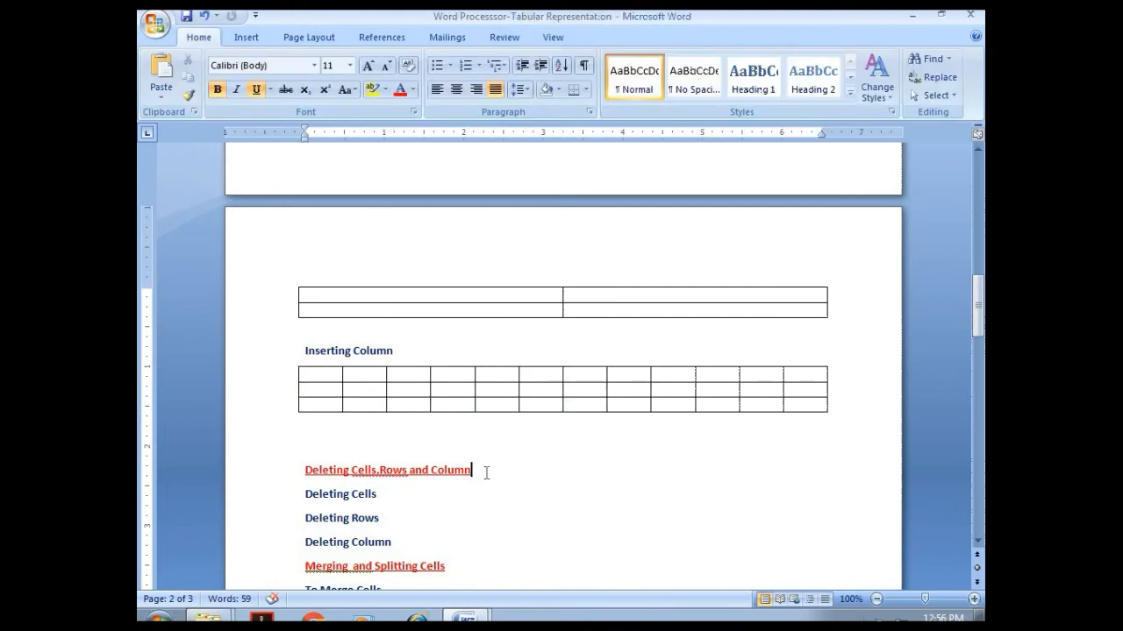
pyautogui.press('Return')
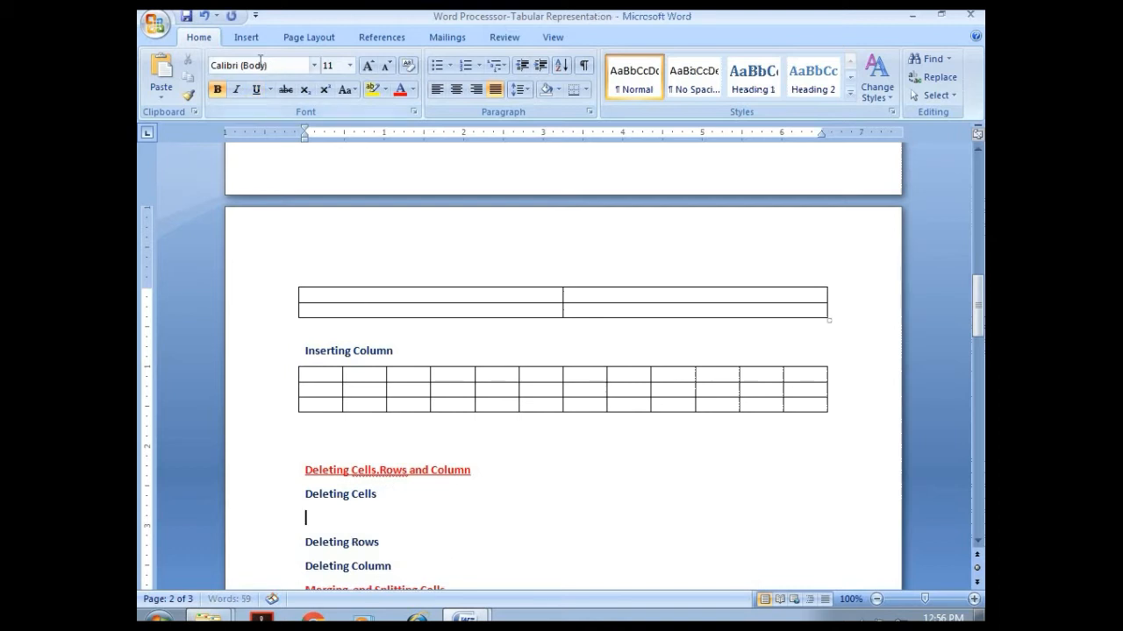
pyautogui.click(244, 37)
pyautogui.click(246, 77)
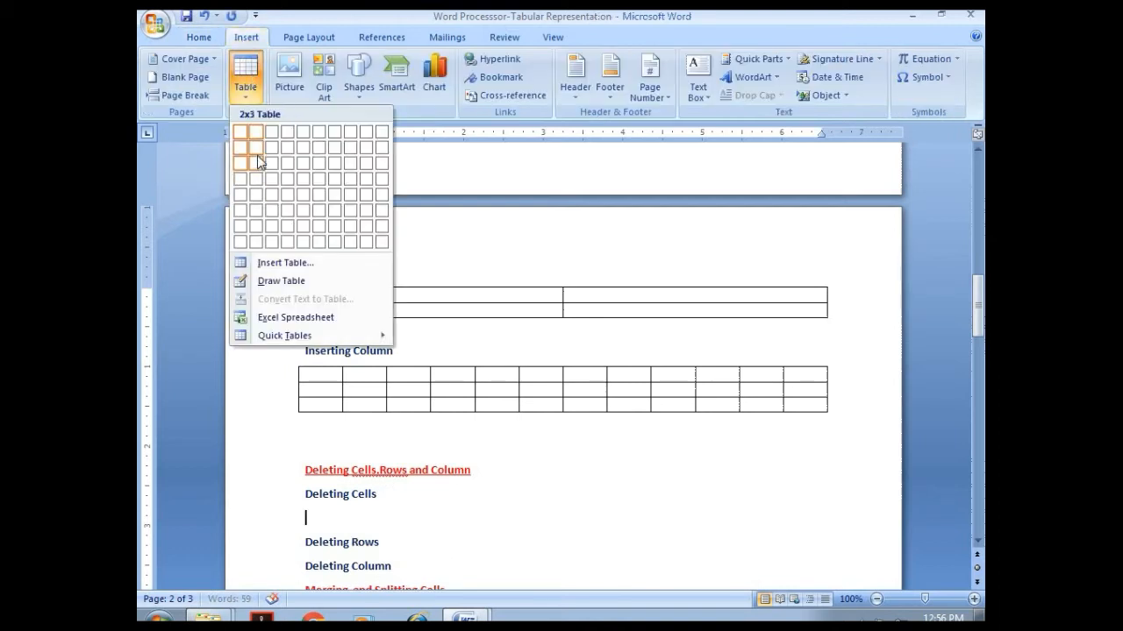
pyautogui.click(256, 156)
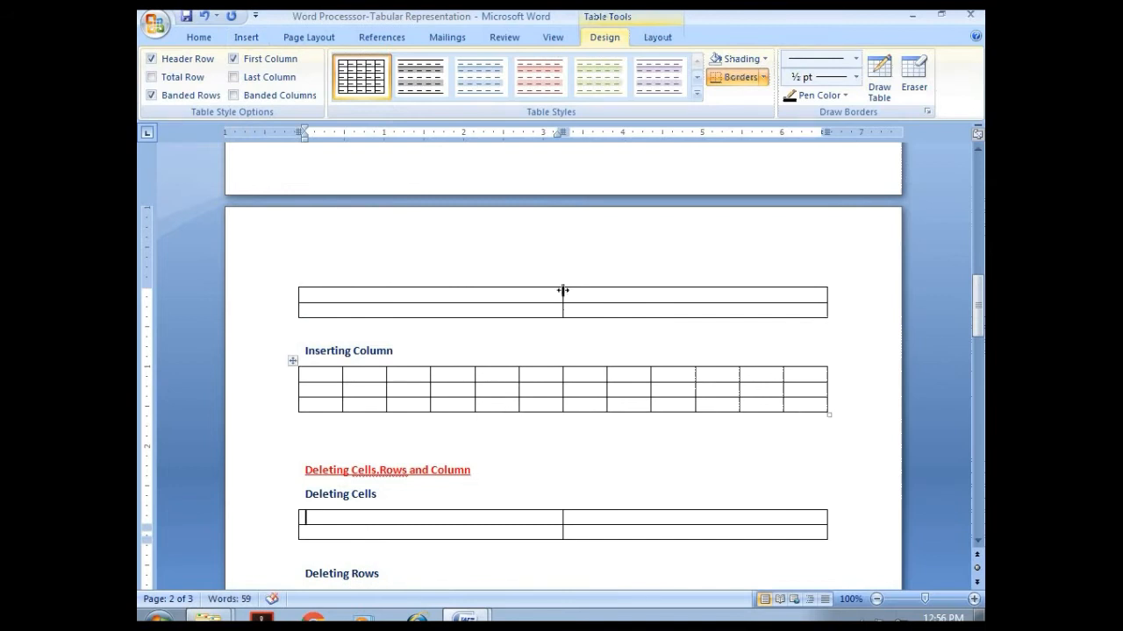
# Delete the first cell of the table under "Deleting Cells", using the Shift cells left option.
pyautogui.click(658, 38)
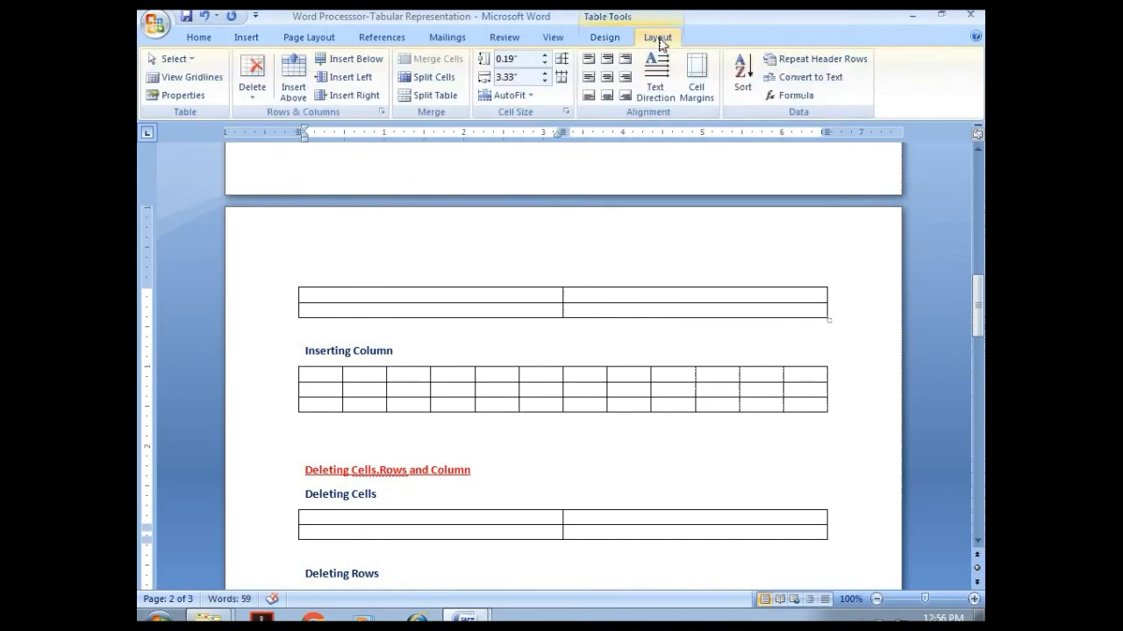
pyautogui.click(253, 77)
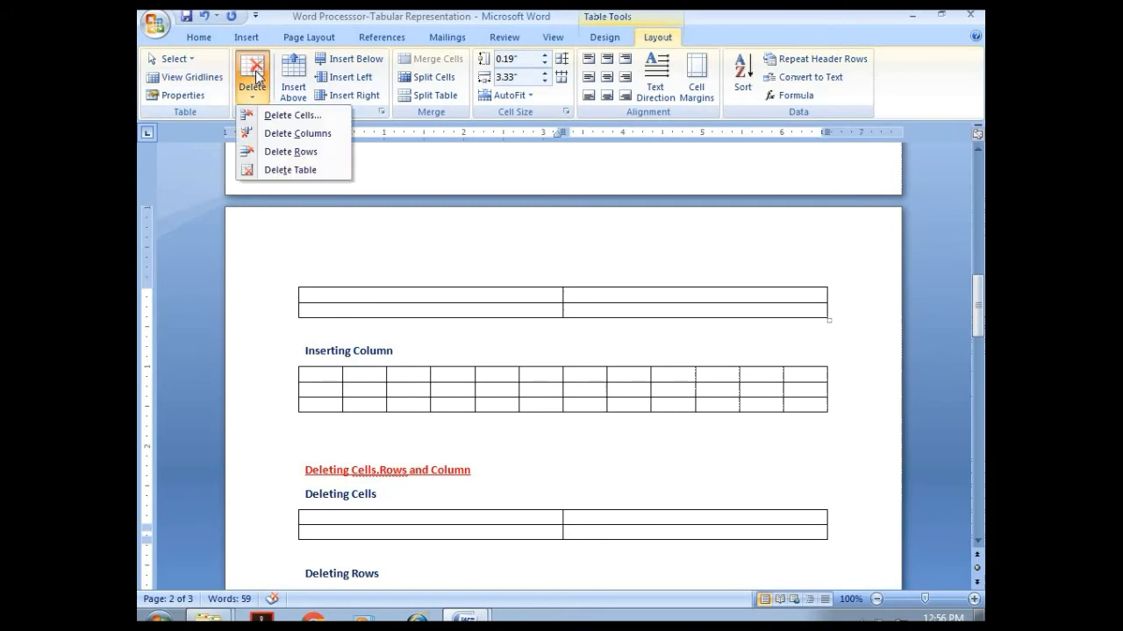
pyautogui.click(302, 117)
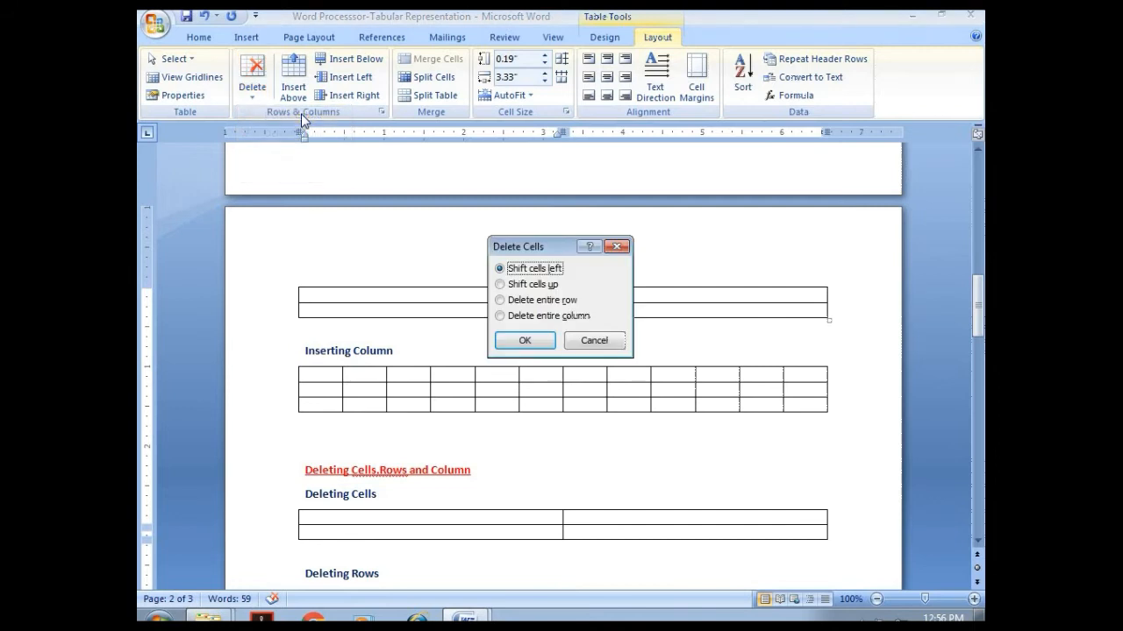
pyautogui.click(527, 342)
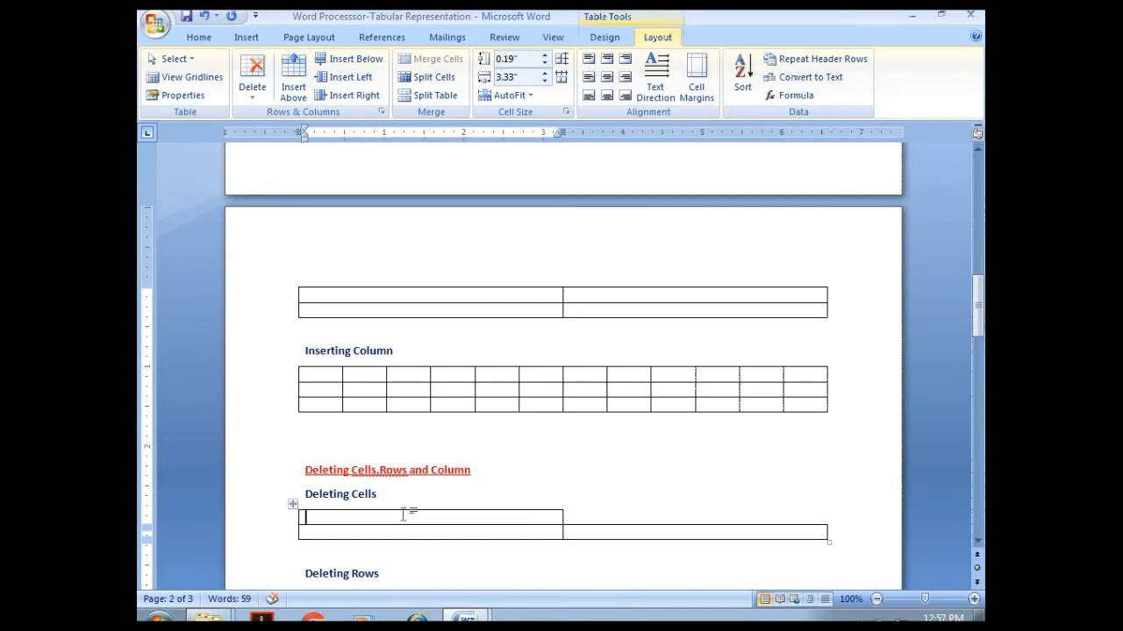
# Delete the remaining first-row cell of the table under "Deleting Cells", using the Shift cells up option.
pyautogui.rightClick(376, 518)
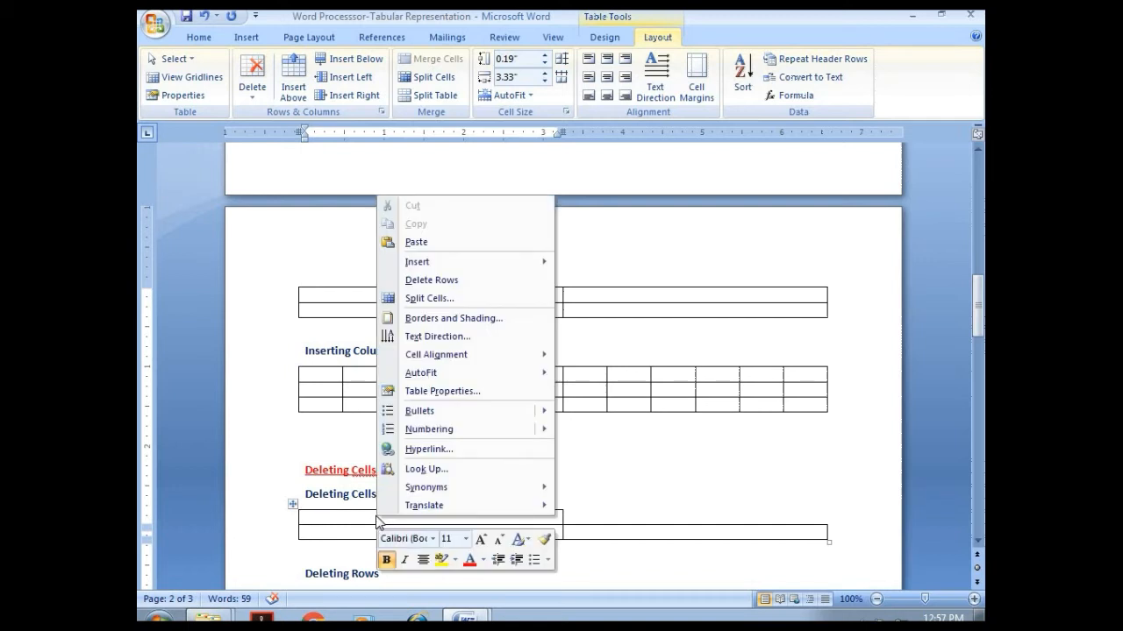
pyautogui.click(349, 520)
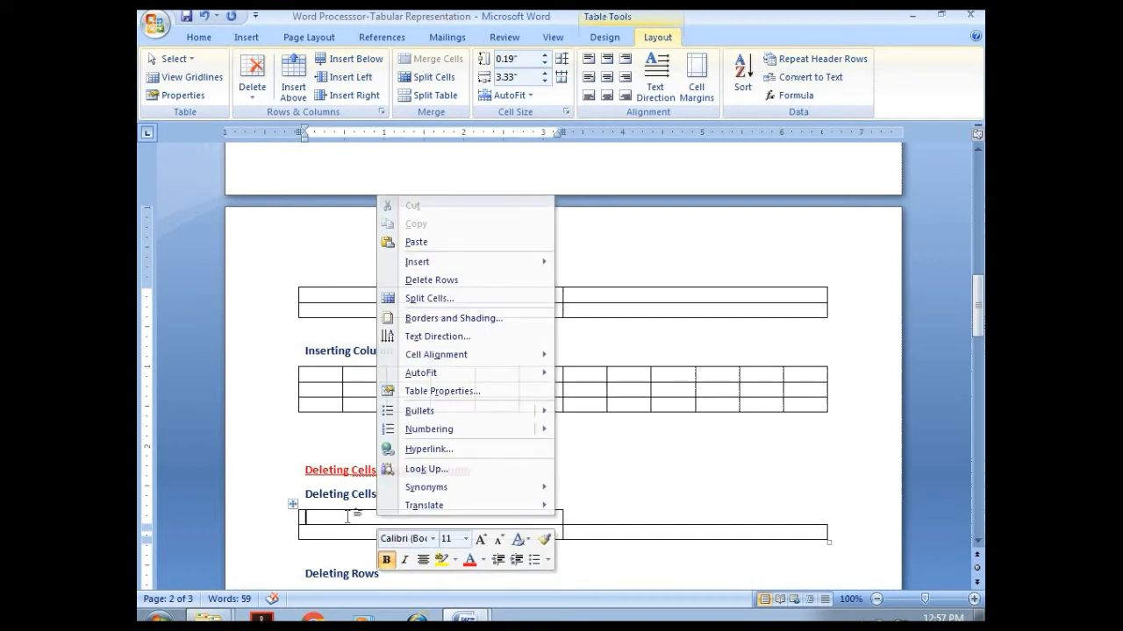
pyautogui.click(254, 73)
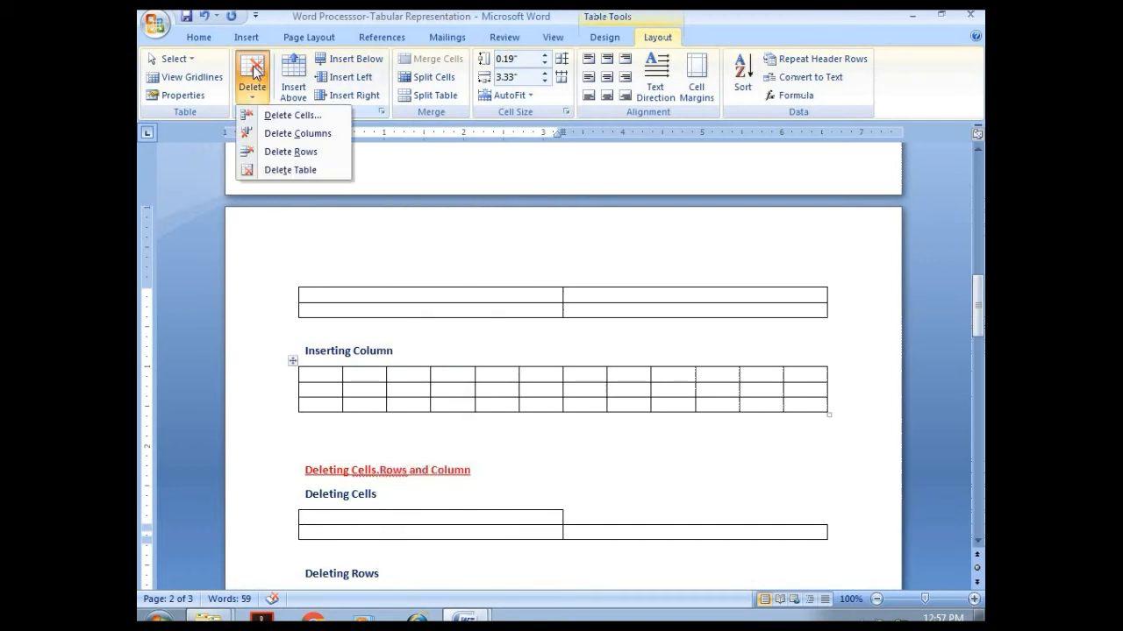
pyautogui.click(291, 116)
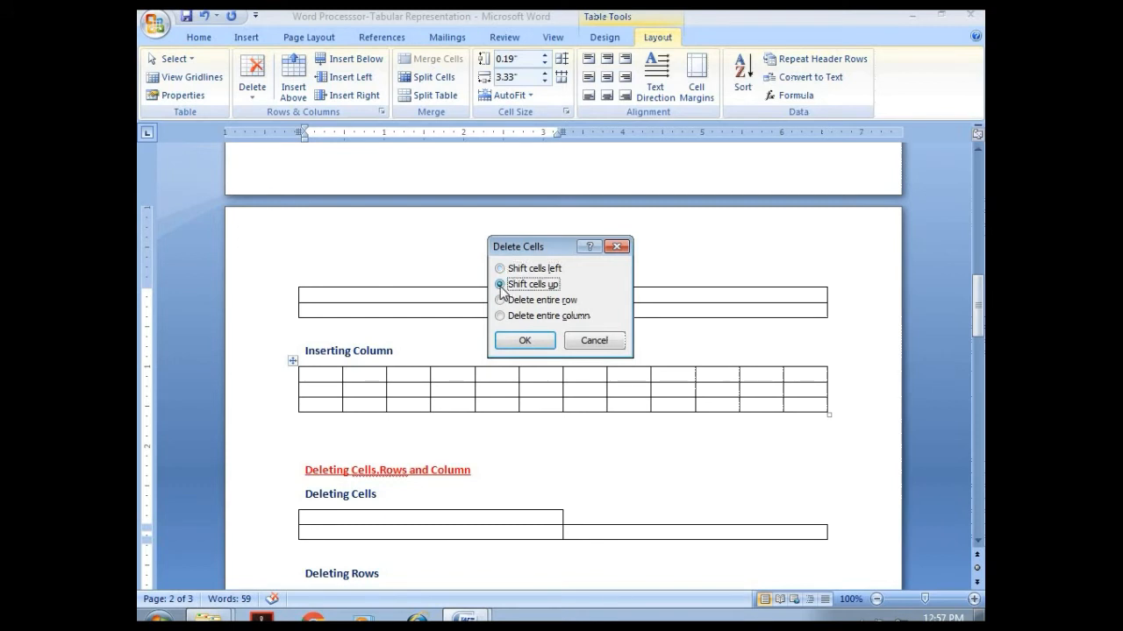
pyautogui.click(515, 341)
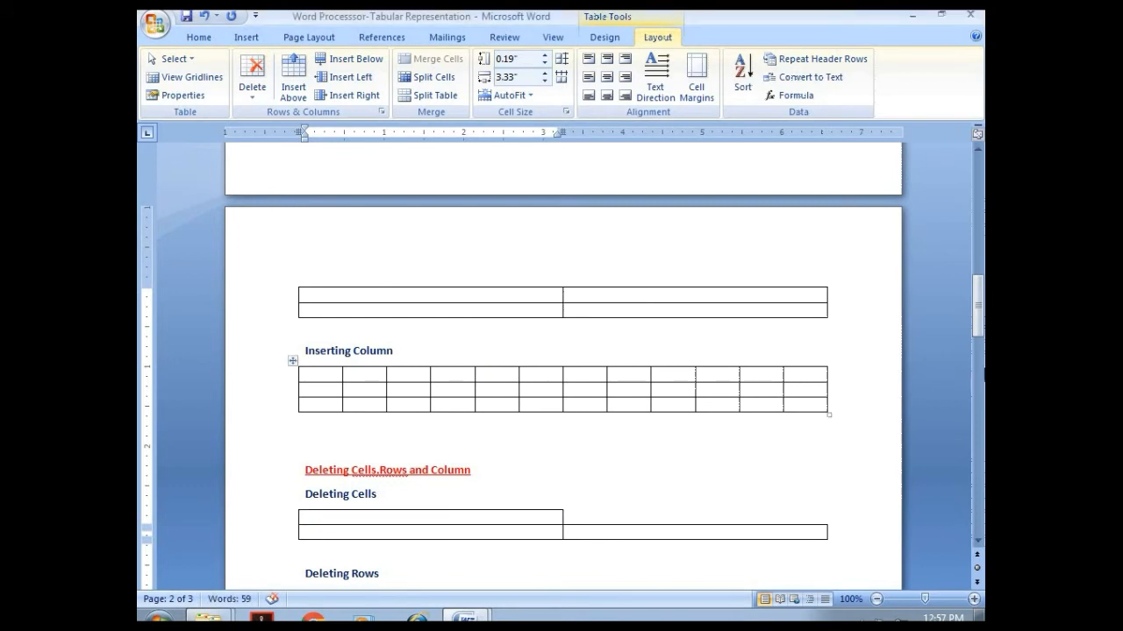
# Insert a table with three columns and two rows on a new line below the "Deleting Rows" subheading.
pyautogui.moveTo(978, 307); pyautogui.dragTo(978, 329)
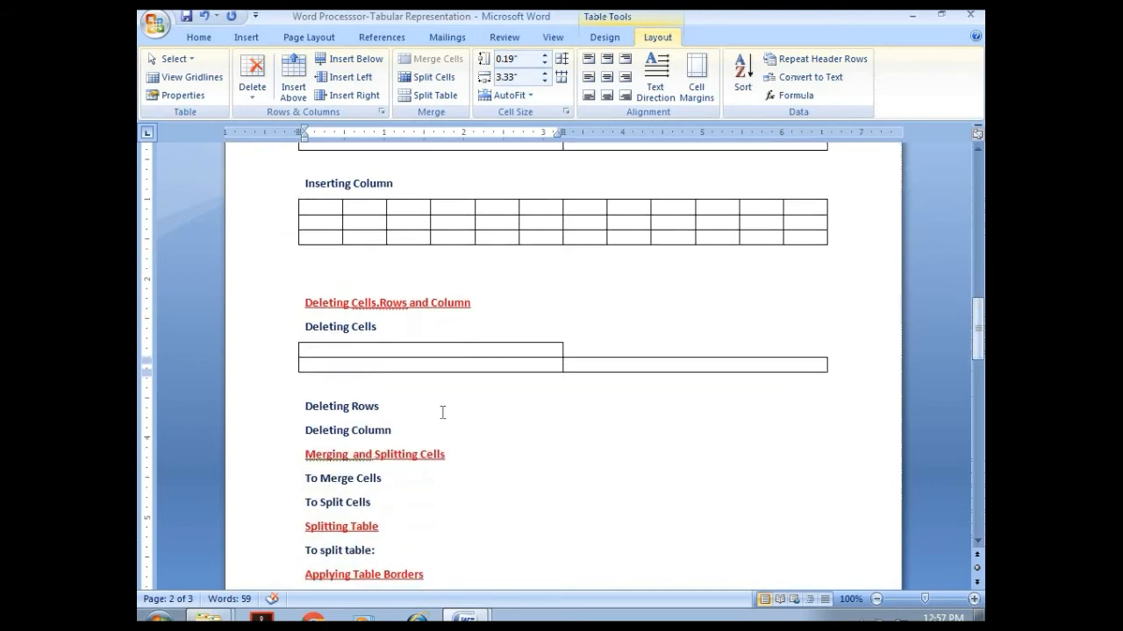
pyautogui.click(384, 406)
pyautogui.press('Return')
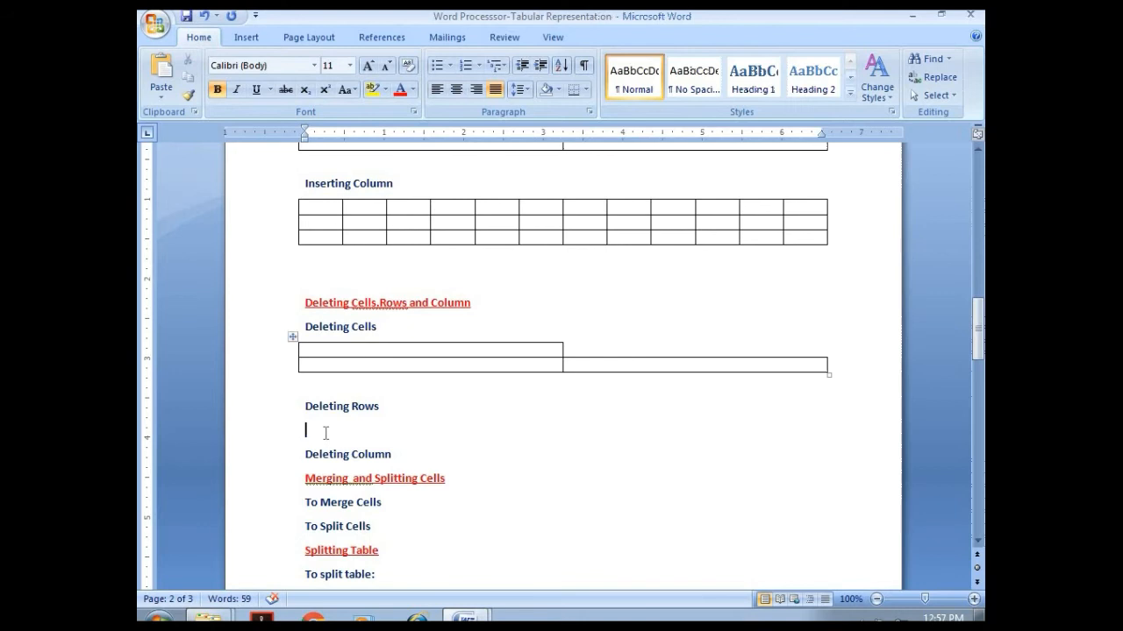
pyautogui.click(246, 37)
pyautogui.click(246, 77)
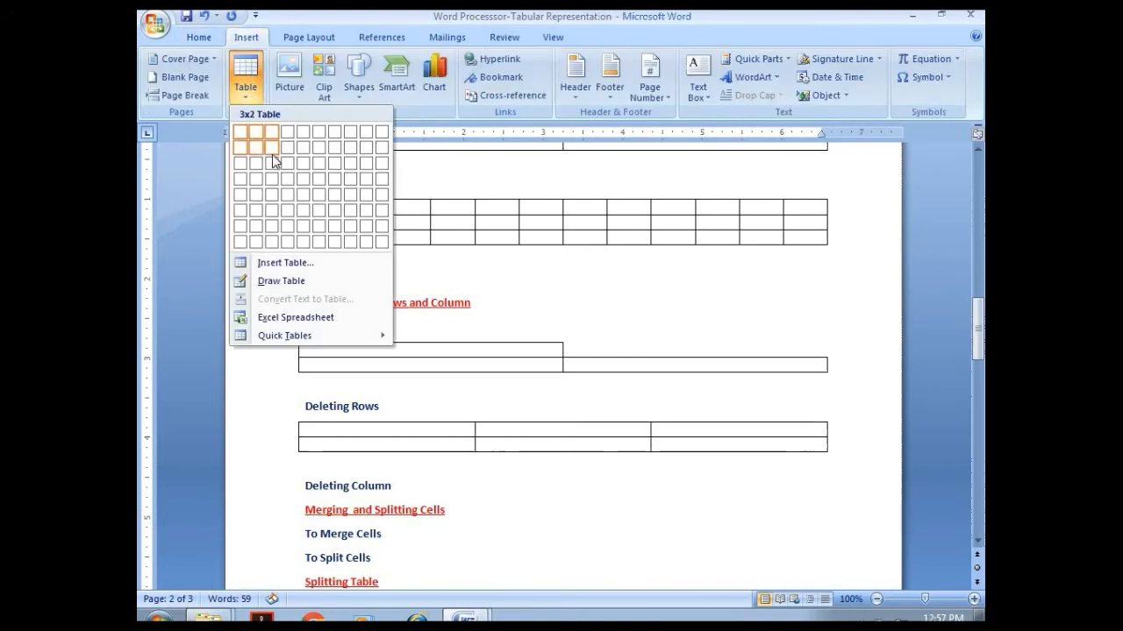
pyautogui.click(271, 147)
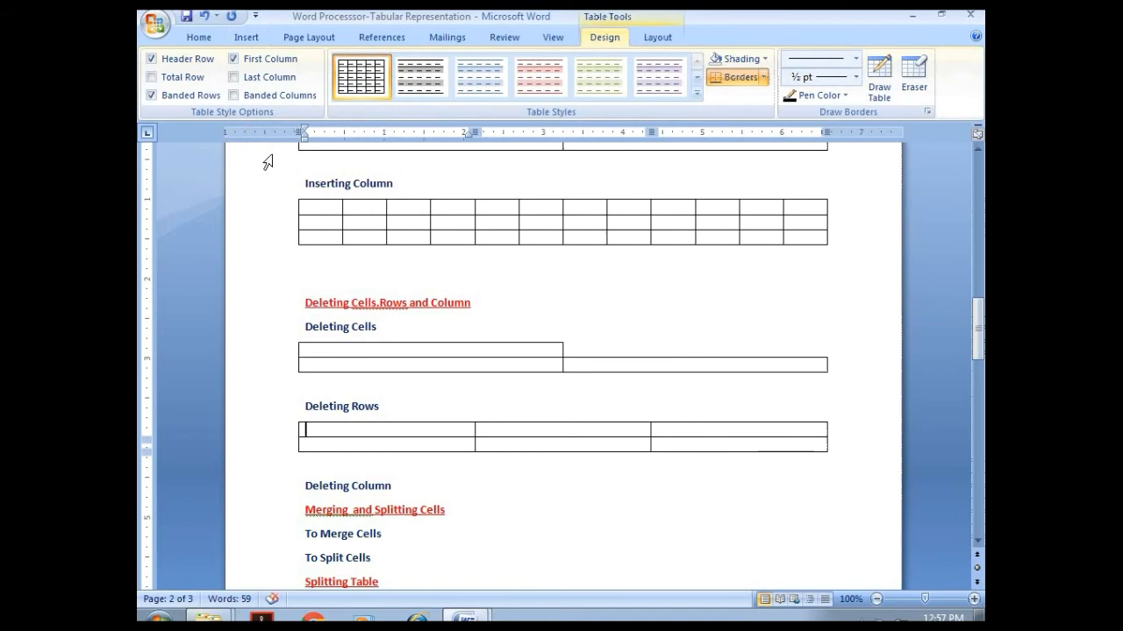
# Delete the first row of the table under "Deleting Rows".
pyautogui.click(656, 37)
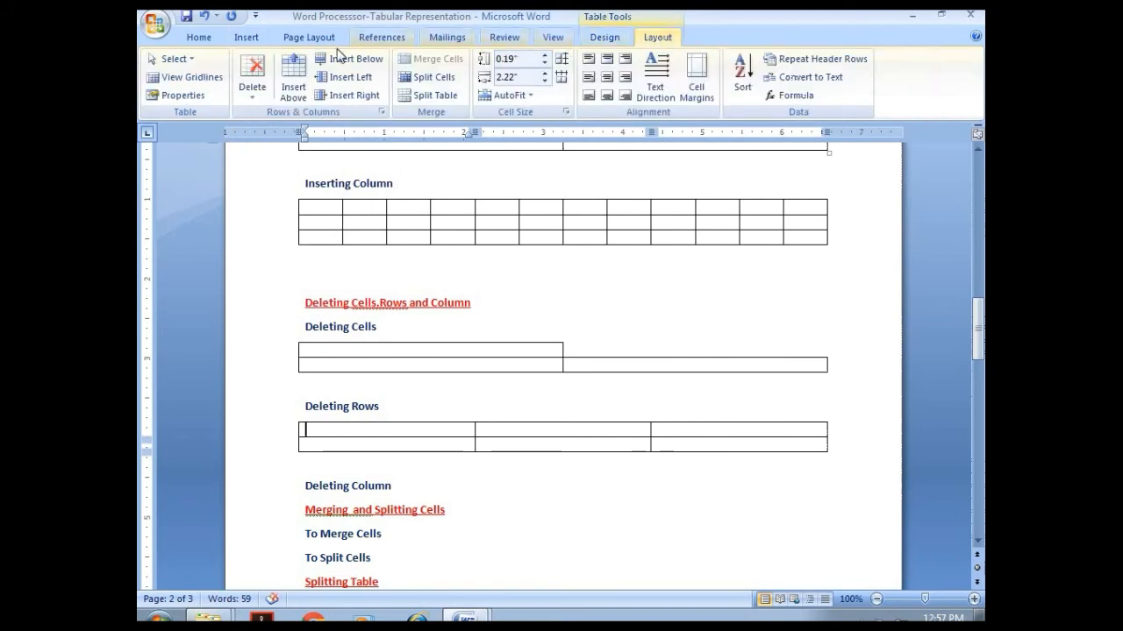
pyautogui.click(255, 74)
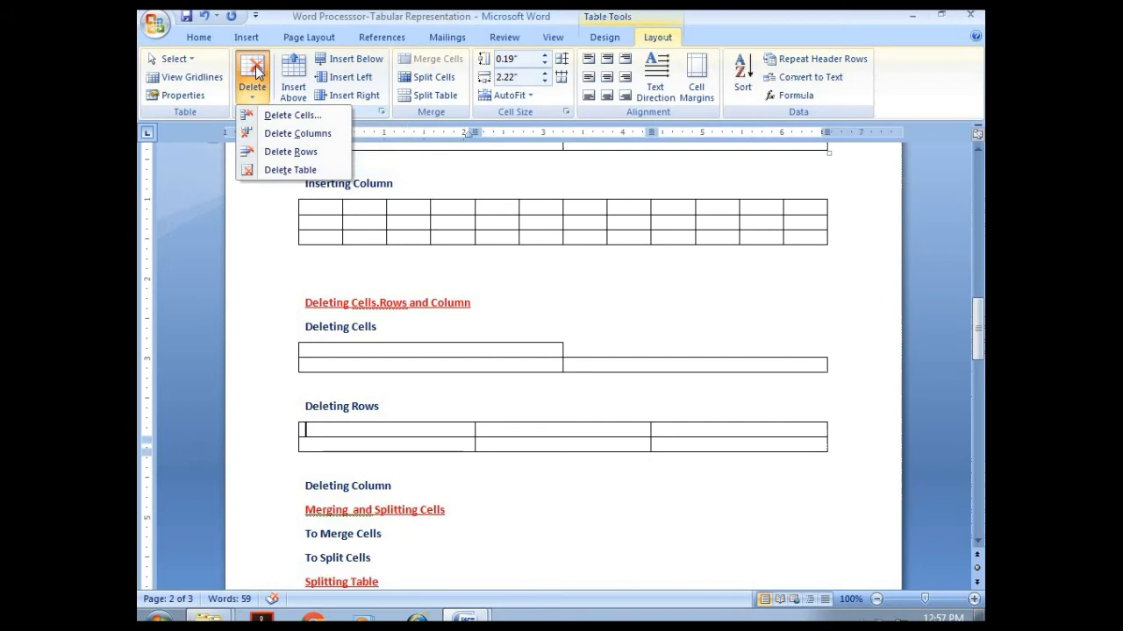
pyautogui.click(281, 150)
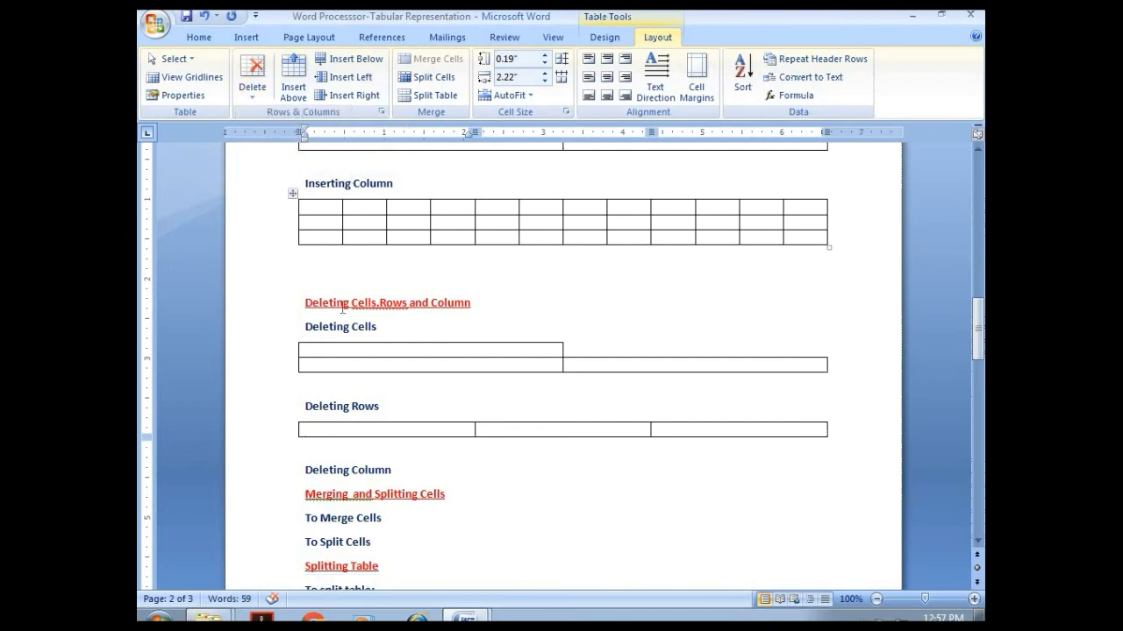
# Insert a table with four columns and three rows on a new line below the "Deleting Column" subheading.
pyautogui.click(406, 469)
pyautogui.press('Return')
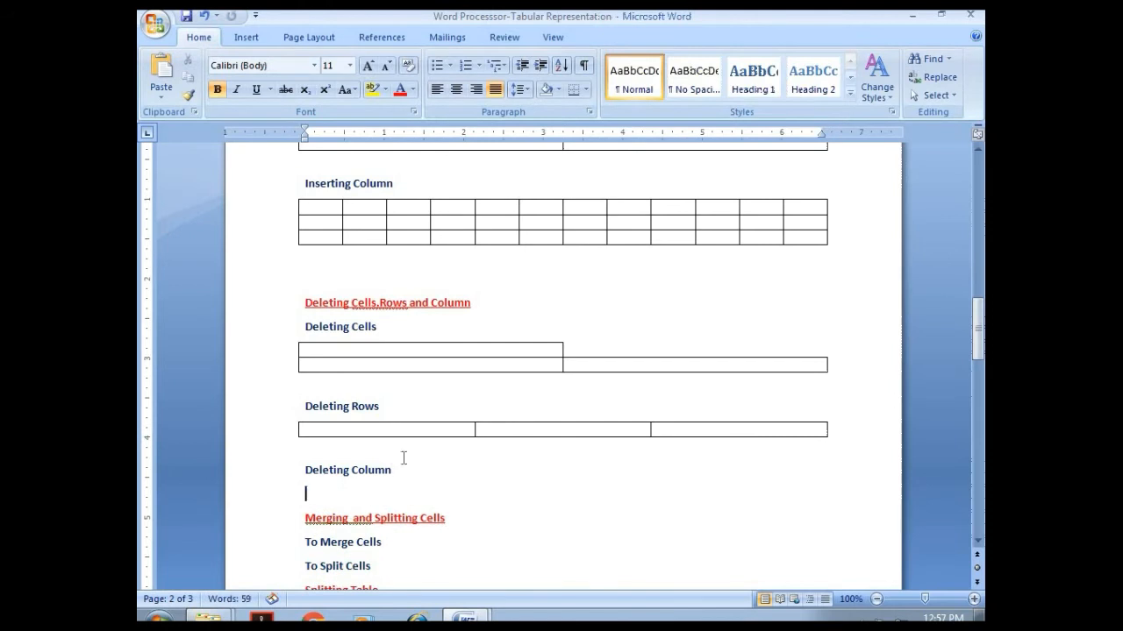
pyautogui.click(246, 36)
pyautogui.click(243, 79)
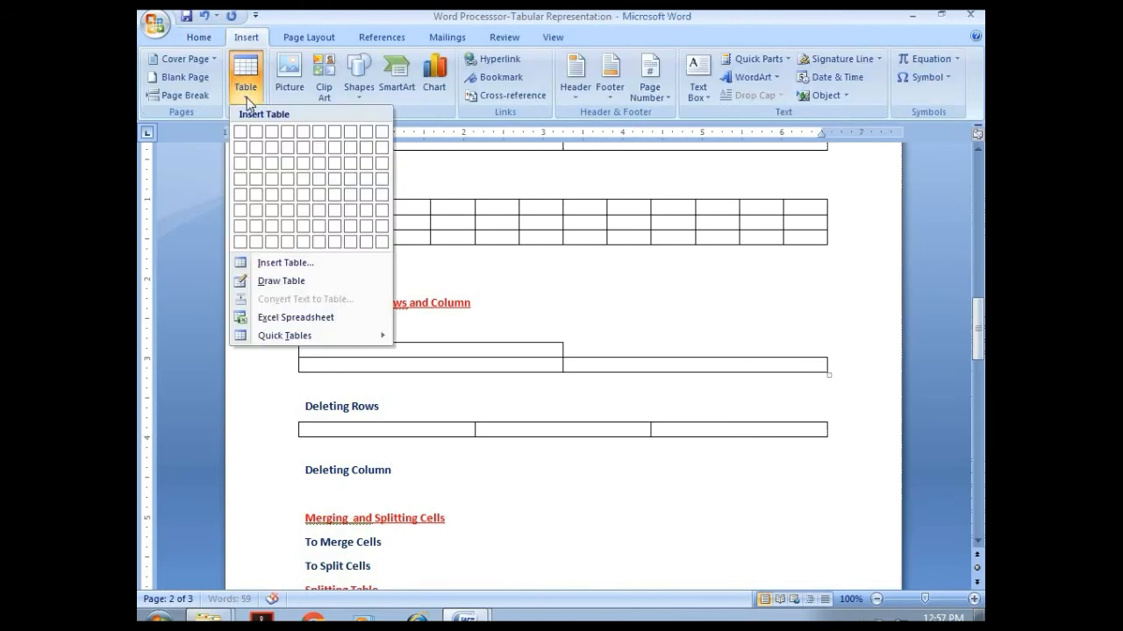
pyautogui.click(283, 167)
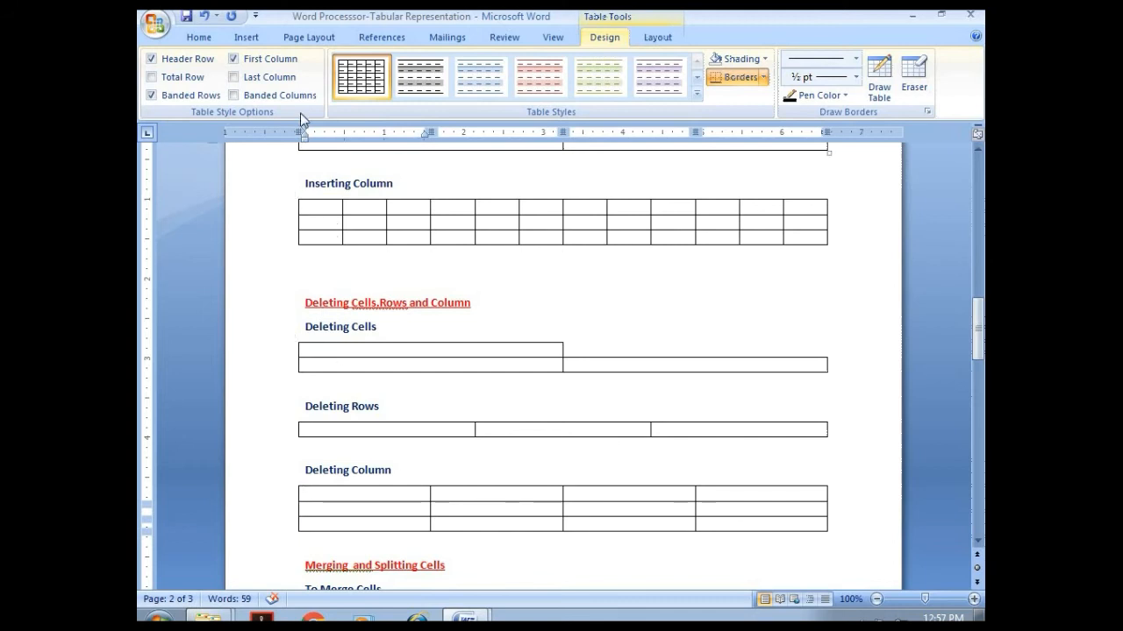
# Delete the first column of the table under "Deleting Column".
pyautogui.click(656, 38)
pyautogui.click(259, 84)
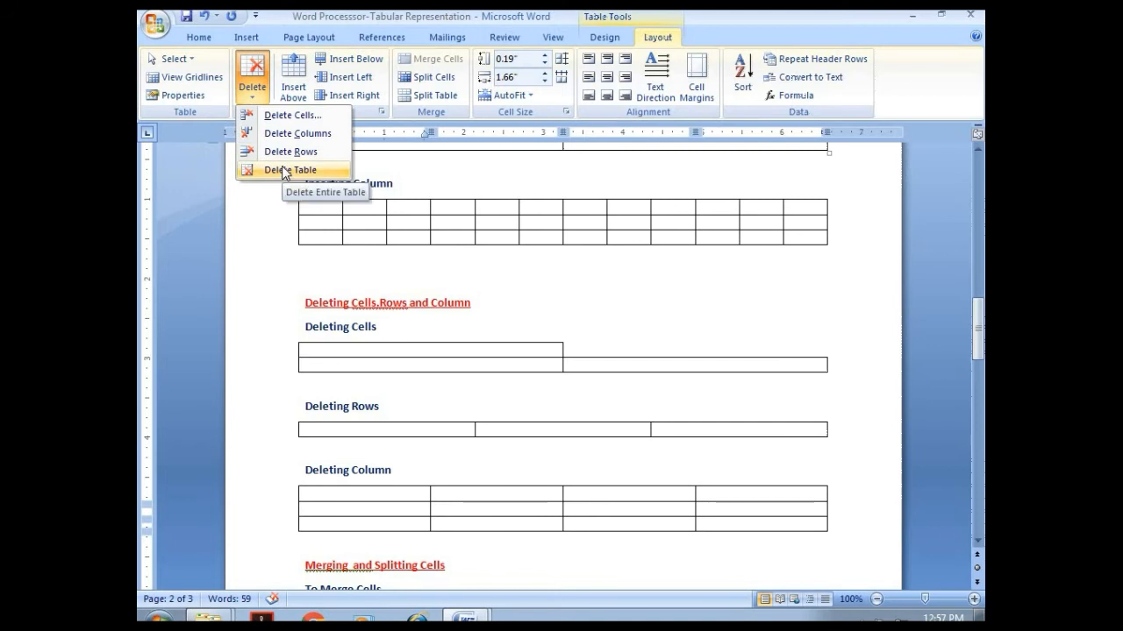
pyautogui.click(297, 134)
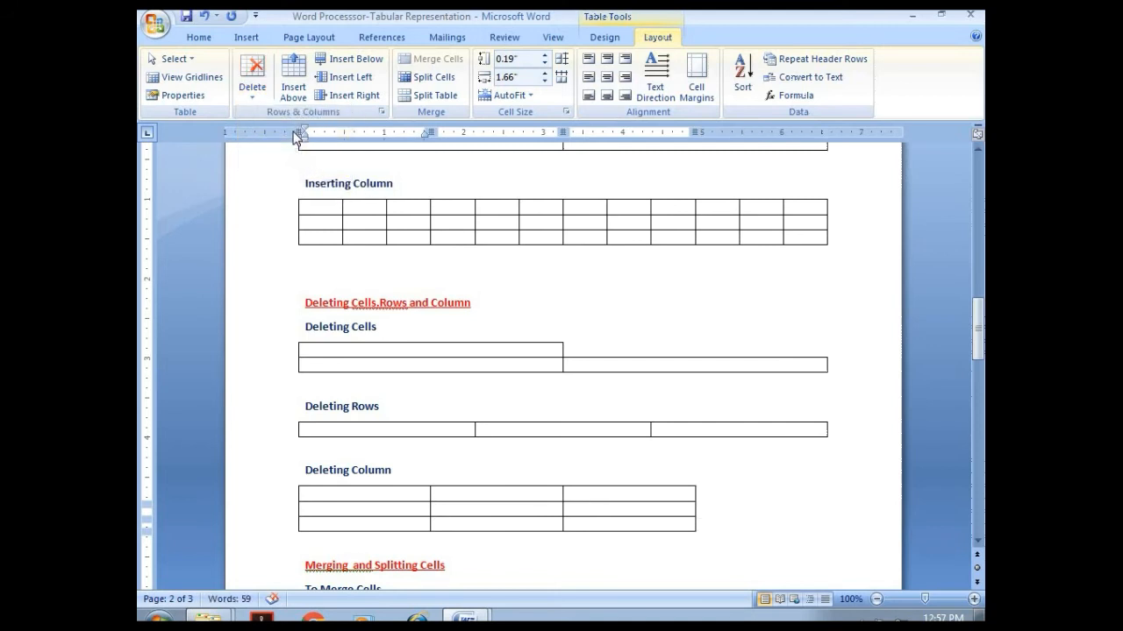
# Insert a 3×3 table on a new line below the "Merging and Splitting Cells" heading.
pyautogui.click(463, 562)
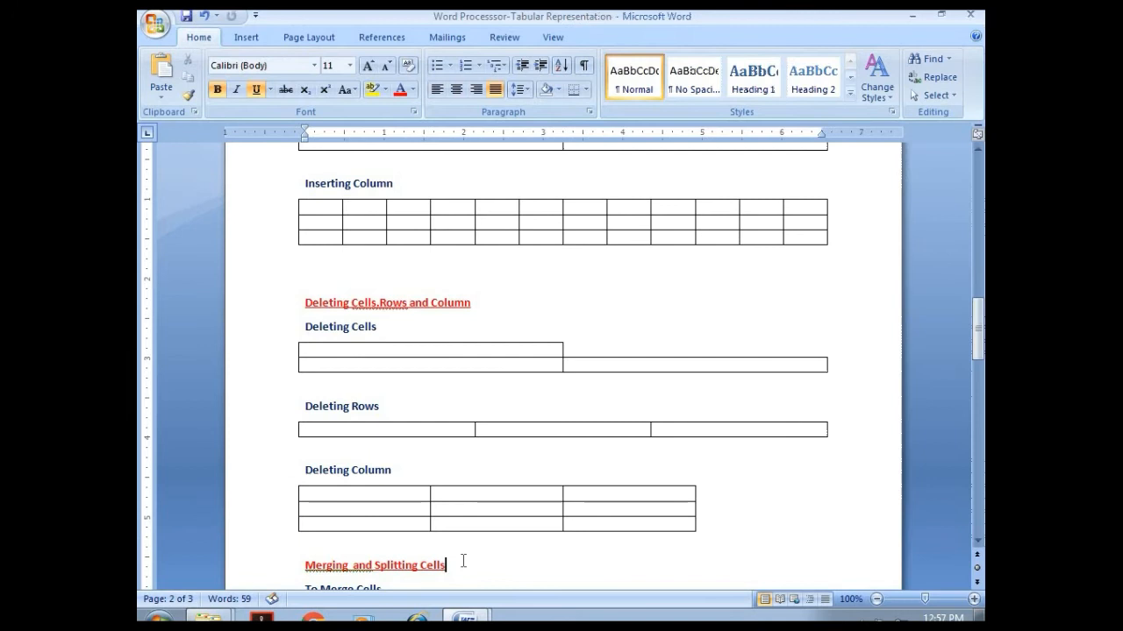
pyautogui.scroll(-1, 463, 563)
pyautogui.press('Down')
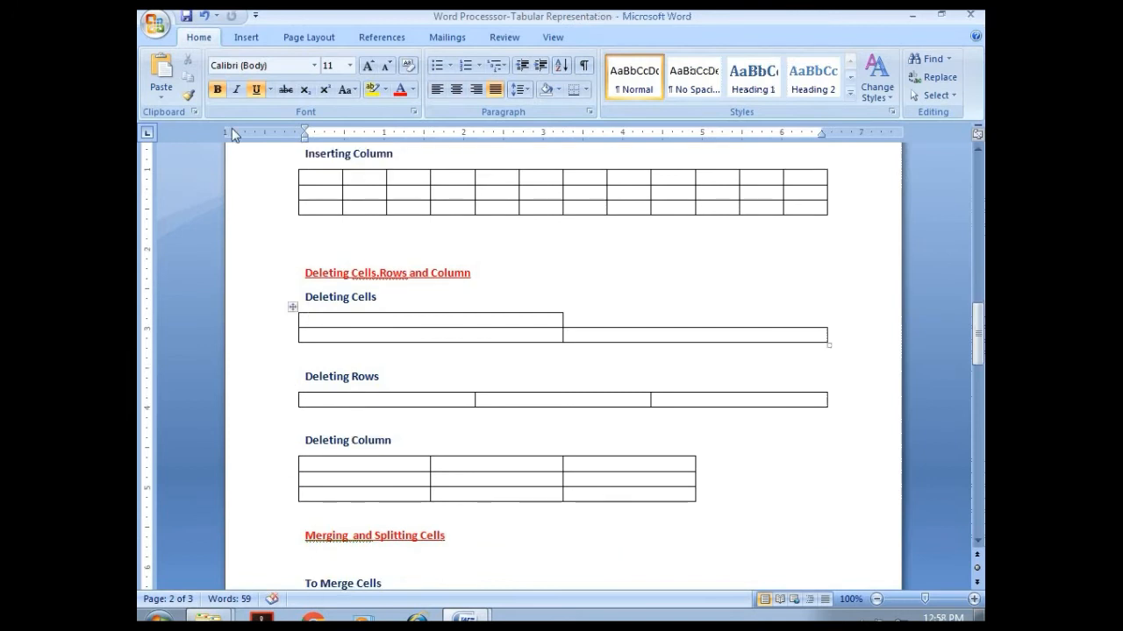
pyautogui.click(246, 37)
pyautogui.click(246, 84)
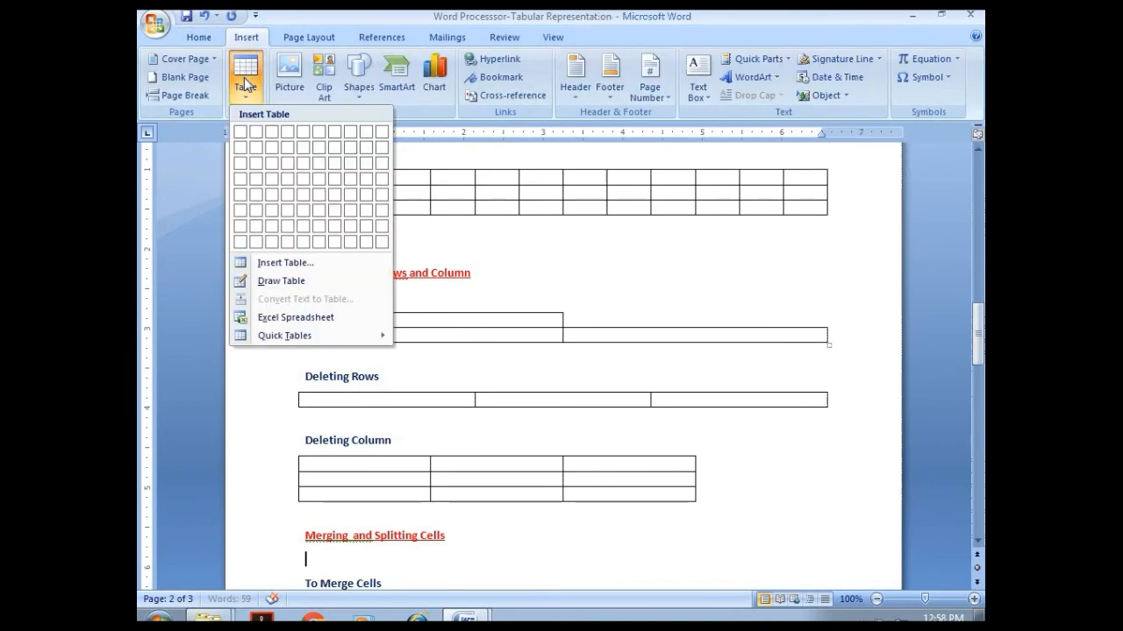
pyautogui.click(279, 170)
# Fill the first row of the table under "Merging and Splitting Cells" with First, Second and Third.
pyautogui.click(386, 550)
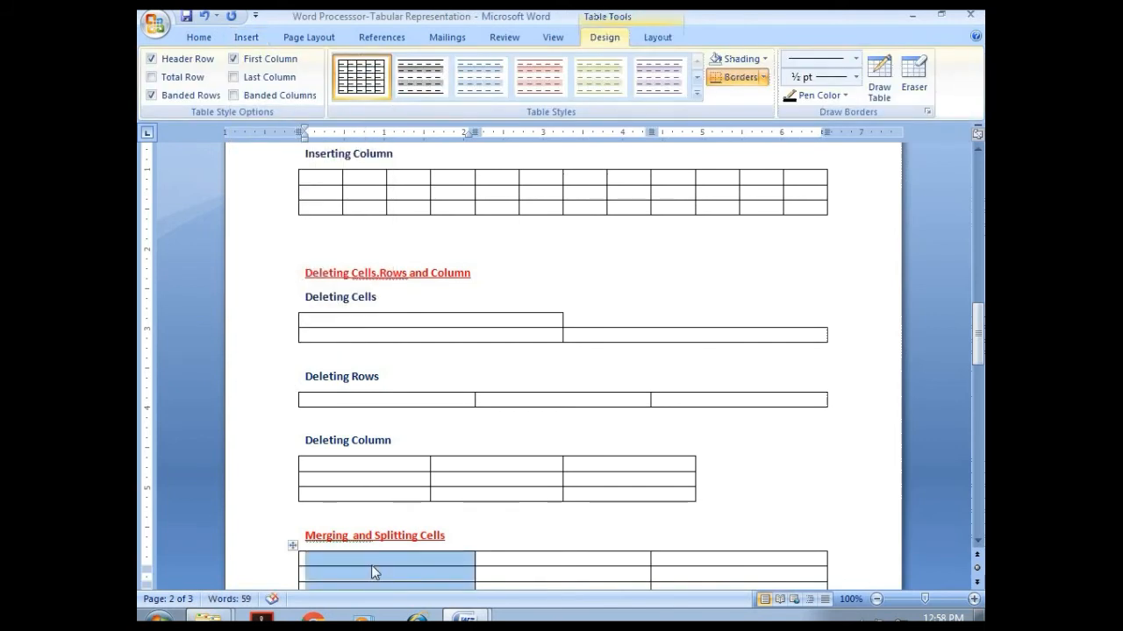
pyautogui.click(369, 561)
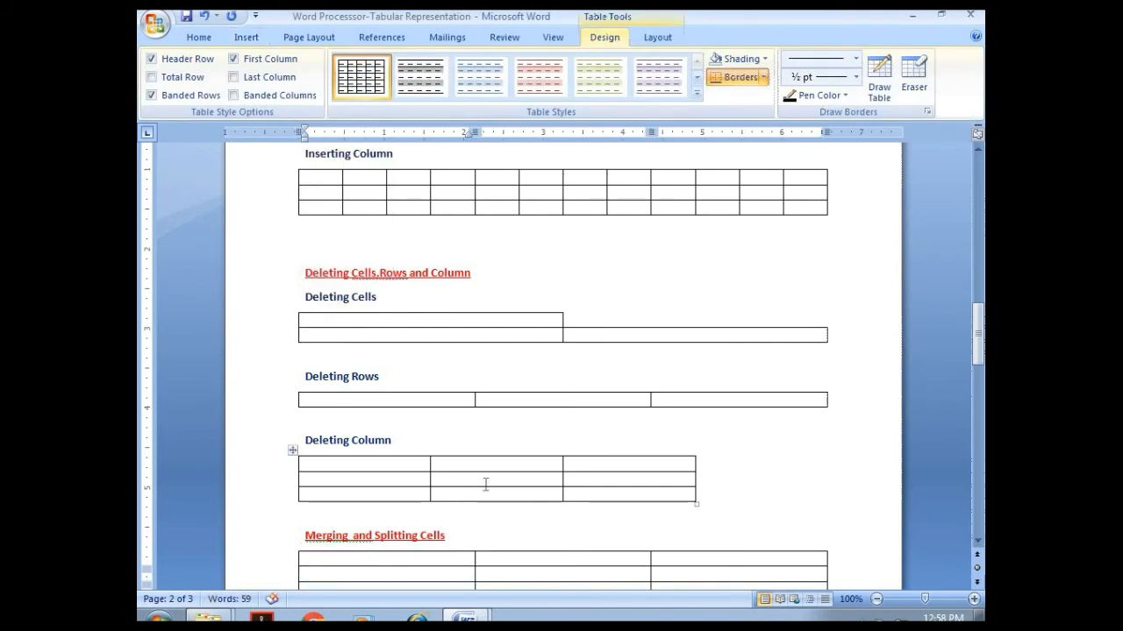
pyautogui.write('First P')
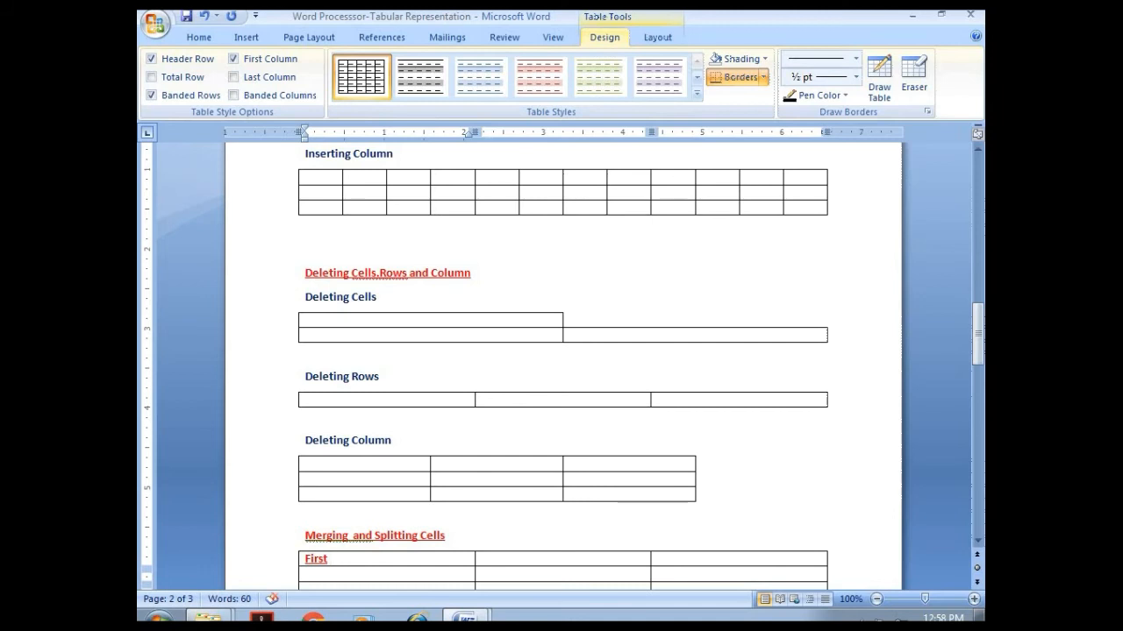
pyautogui.press('BackSpace')
pyautogui.click(524, 559)
pyautogui.write('Second')
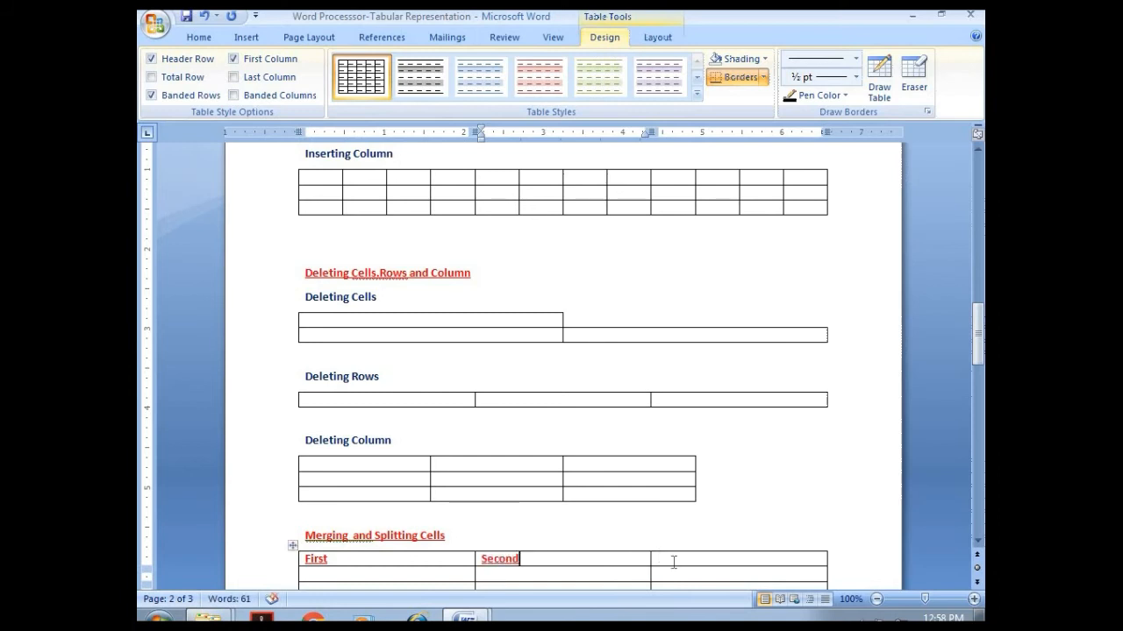
pyautogui.click(674, 562)
pyautogui.write('Third')
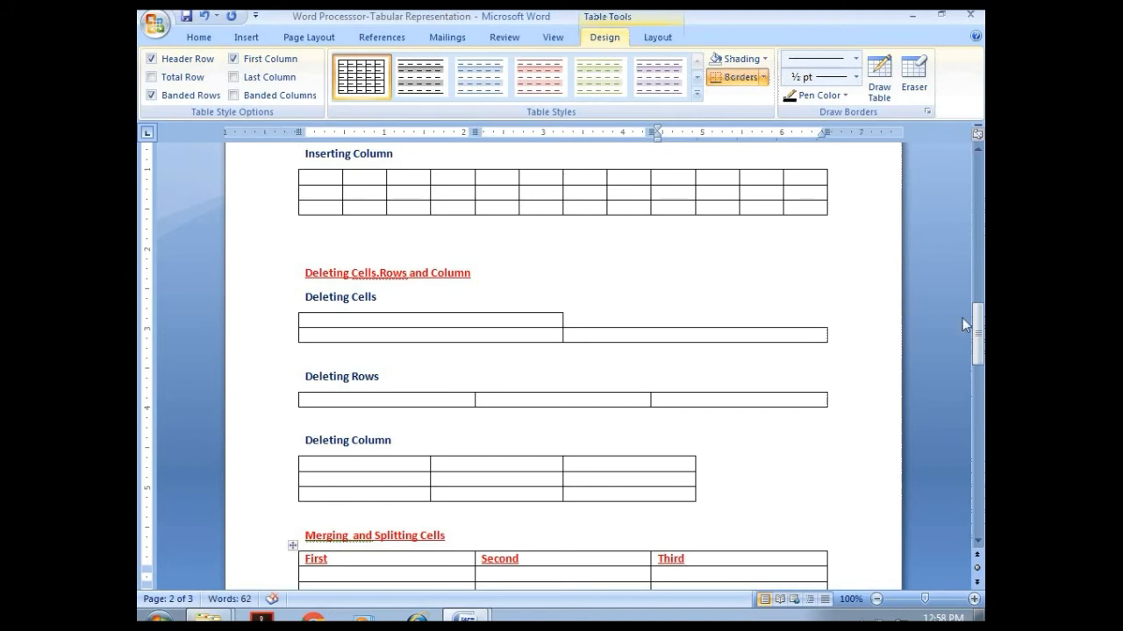
# Fill the second row of the table under "Merging and Splitting Cells" with Maths, Science and SSt.
pyautogui.moveTo(978, 332); pyautogui.dragTo(979, 354)
pyautogui.click(375, 425)
pyautogui.write('Maths')
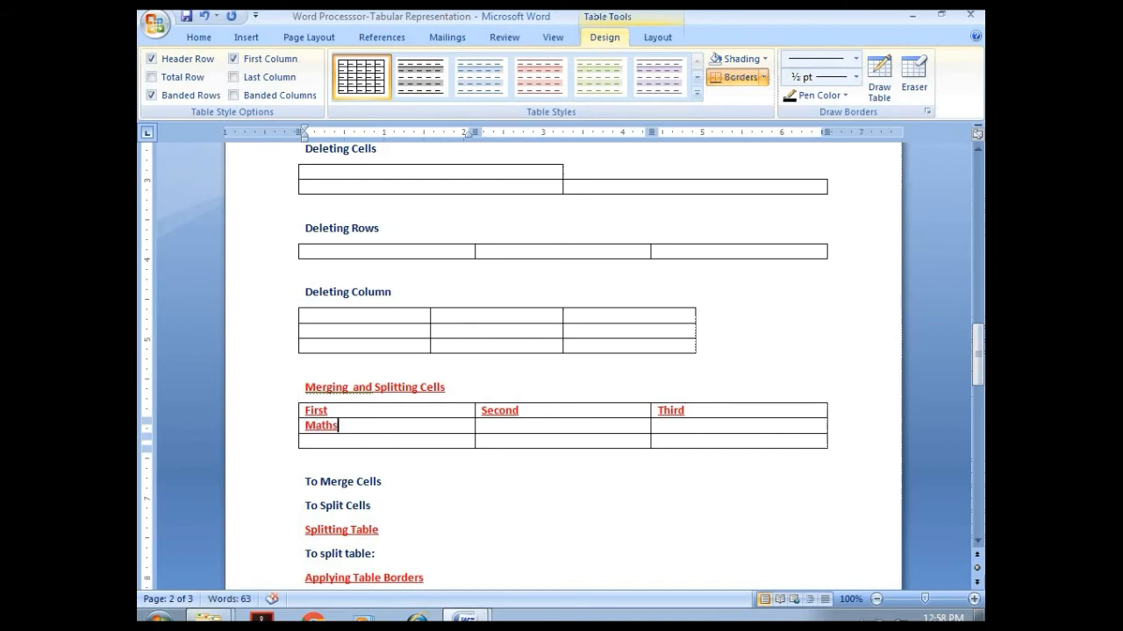
pyautogui.click(517, 427)
pyautogui.write('Sc')
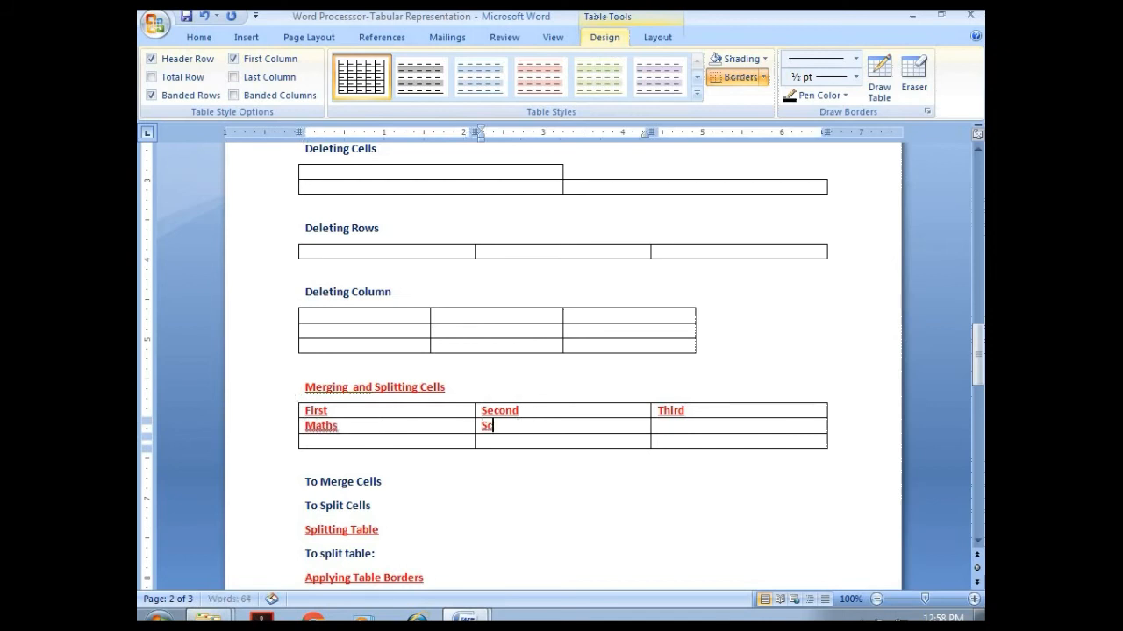
pyautogui.write('ience')
pyautogui.click(668, 428)
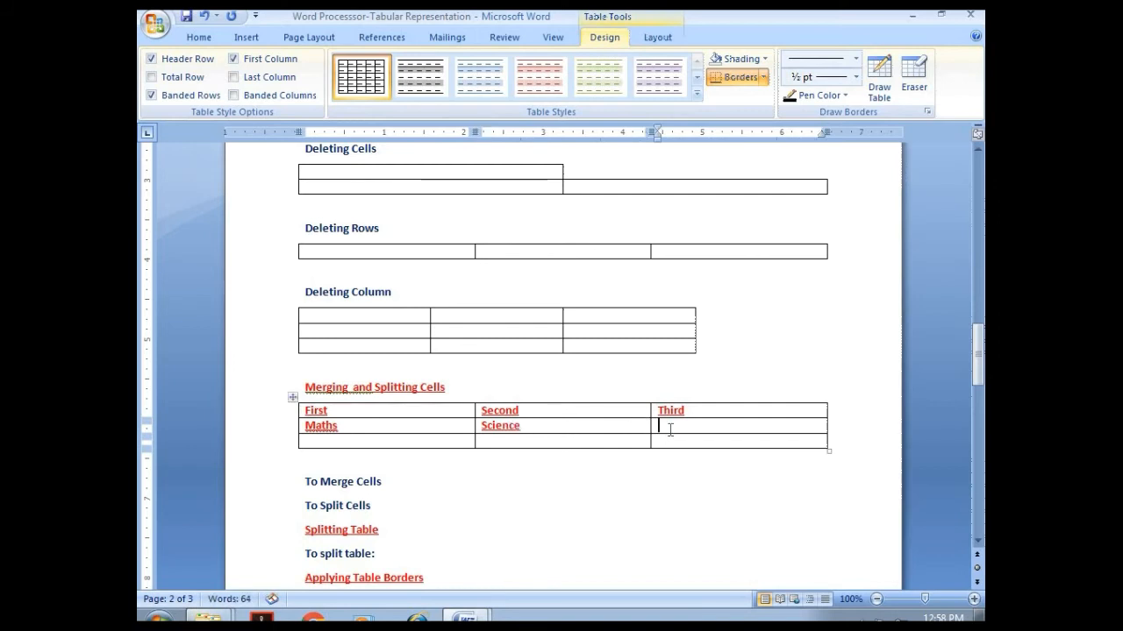
pyautogui.write('SSt')
# Fill the third row of the table under "Merging and Splitting Cells" with Skt, English and Hindi.
pyautogui.click(315, 440)
pyautogui.write('Skt')
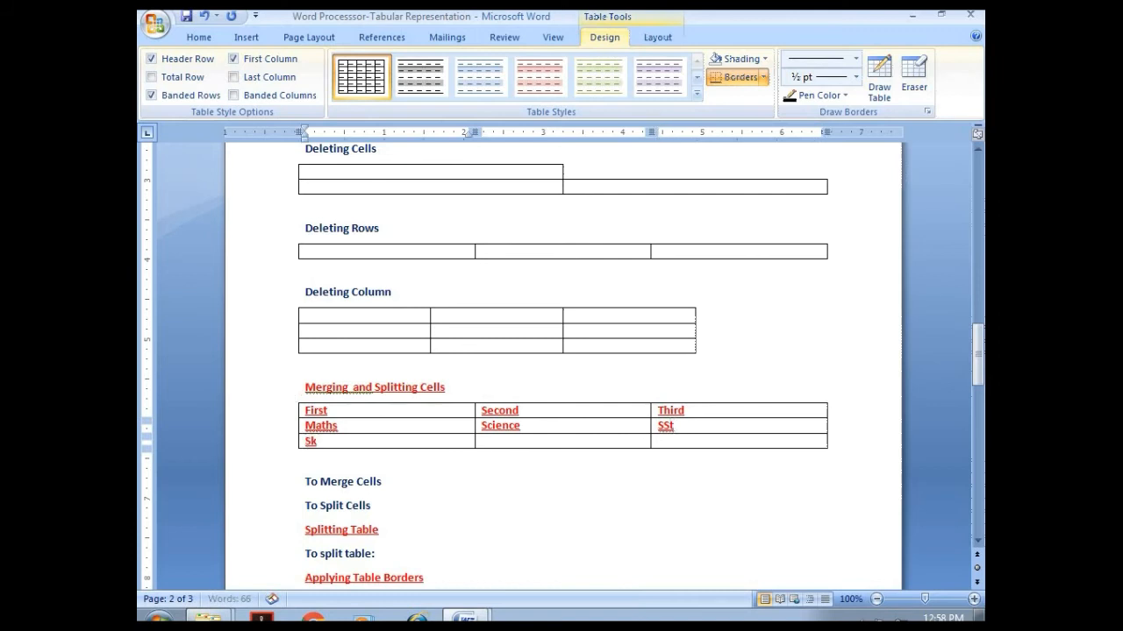
pyautogui.click(505, 442)
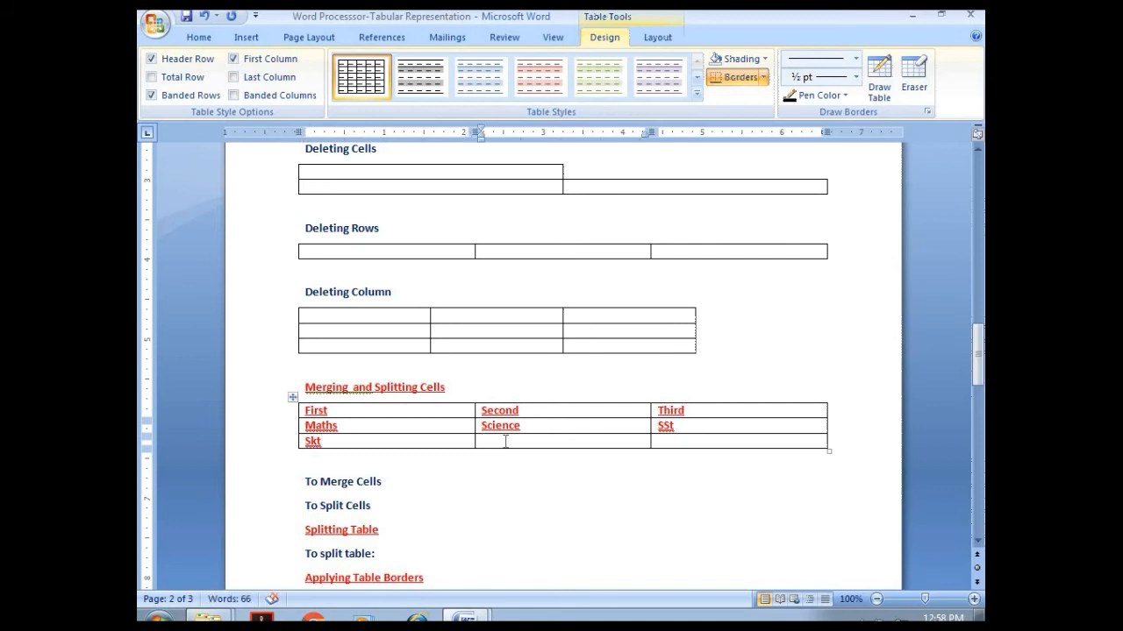
pyautogui.write('English')
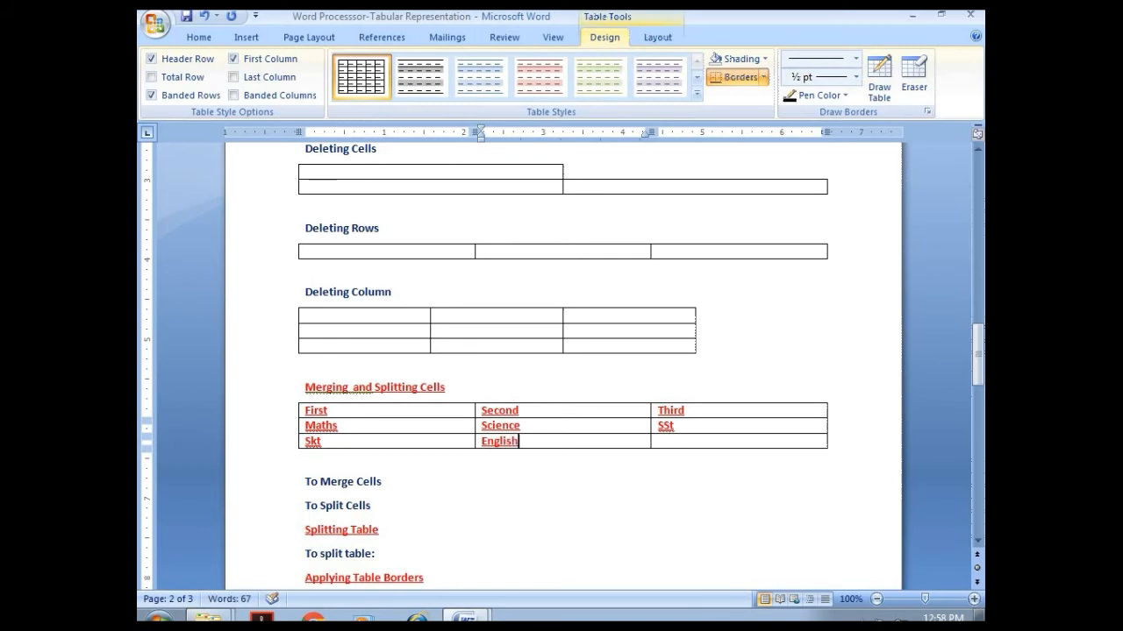
pyautogui.click(666, 440)
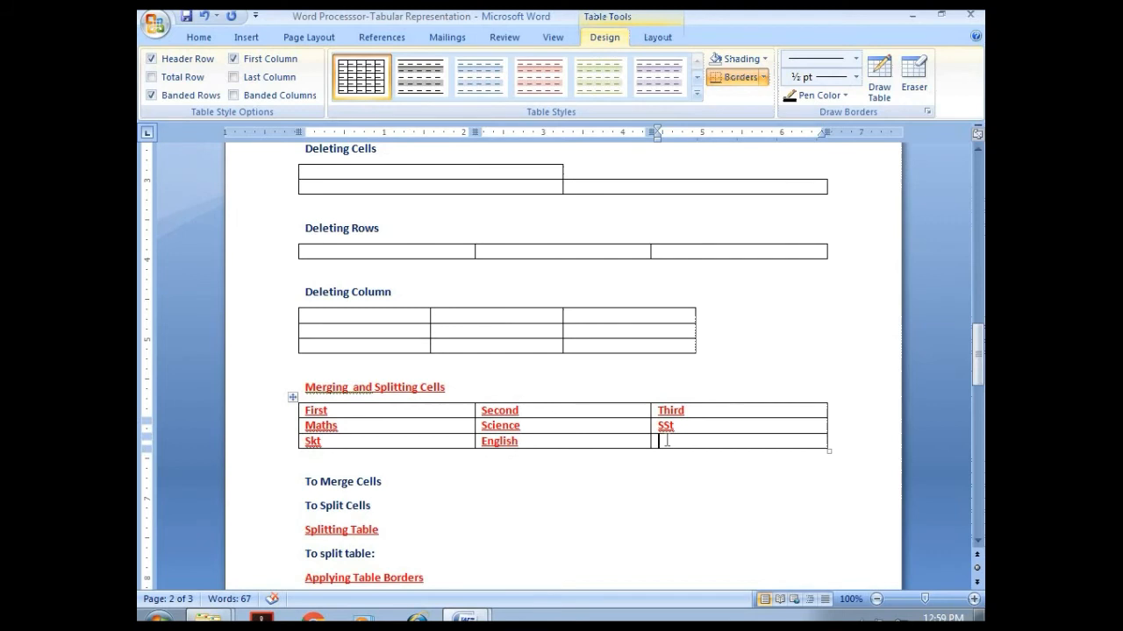
pyautogui.write('Hindi')
# Insert a new row above the First, Second, Third row of the table under "Merging and Splitting Cells".
pyautogui.click(297, 410)
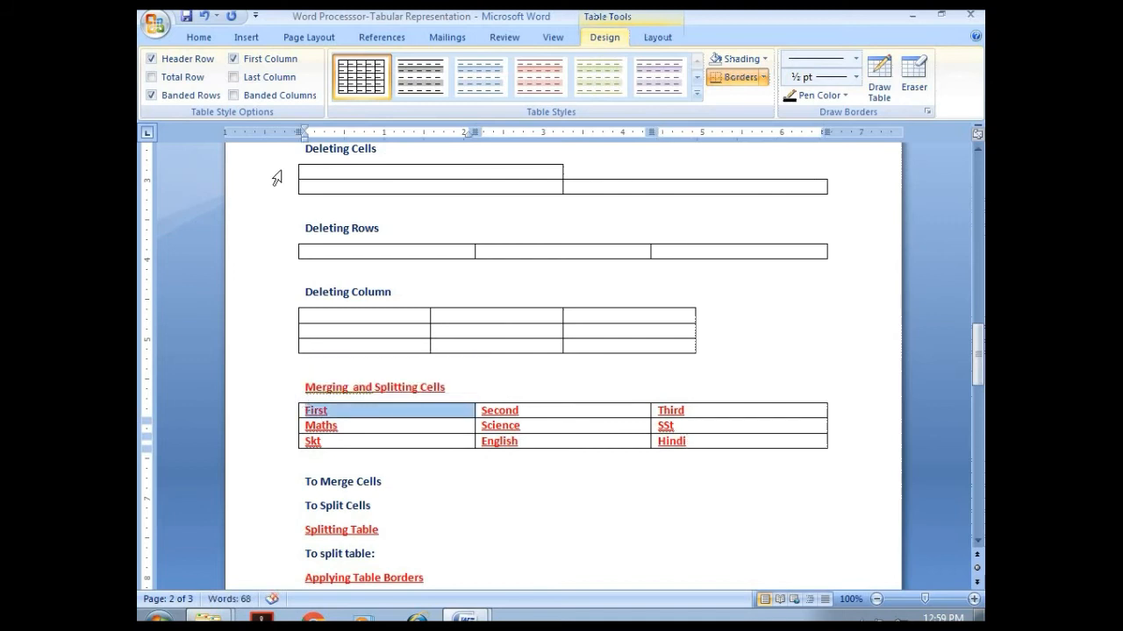
pyautogui.click(654, 37)
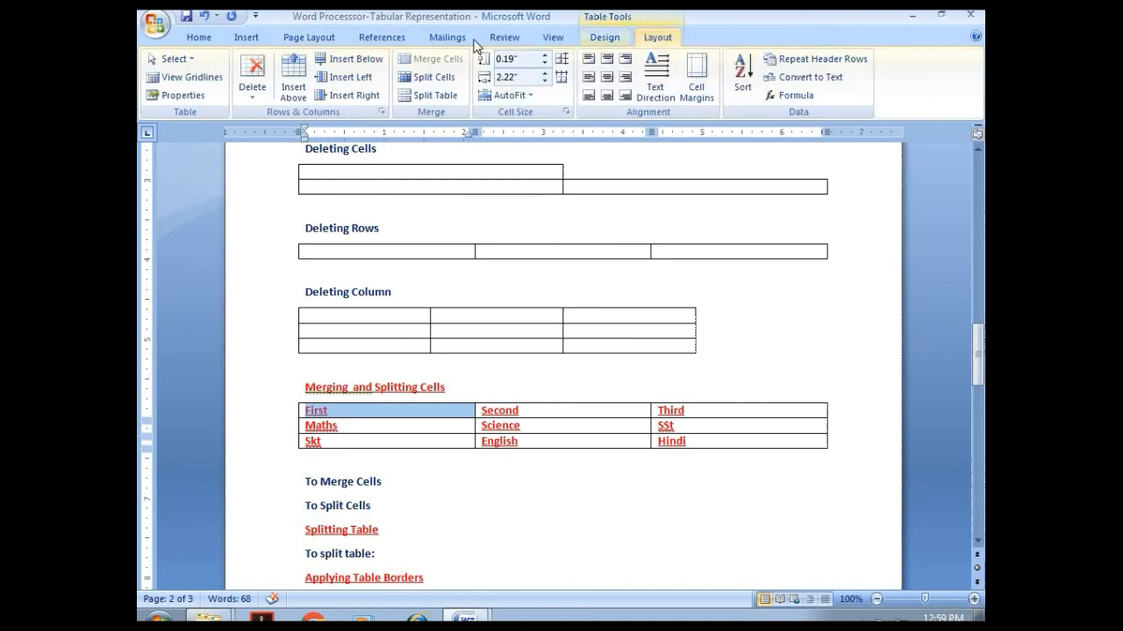
pyautogui.click(289, 92)
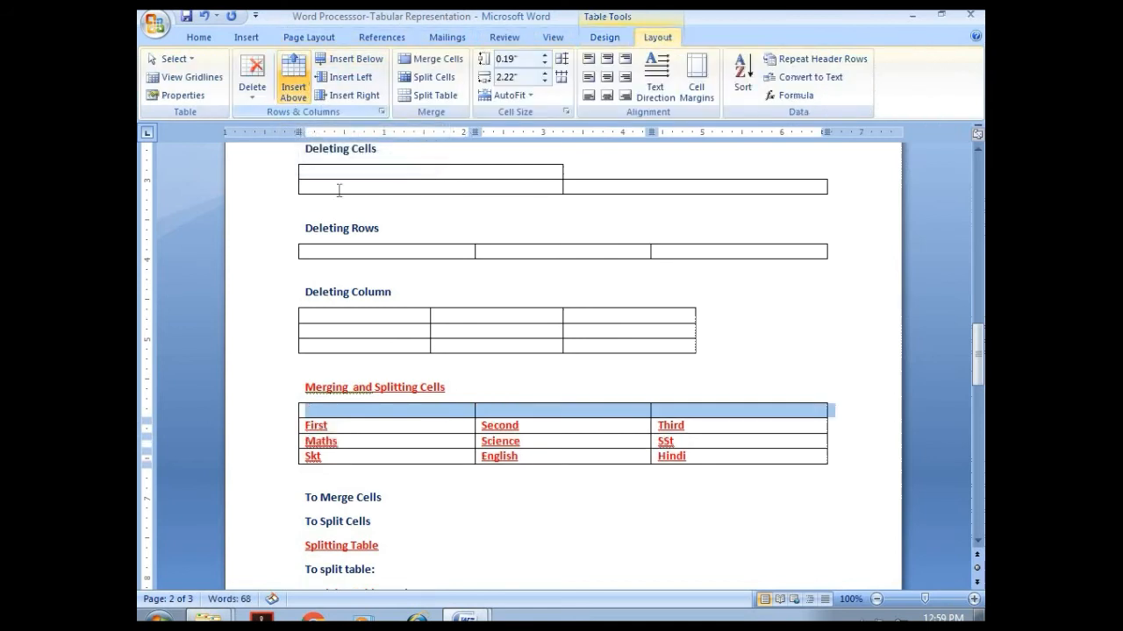
# Merge the three cells of the empty top row into one cell.
pyautogui.click(459, 414)
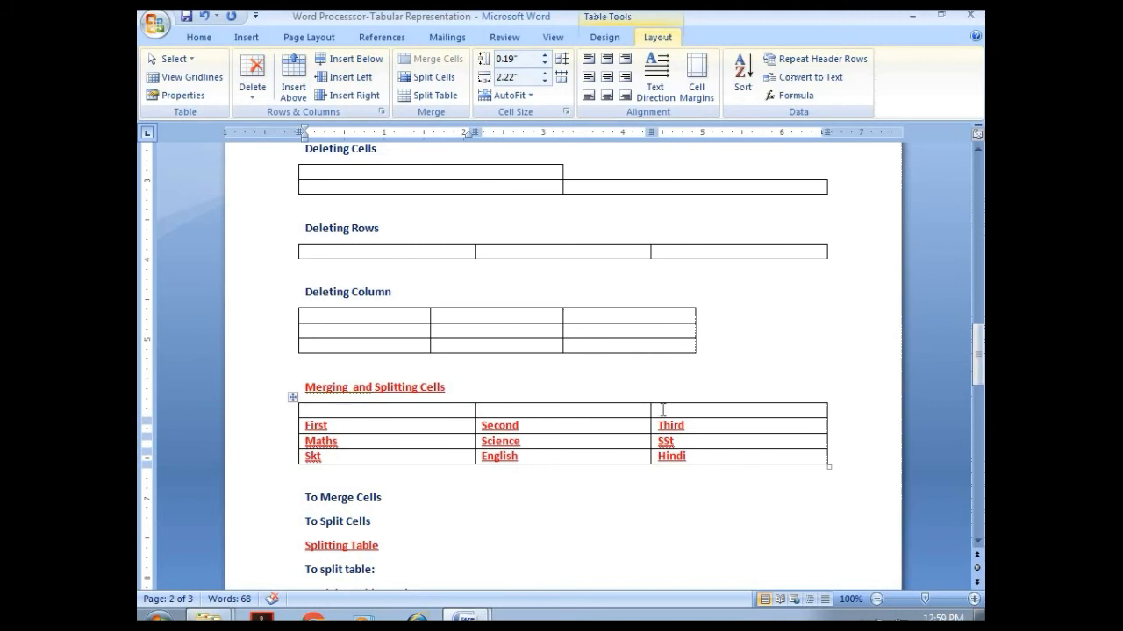
pyautogui.moveTo(661, 409); pyautogui.dragTo(538, 397)
pyautogui.moveTo(444, 400); pyautogui.dragTo(419, 415)
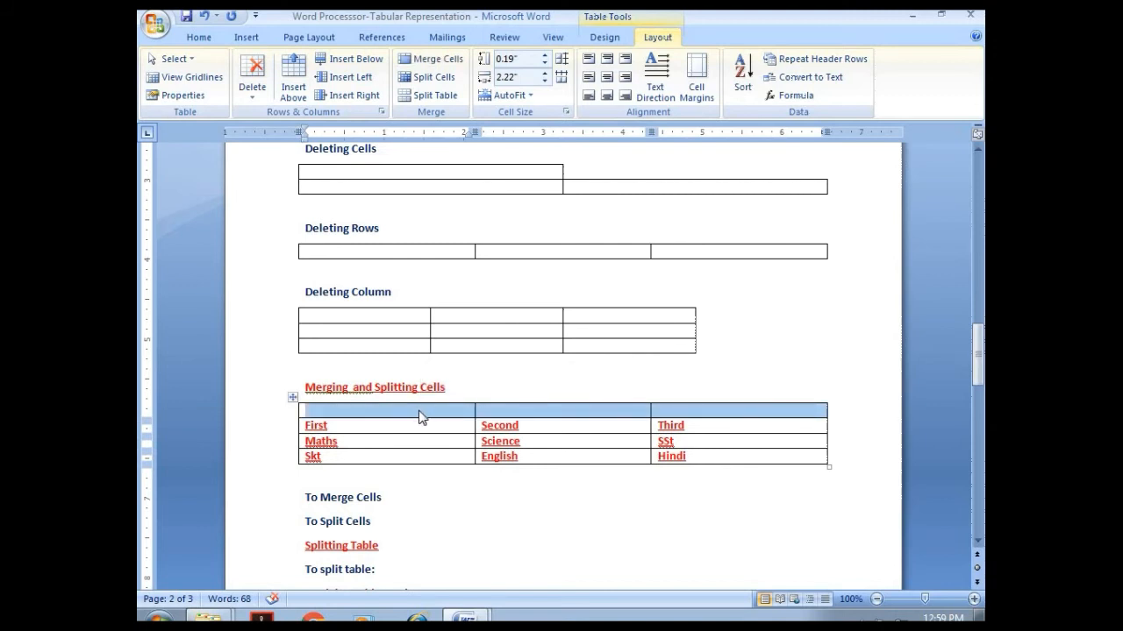
pyautogui.click(426, 59)
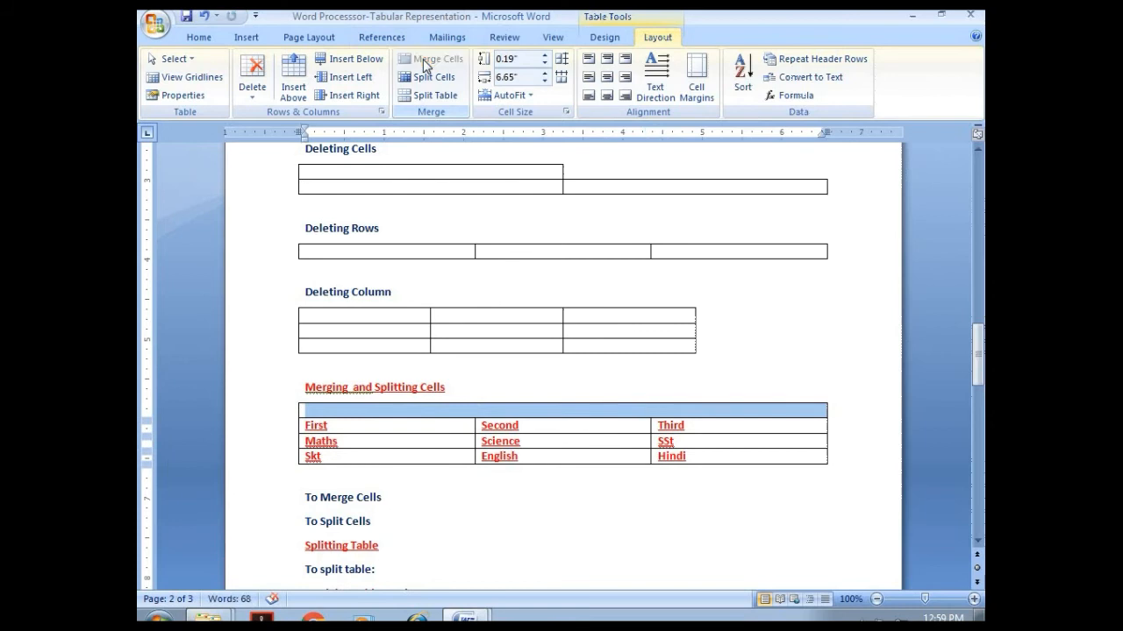
# Enter School Name in the merged top cell of the table.
pyautogui.click(466, 409)
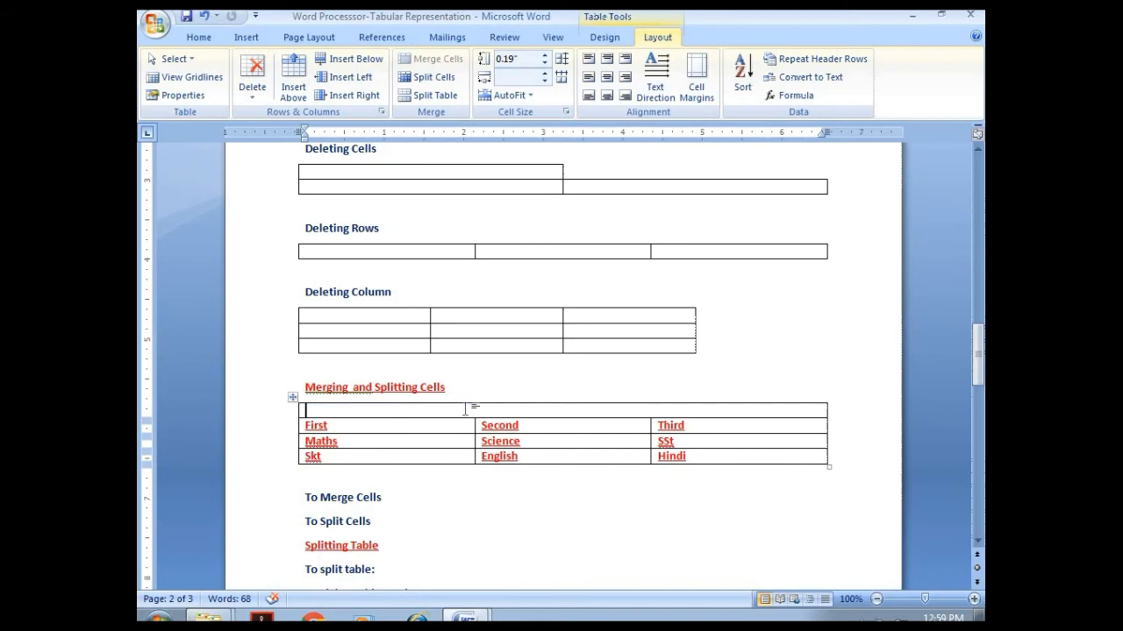
pyautogui.write('Scg')
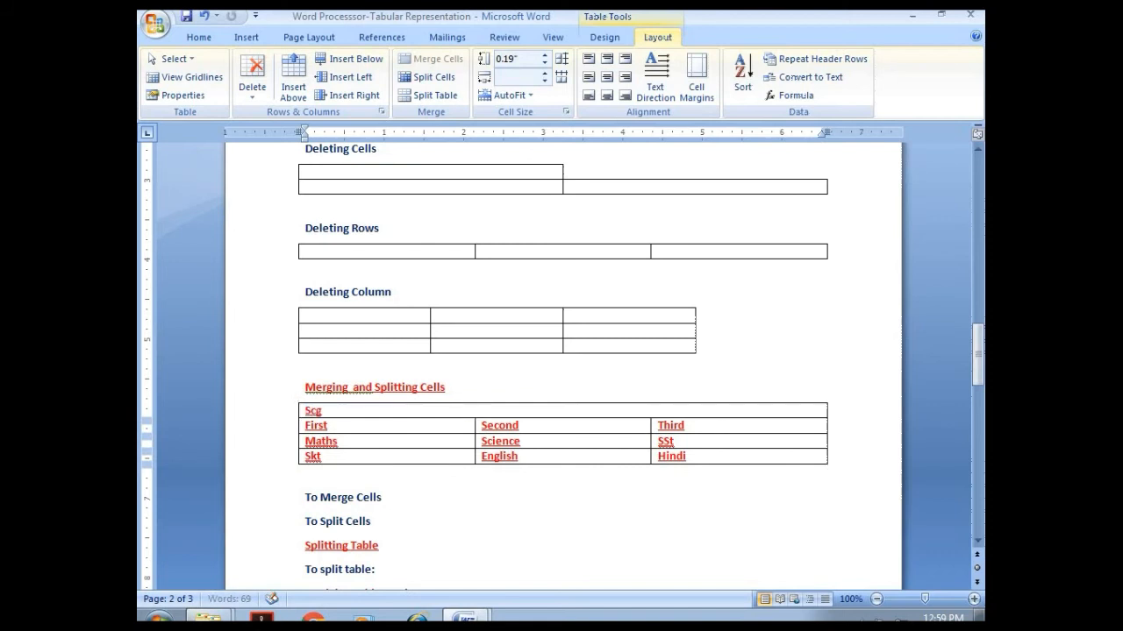
pyautogui.press('BackSpace')
pyautogui.write('hool B')
pyautogui.press('BackSpace')
pyautogui.write('Nae')
pyautogui.press('BackSpace')
pyautogui.write('me')
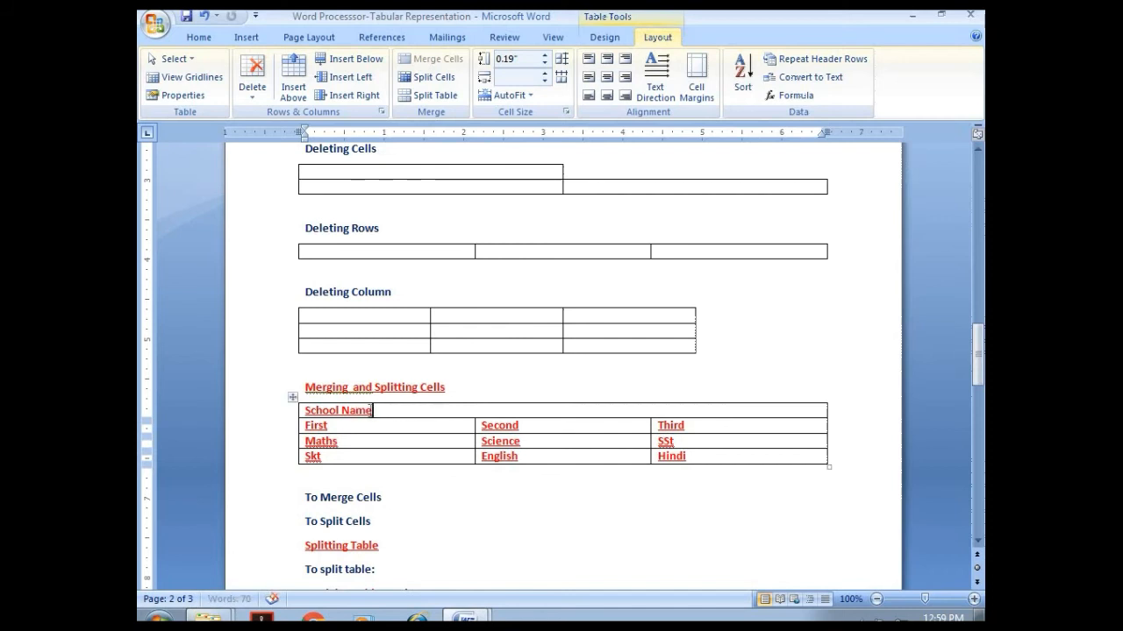
# Center the School Name text horizontally and vertically within its merged cell.
pyautogui.moveTo(371, 410); pyautogui.dragTo(305, 413)
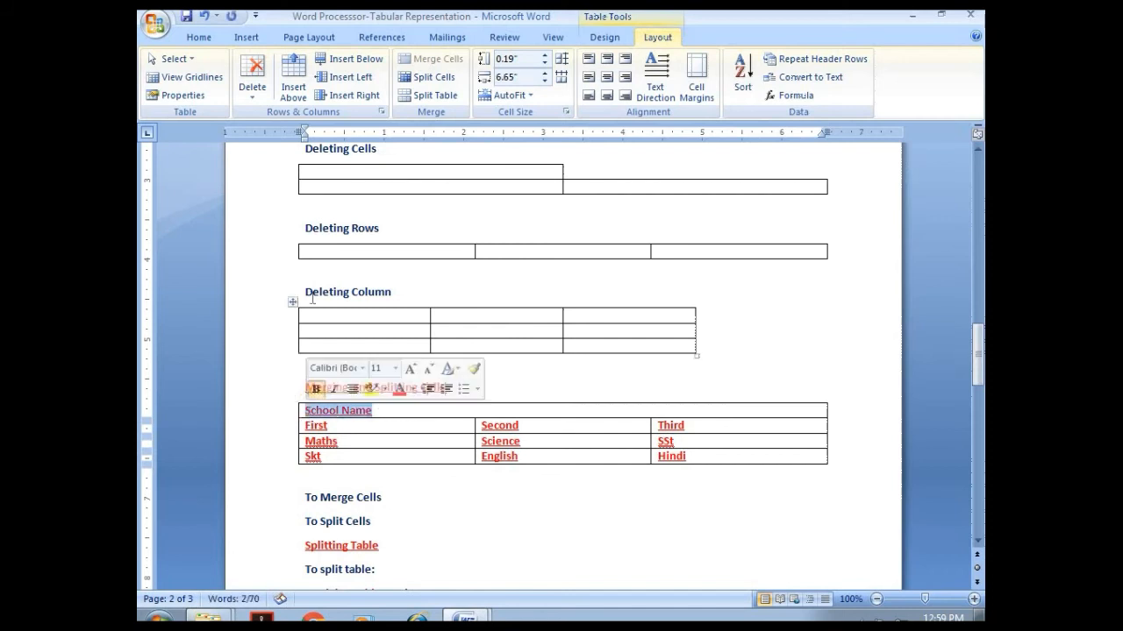
pyautogui.click(606, 77)
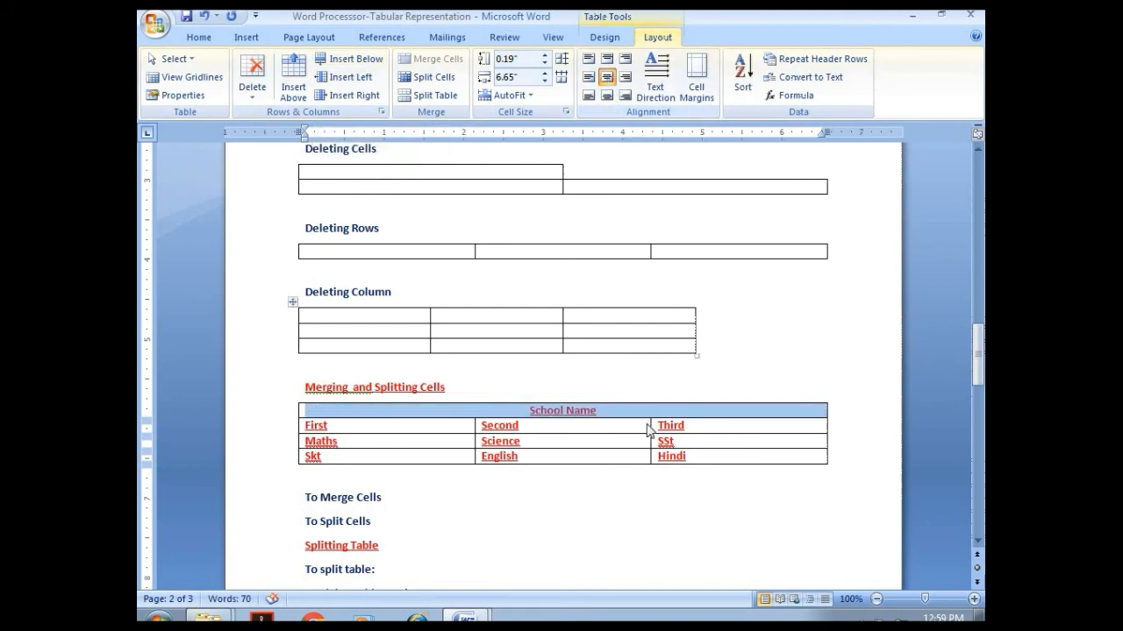
pyautogui.click(631, 489)
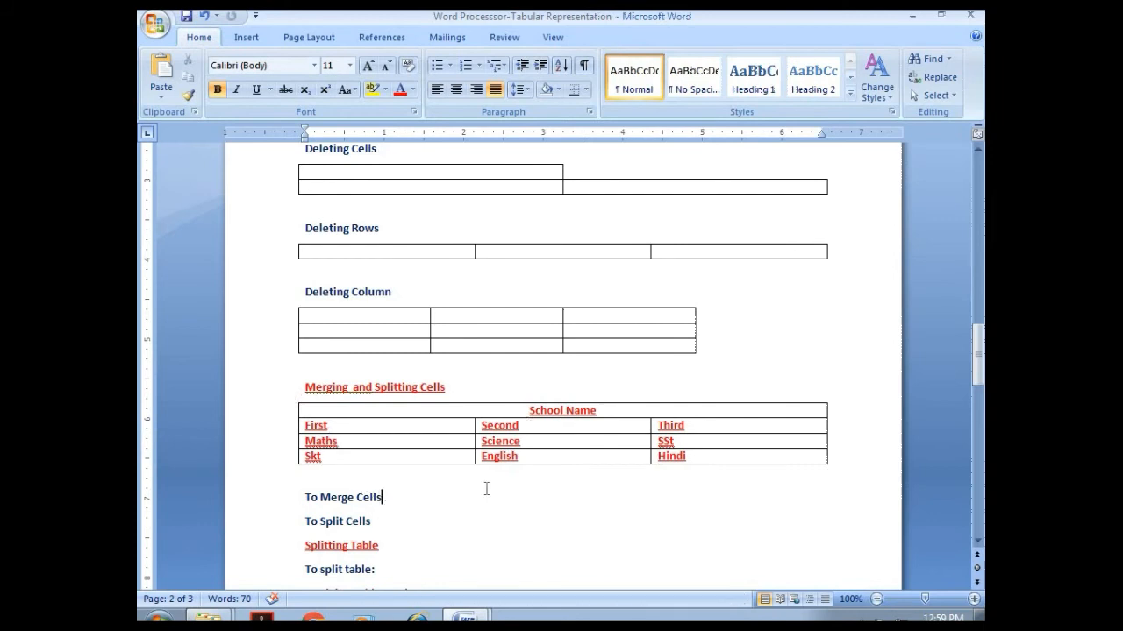
# Split the Hindi cell into two columns and one row, and enter Biology in the new empty cell.
pyautogui.rightClick(696, 456)
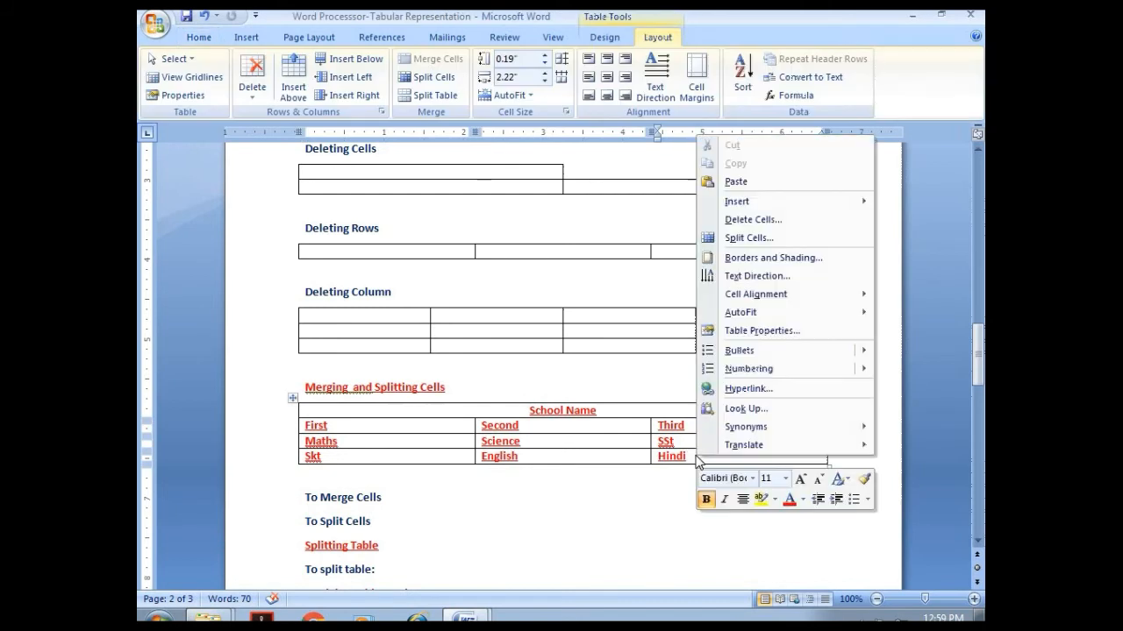
pyautogui.click(438, 79)
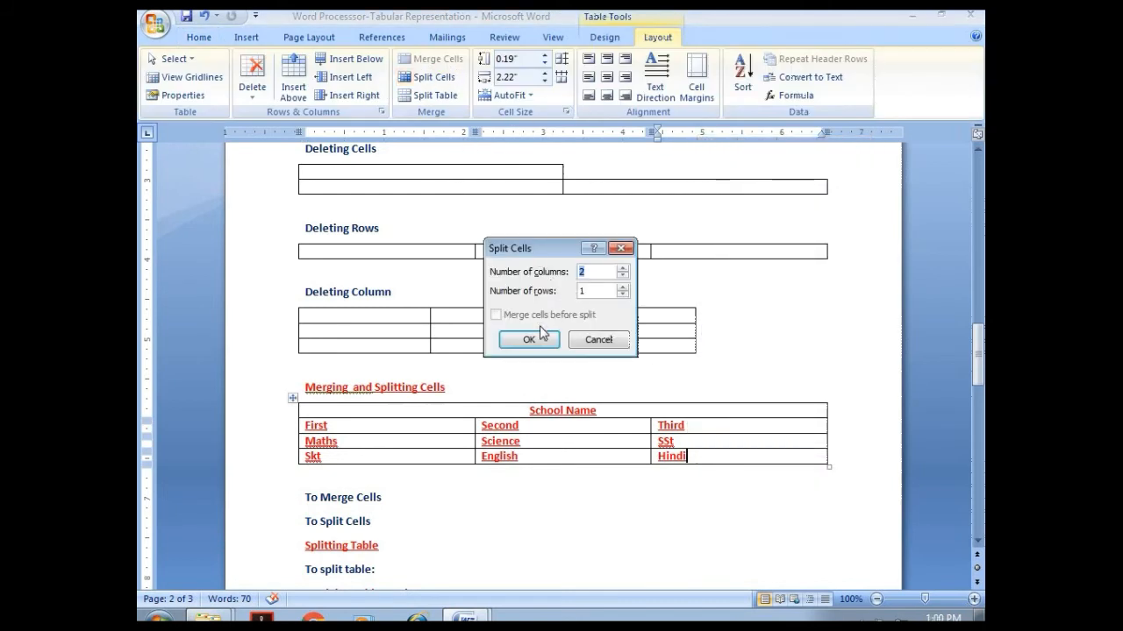
pyautogui.click(530, 340)
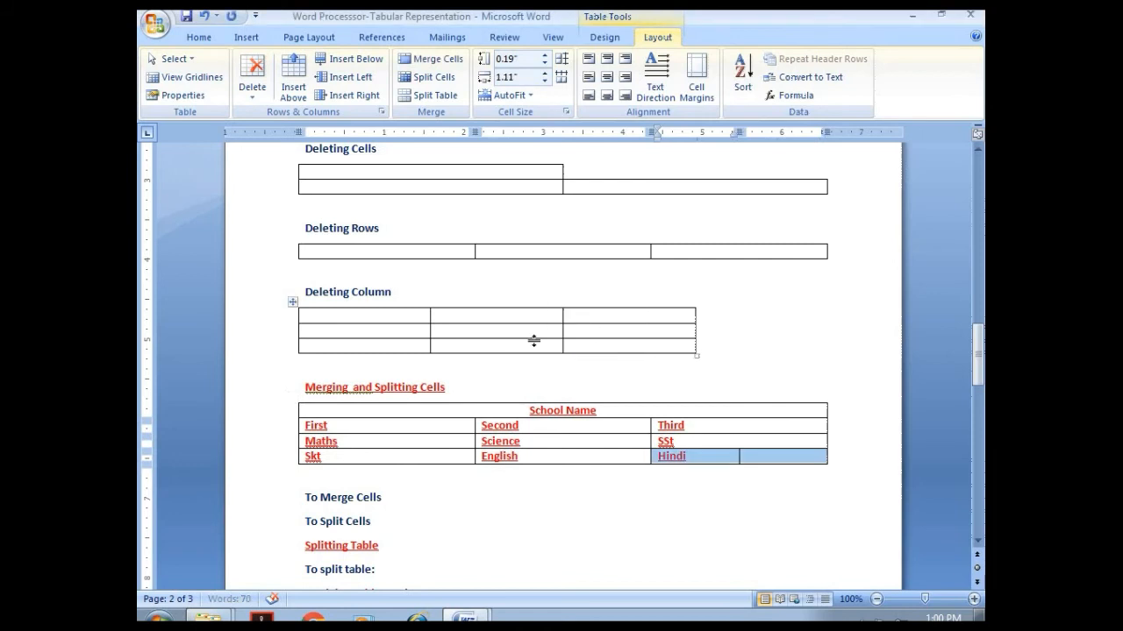
pyautogui.click(760, 454)
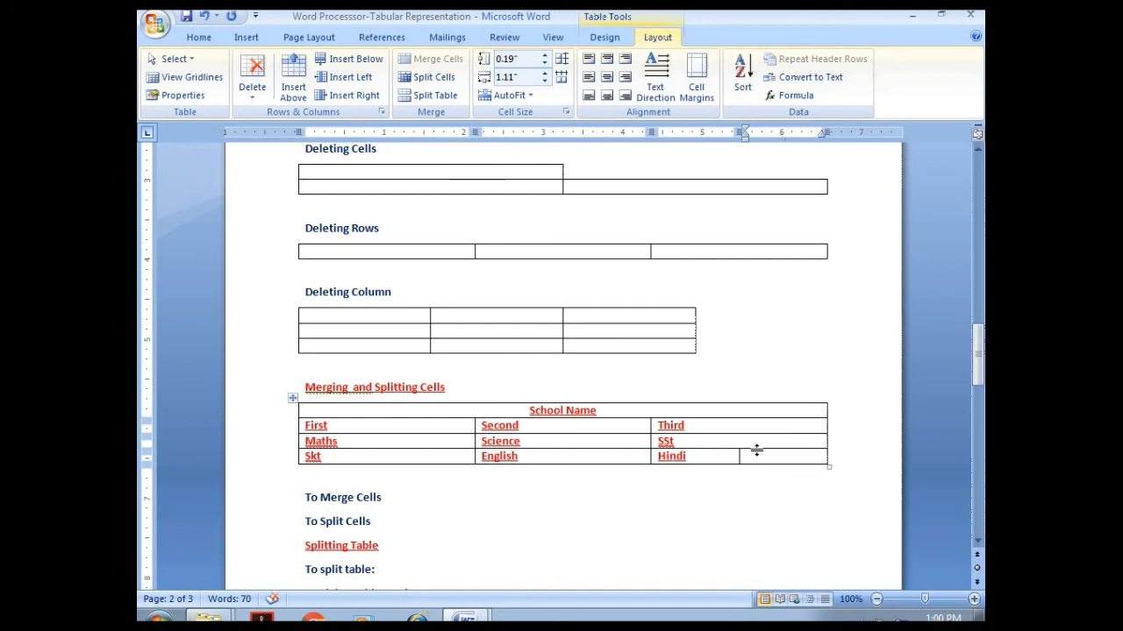
pyautogui.write('Biology')
# Copy the whole School Name table and paste it on a new line below the "To Merge Cells" subheading.
pyautogui.click(402, 496)
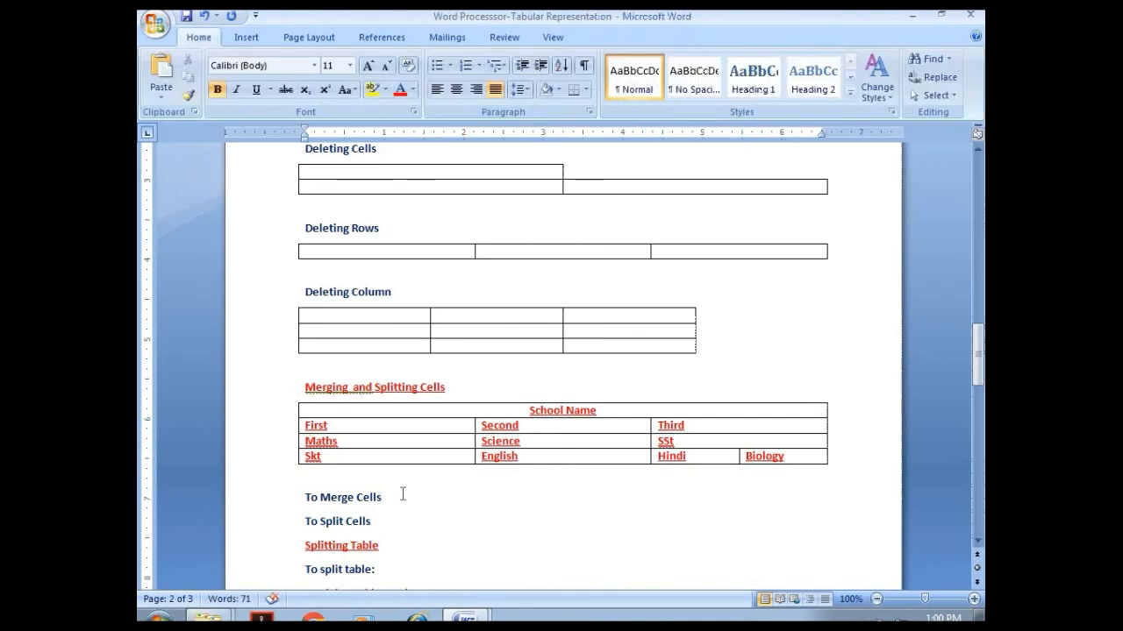
pyautogui.press('Return')
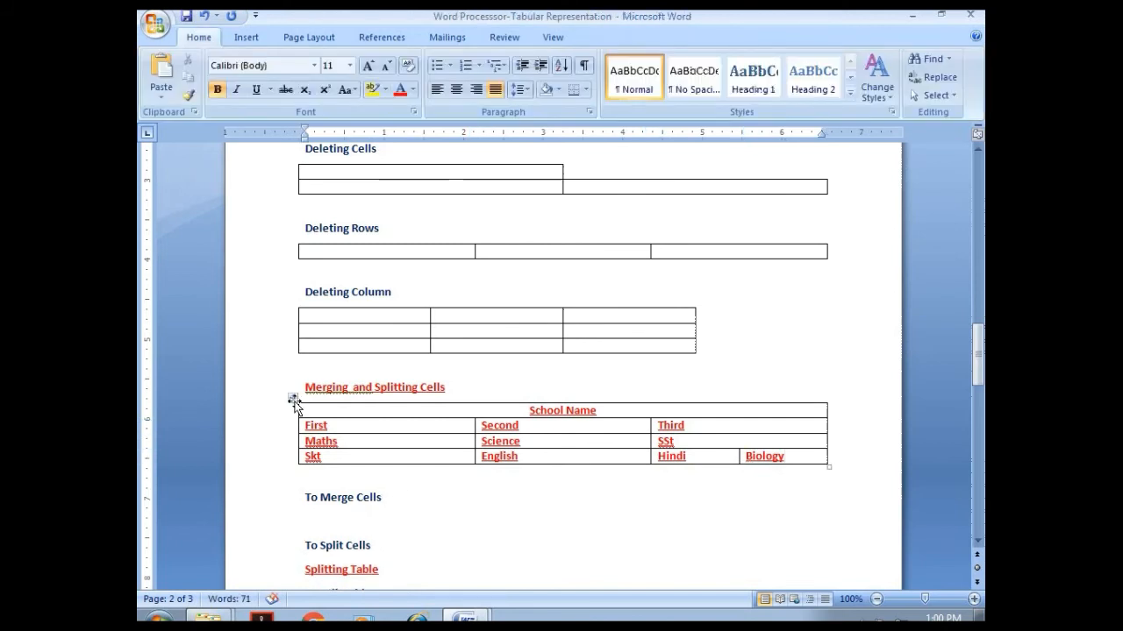
pyautogui.click(293, 400)
pyautogui.hotkey('ctrl', 'c')
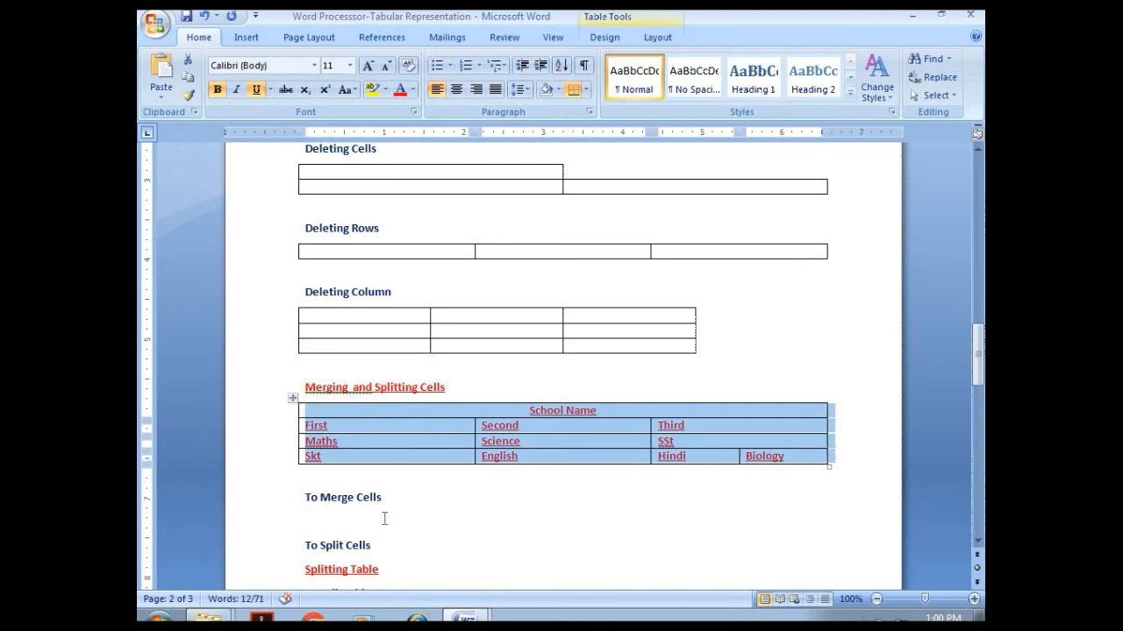
pyautogui.click(392, 500)
pyautogui.press('Return')
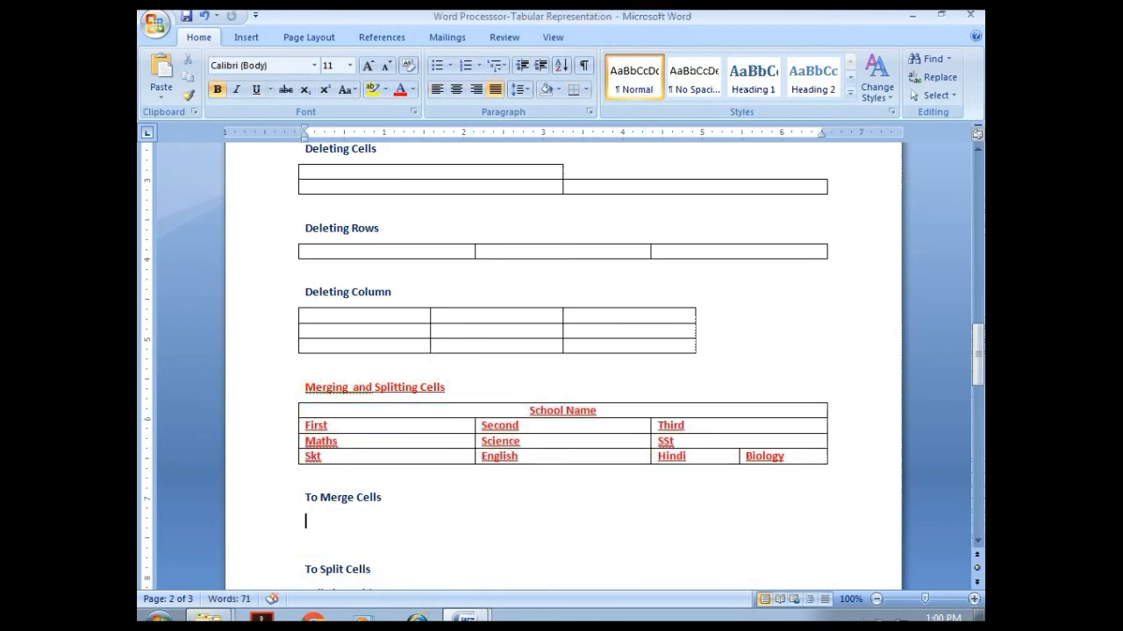
pyautogui.hotkey('ctrl', 'v')
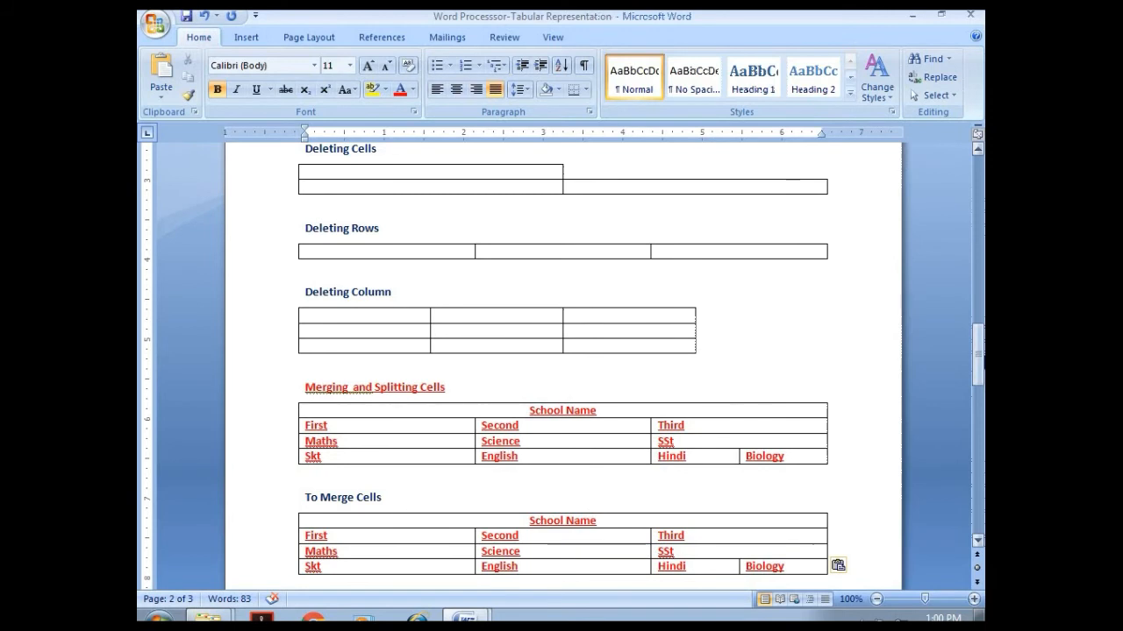
# Paste another copy of the table below the "To Split Cells" subheading and insert a page break before that subheading.
pyautogui.moveTo(978, 360); pyautogui.dragTo(979, 379)
pyautogui.click(379, 446)
pyautogui.hotkey('ctrl', 'v')
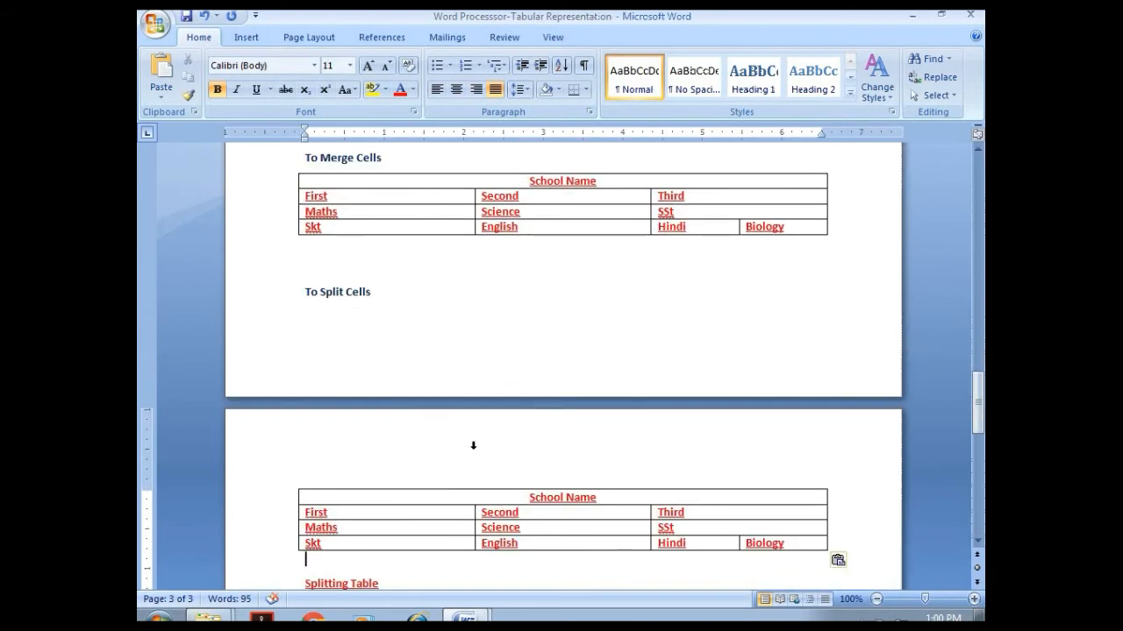
pyautogui.click(305, 292)
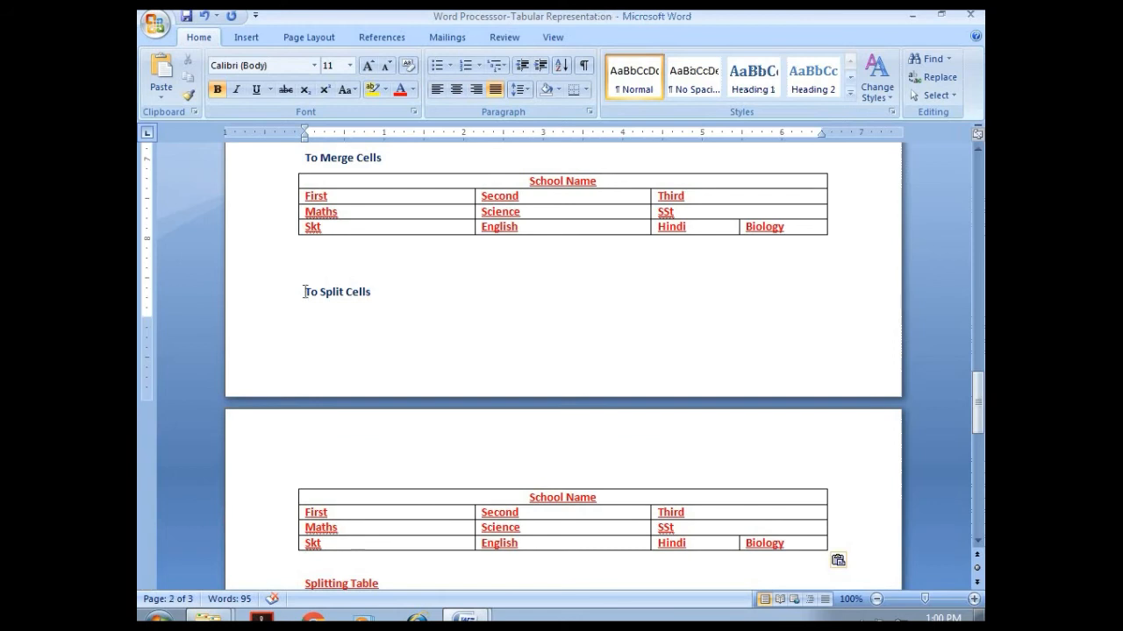
pyautogui.hotkey('ctrl', 'Return')
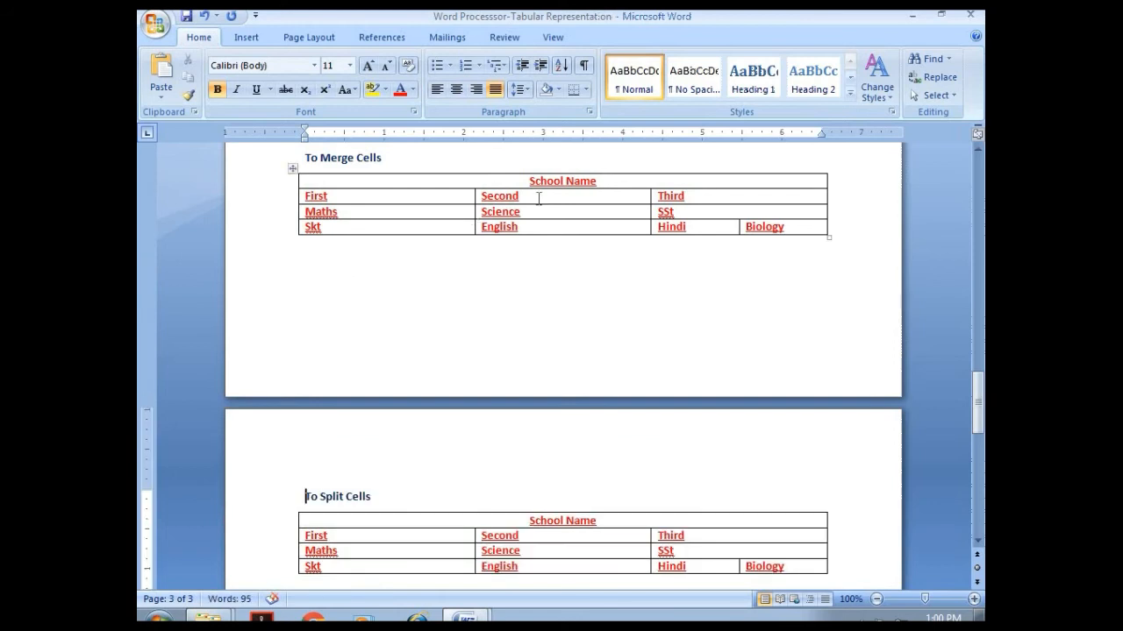
# Merge the Hindi and Biology cells in the table under "To Merge Cells".
pyautogui.click(539, 198)
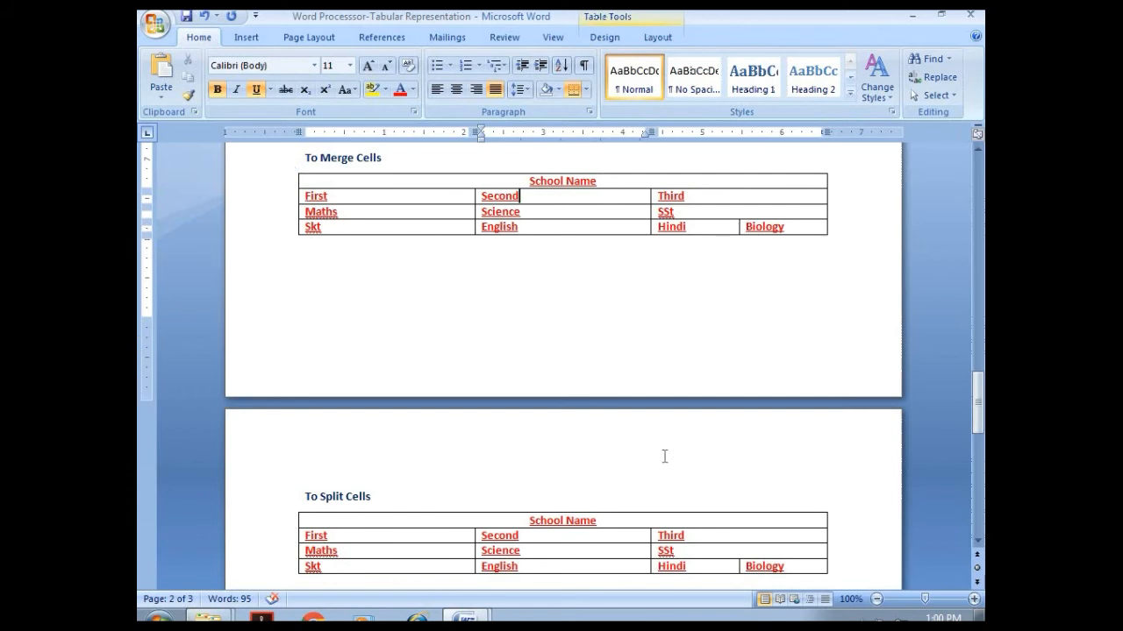
pyautogui.moveTo(749, 224); pyautogui.dragTo(753, 227)
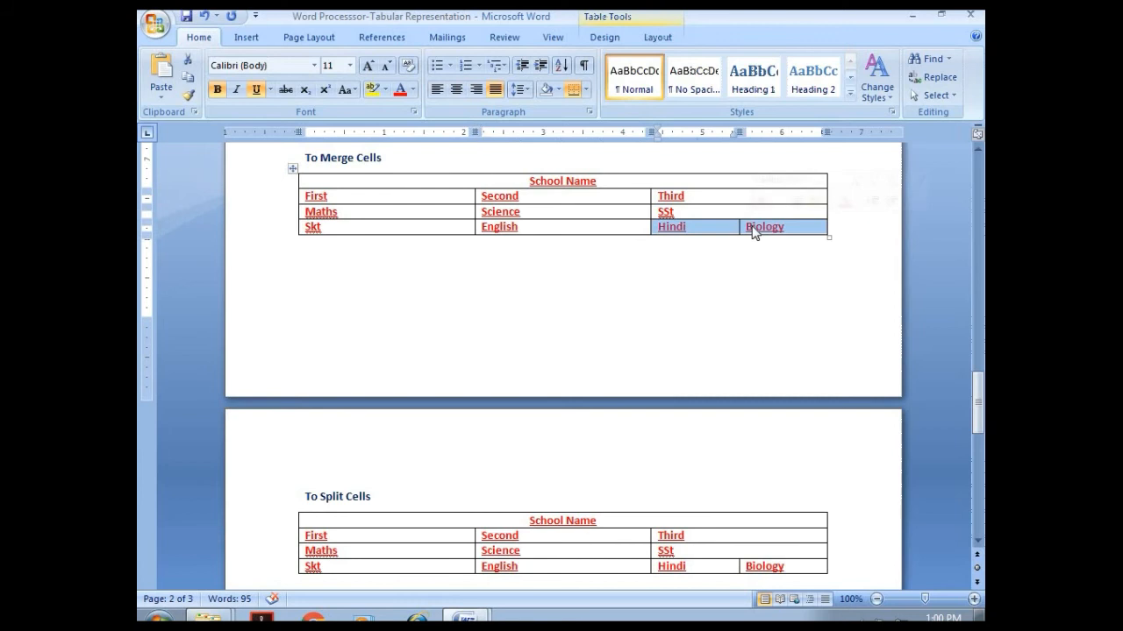
pyautogui.click(658, 37)
pyautogui.click(444, 62)
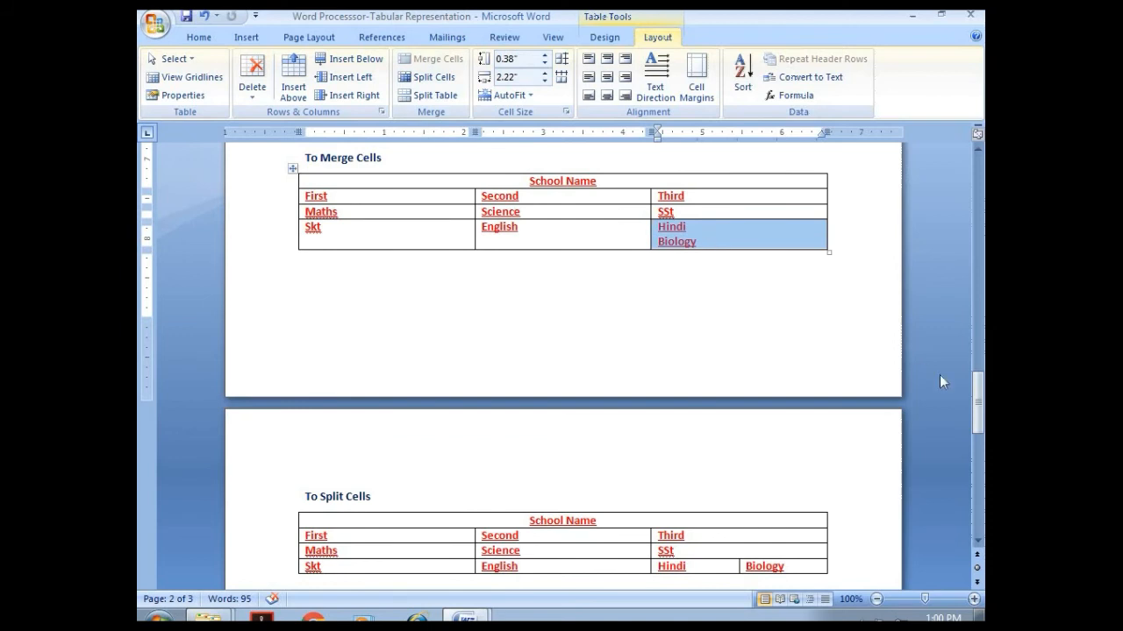
# Split the SSt cell in the table under "To Split Cells" into three columns and one row.
pyautogui.moveTo(978, 409); pyautogui.dragTo(981, 430)
pyautogui.click(690, 451)
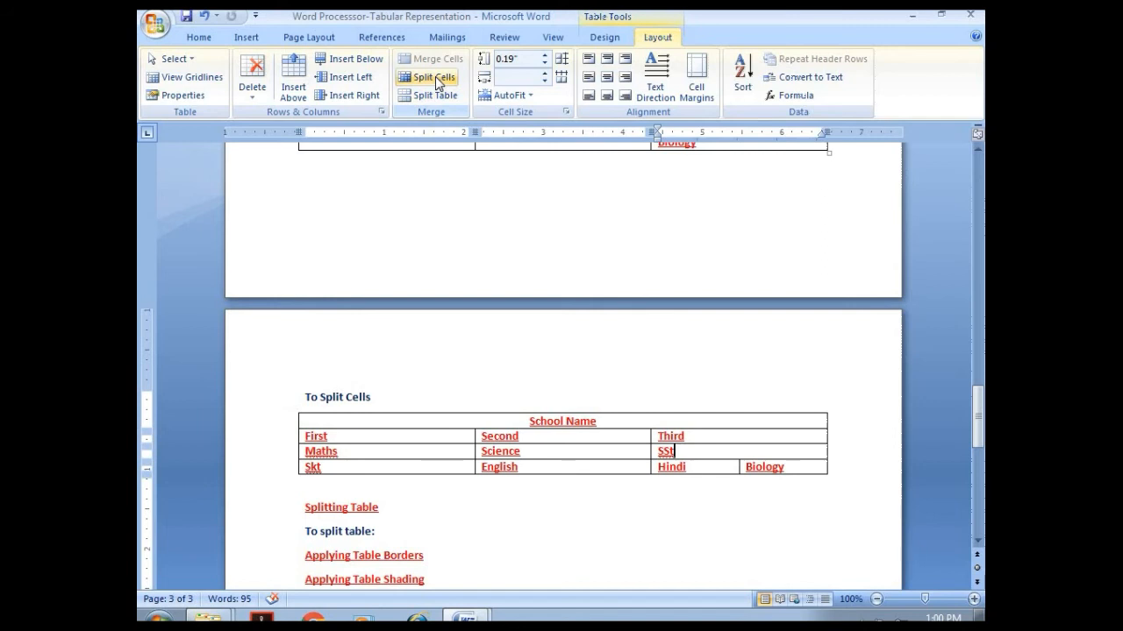
pyautogui.click(425, 77)
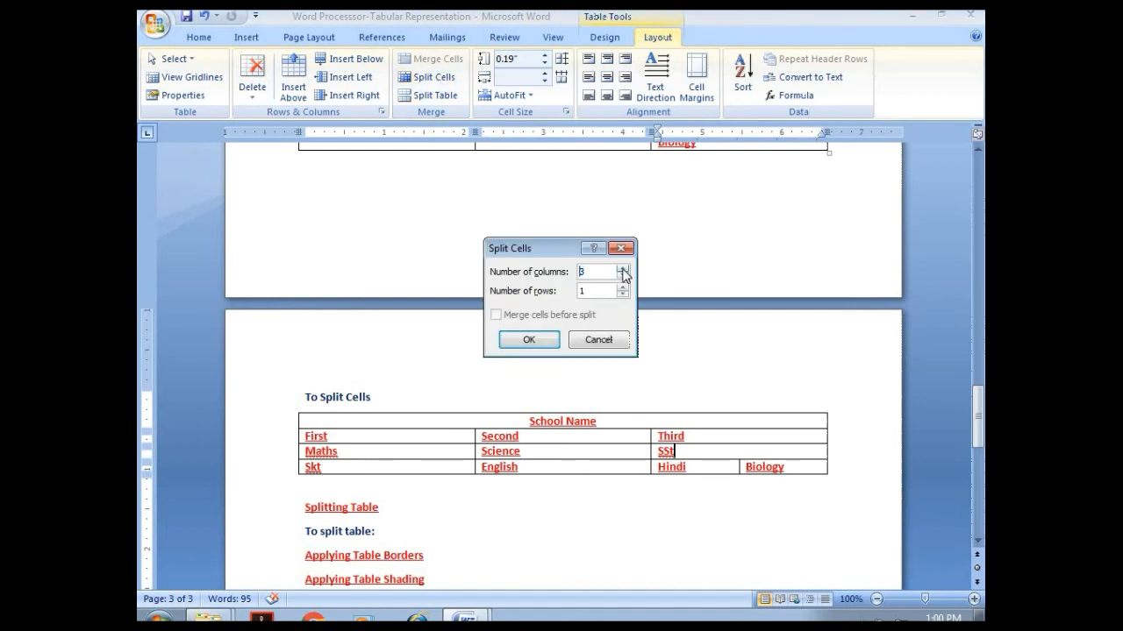
pyautogui.click(553, 339)
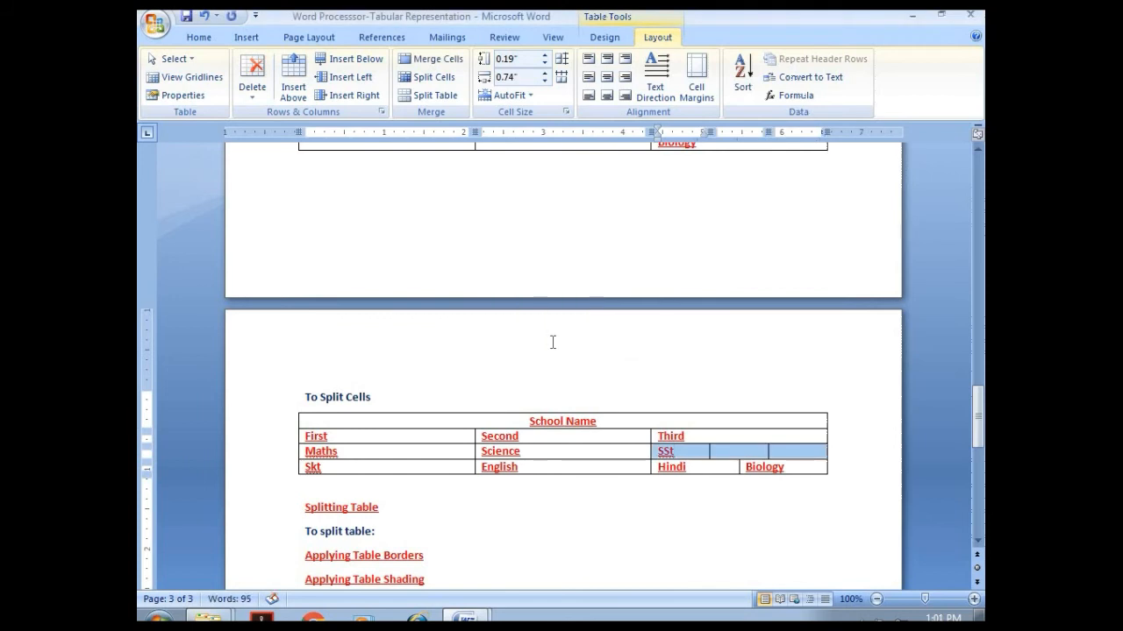
pyautogui.click(560, 525)
# Paste the copied School Name table on a new line below the "Splitting Table" heading.
pyautogui.click(409, 508)
pyautogui.press('Return')
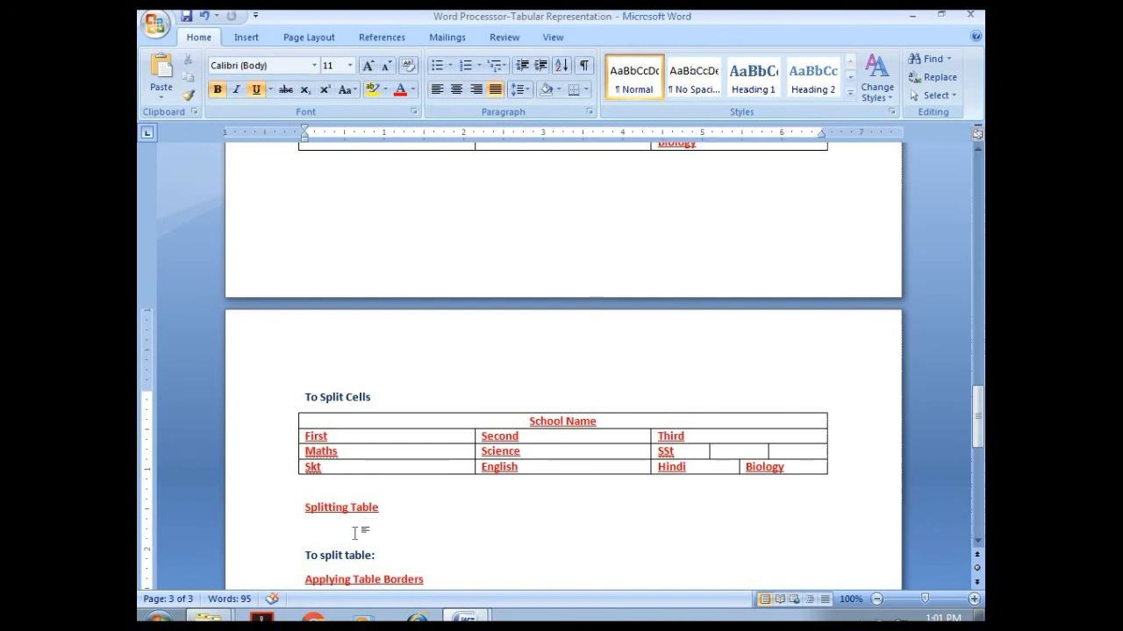
pyautogui.write('School Name First\tSecond\tThird Maths\tScience\tSSt Skt\tEnglish\tHindi\tBiology')
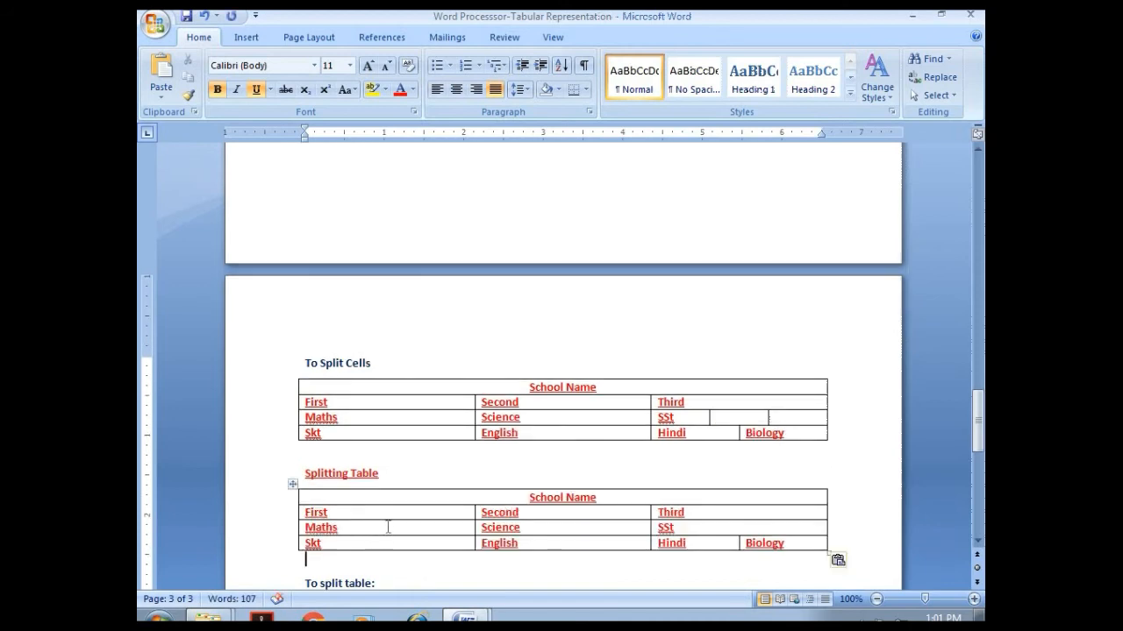
# Split the table under "Splitting Table" in two so that the second part starts at the Maths row.
pyautogui.click(387, 527)
pyautogui.click(656, 41)
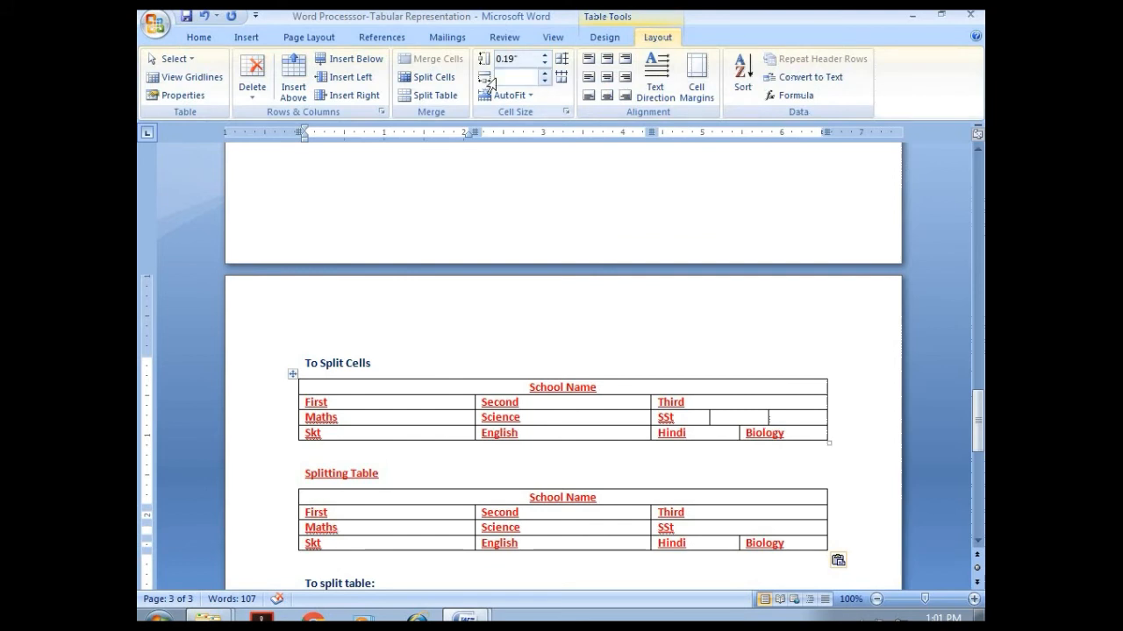
pyautogui.click(441, 98)
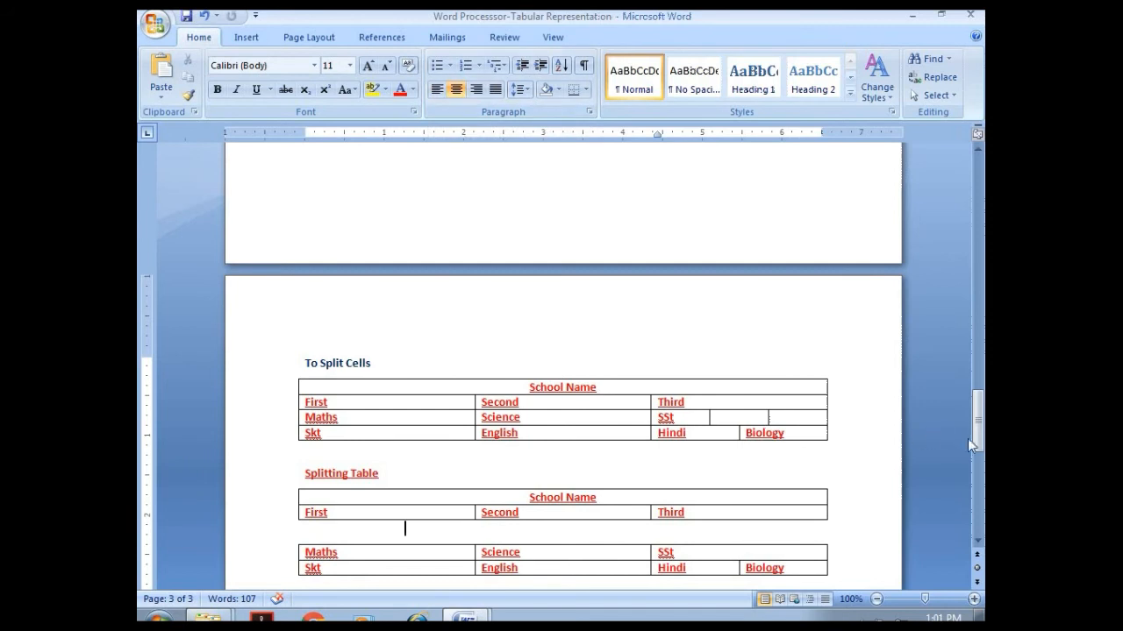
# Paste another copy of the School Name table on a new line below the "Applying Table Borders" heading.
pyautogui.moveTo(982, 432); pyautogui.dragTo(982, 468)
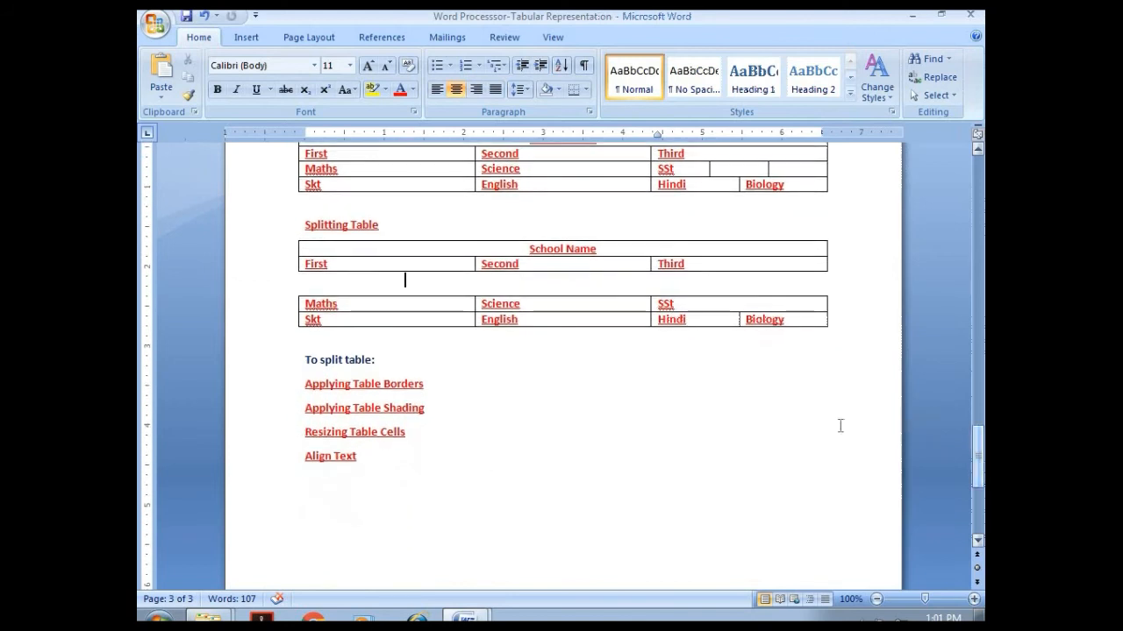
pyautogui.click(384, 359)
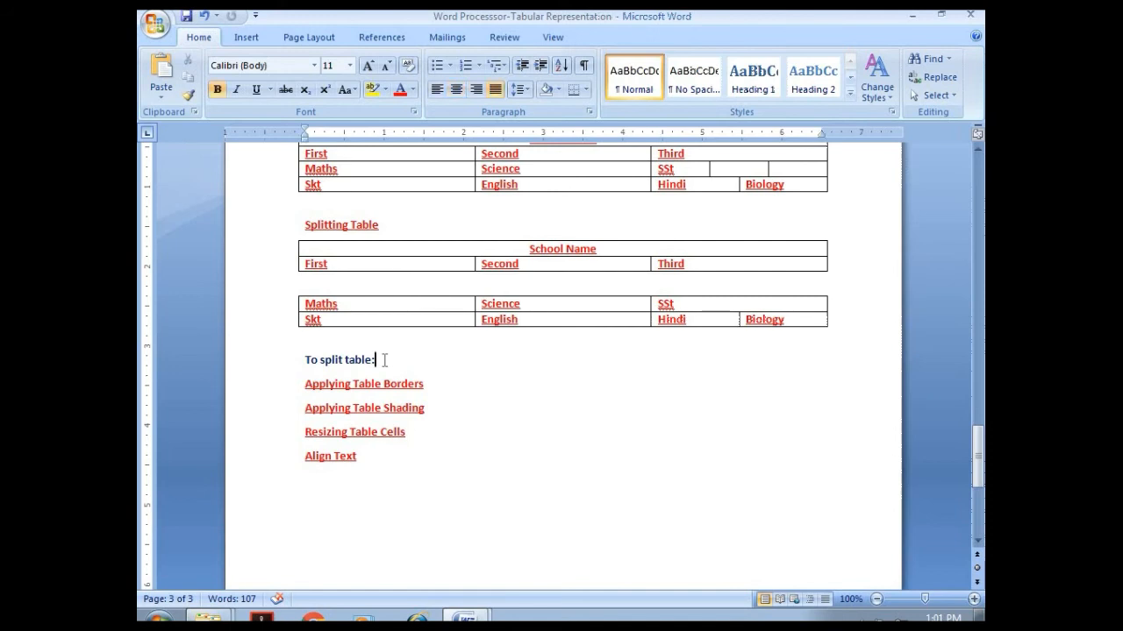
pyautogui.click(434, 384)
pyautogui.press('Return')
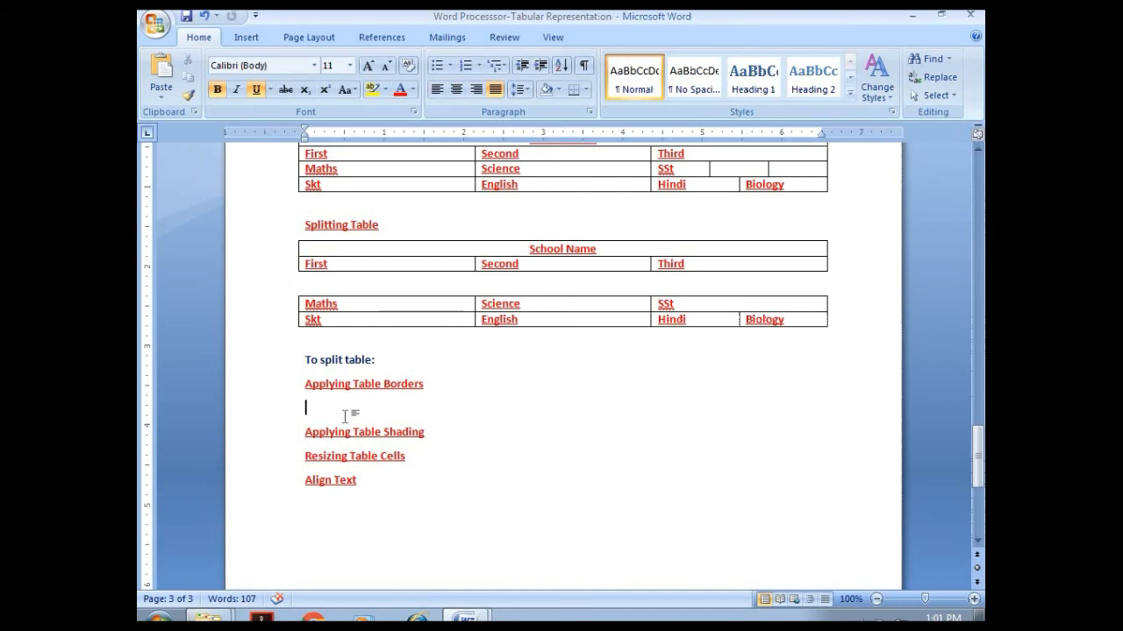
pyautogui.write('School Name First\tSecond\tThird Maths\tScience\tSSt Skt\tEnglish\tHindi\tBiology')
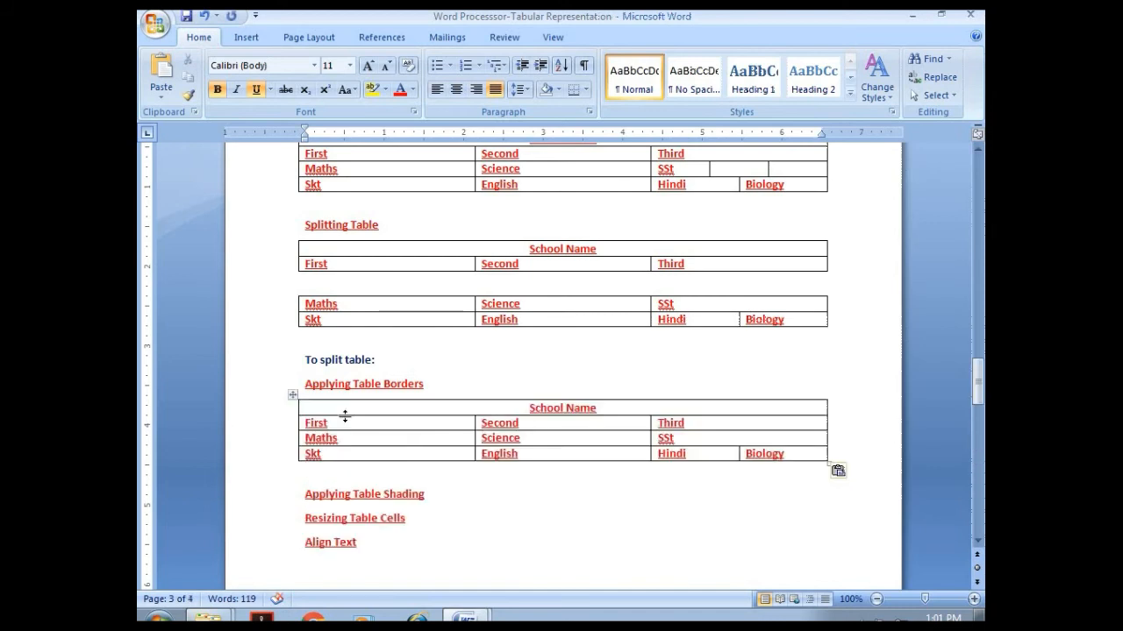
# Apply ½ pt triple-line borders in automatic color to all cells of the table under "Applying Table Borders" through its table properties.
pyautogui.click(293, 395)
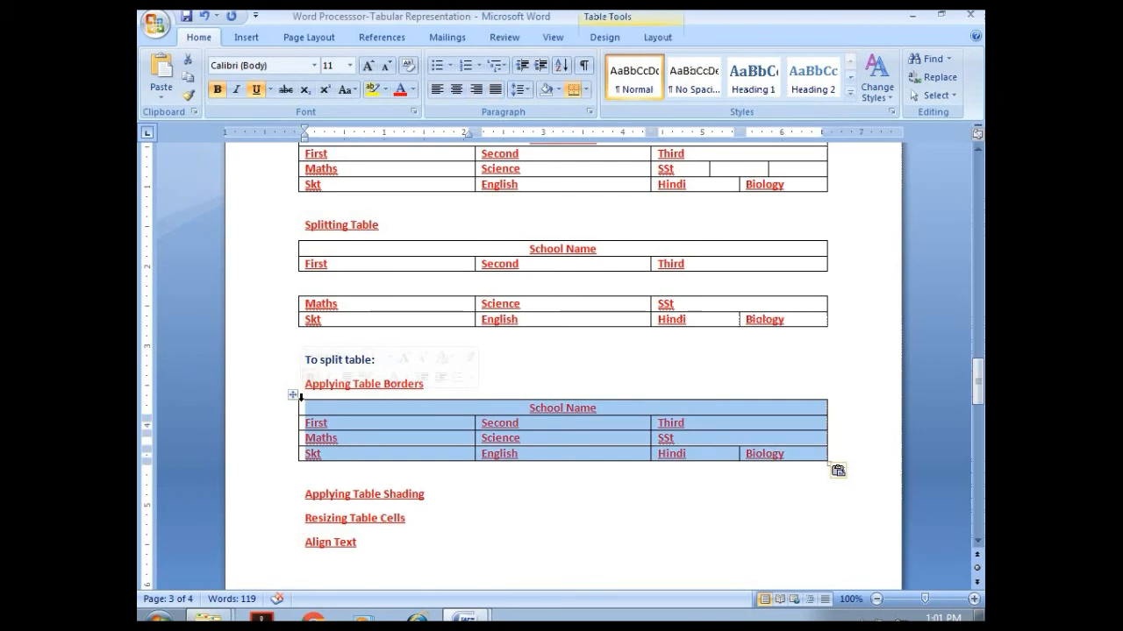
pyautogui.click(656, 41)
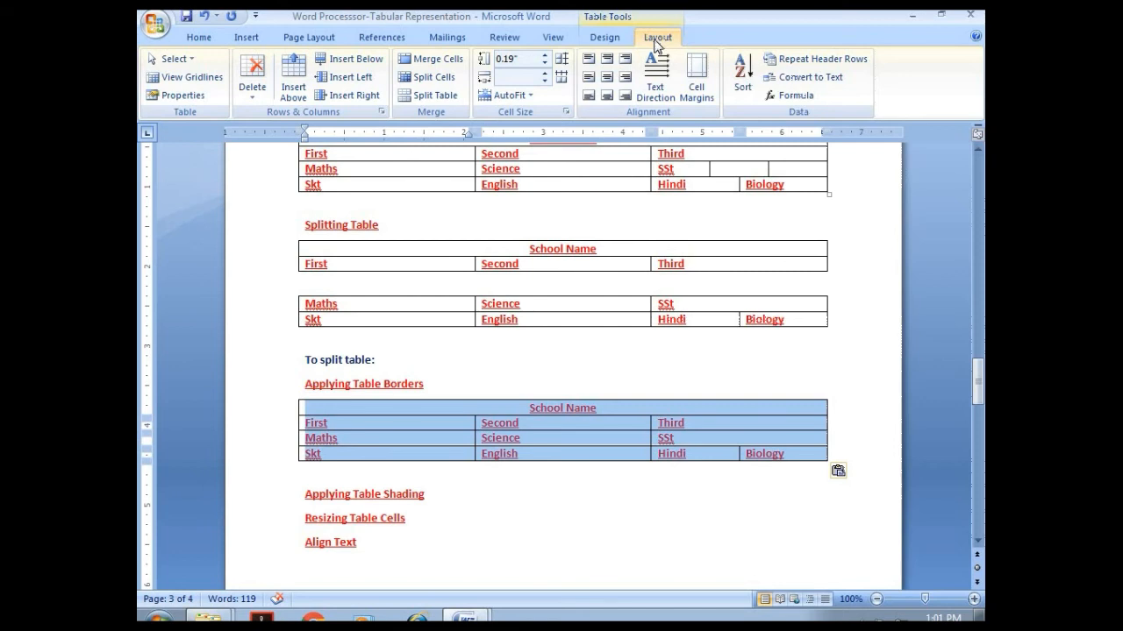
pyautogui.rightClick(425, 408)
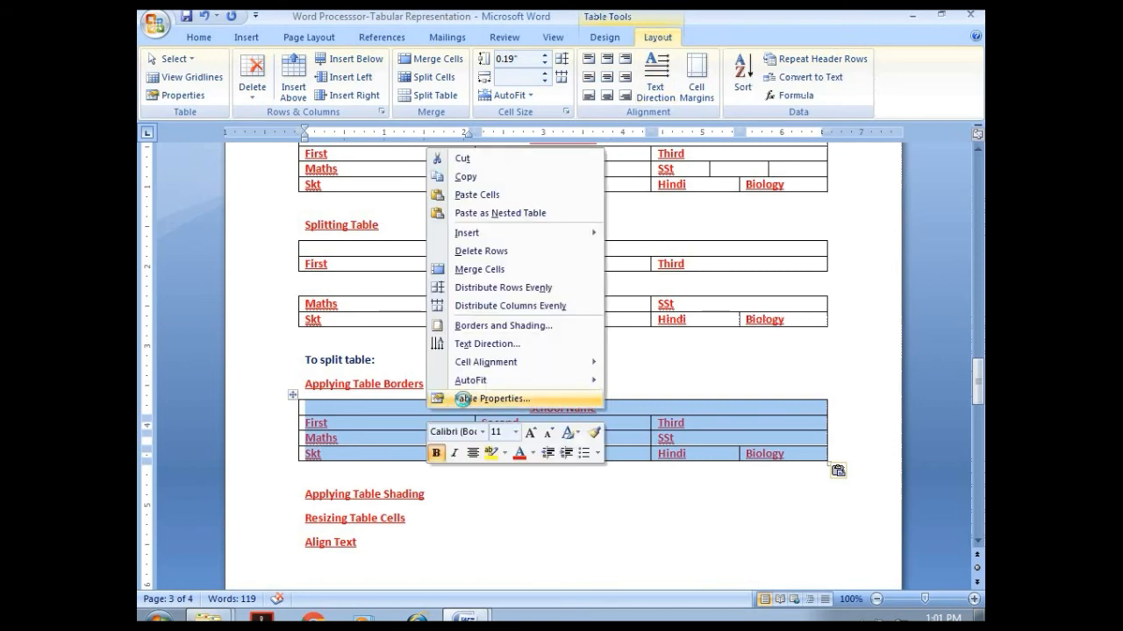
pyautogui.click(463, 397)
pyautogui.click(465, 155)
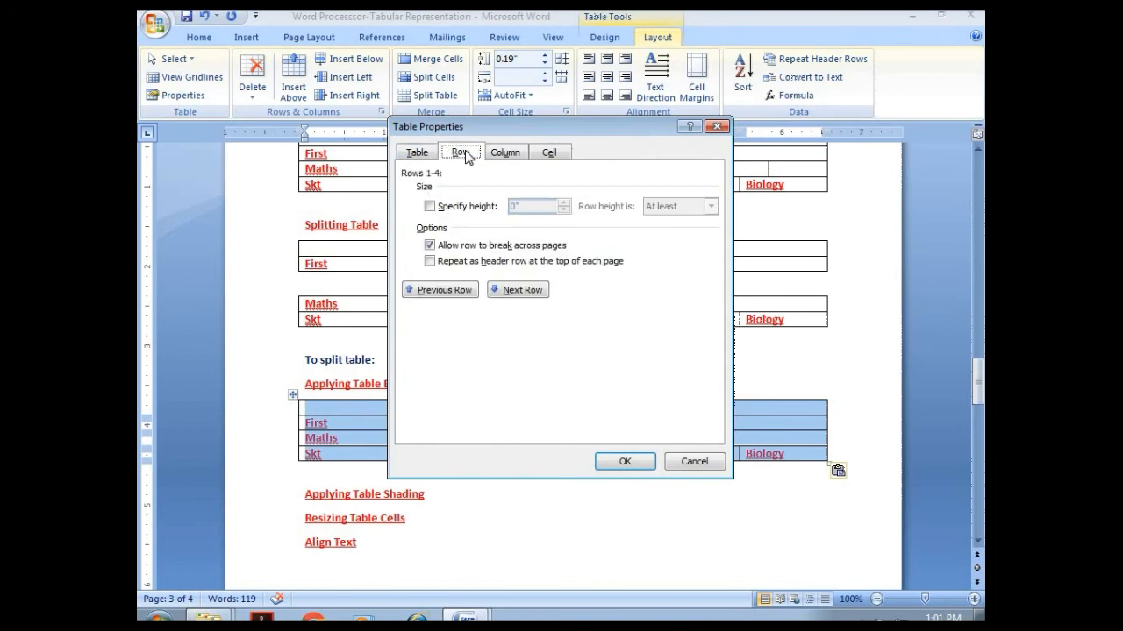
pyautogui.click(511, 156)
pyautogui.click(549, 156)
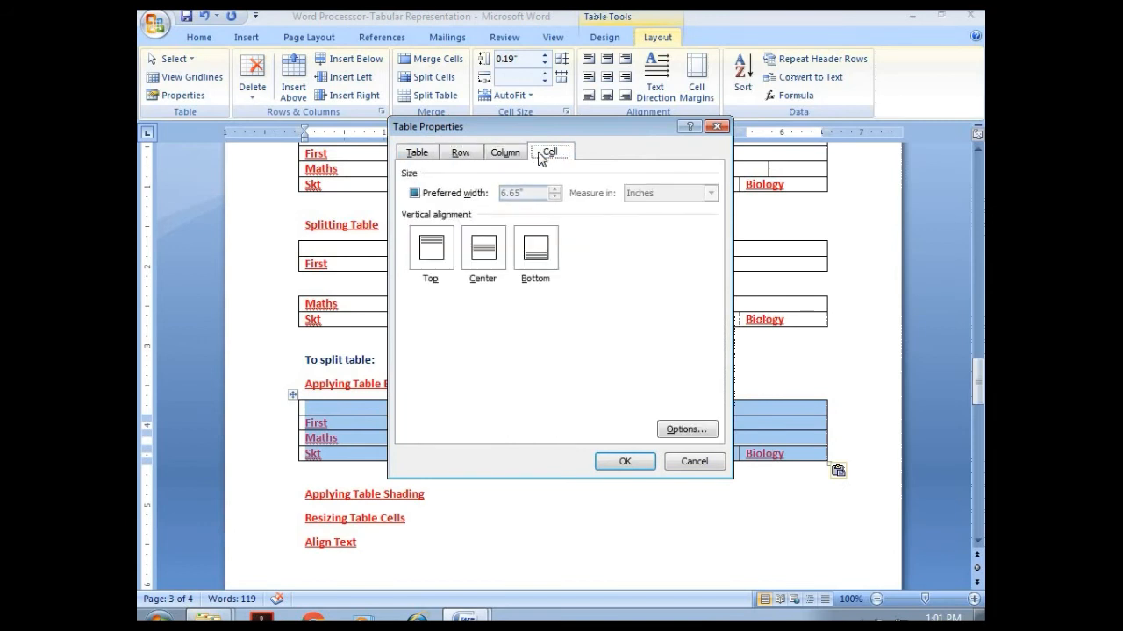
pyautogui.click(417, 154)
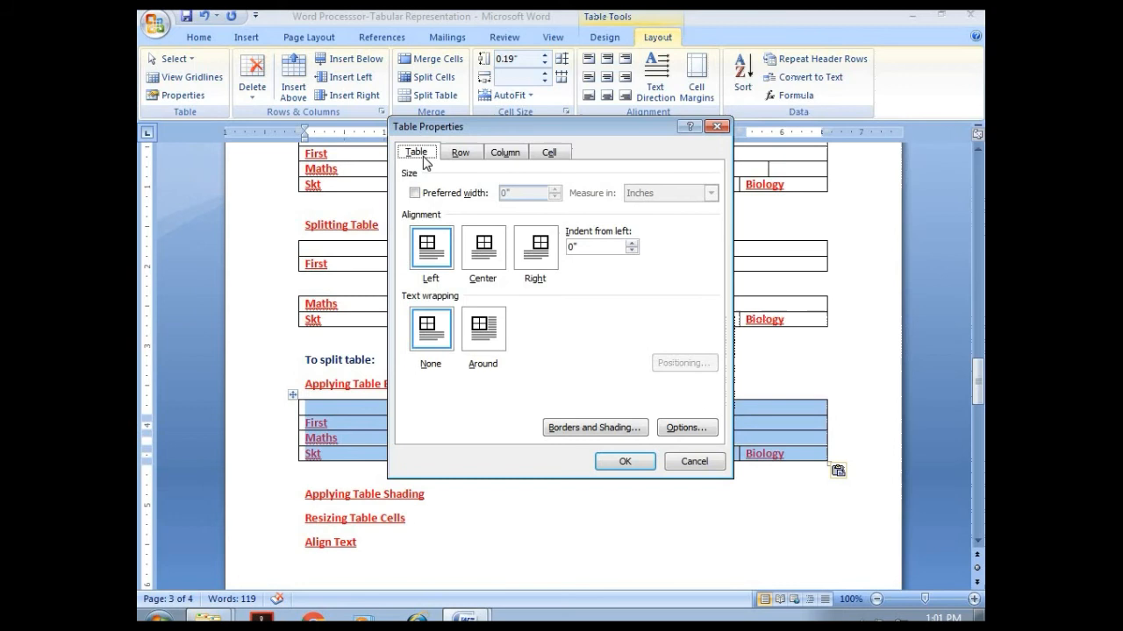
pyautogui.click(569, 432)
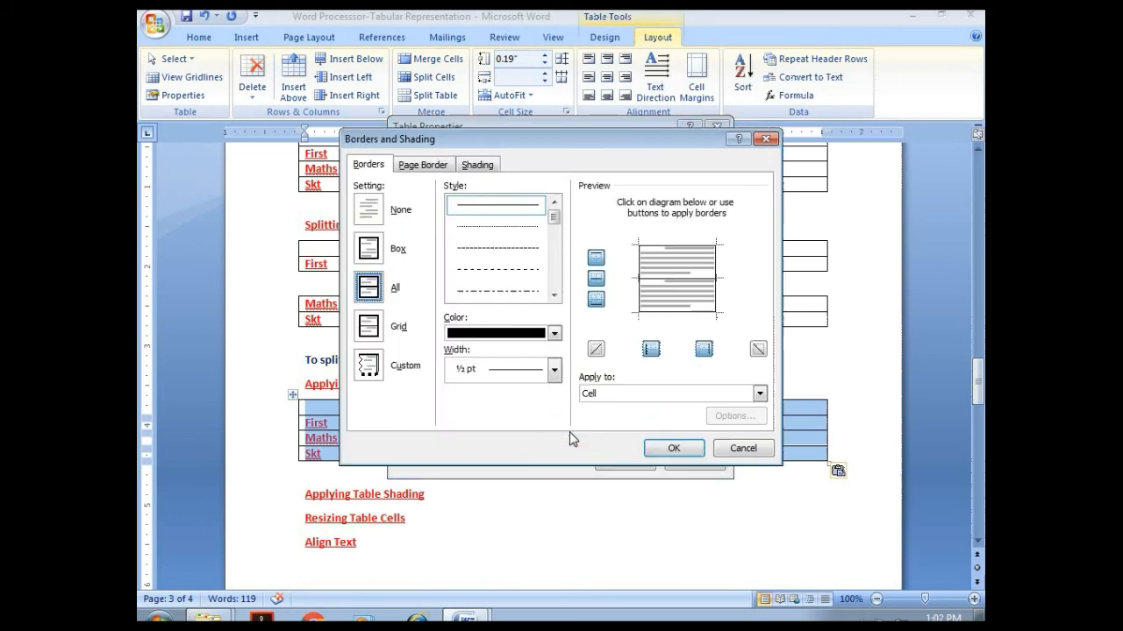
pyautogui.click(554, 334)
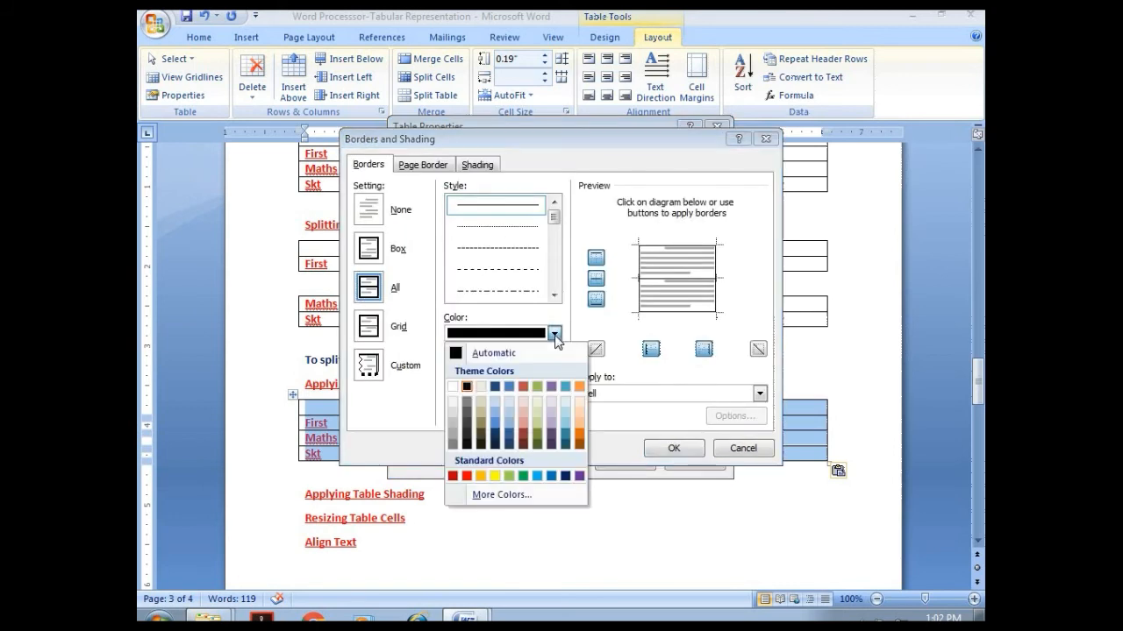
pyautogui.click(467, 476)
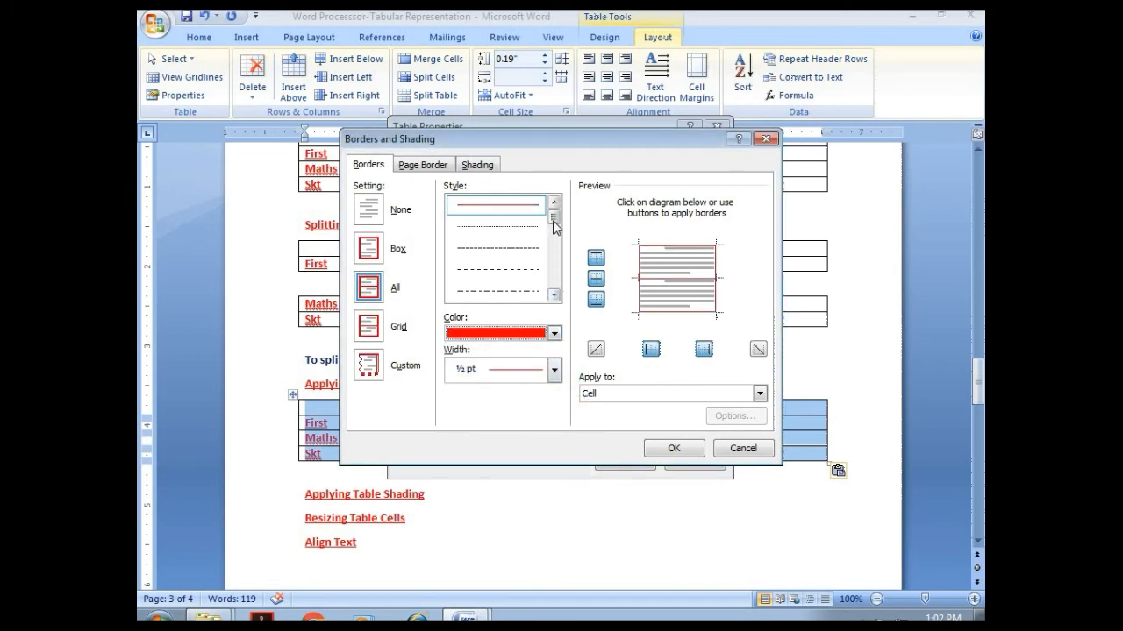
pyautogui.moveTo(553, 227); pyautogui.dragTo(554, 244)
pyautogui.click(496, 249)
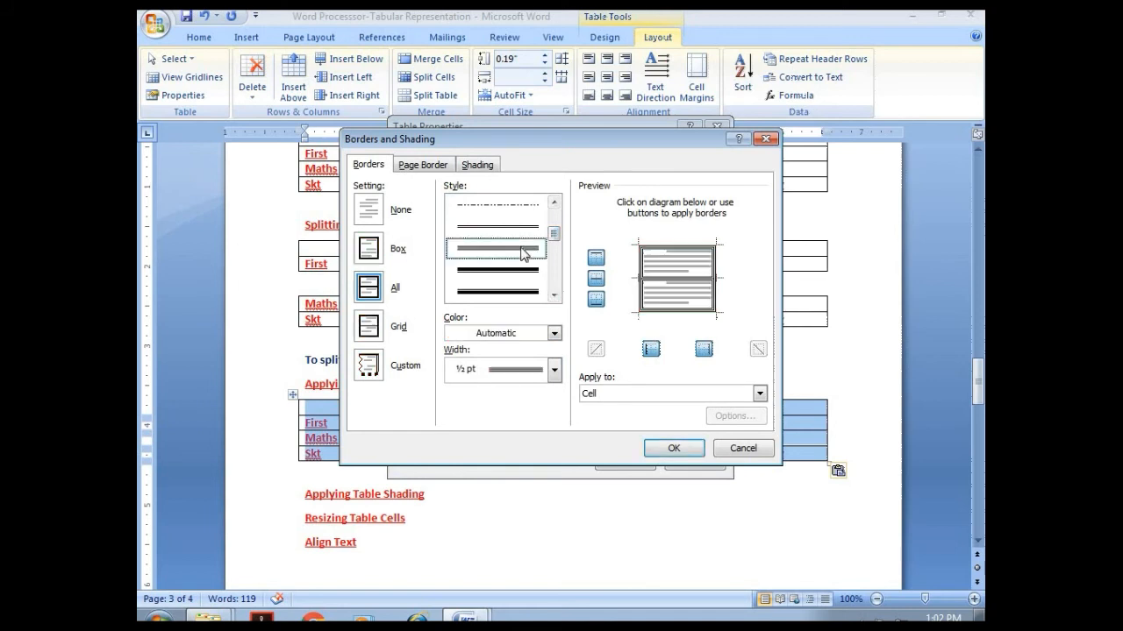
pyautogui.click(669, 449)
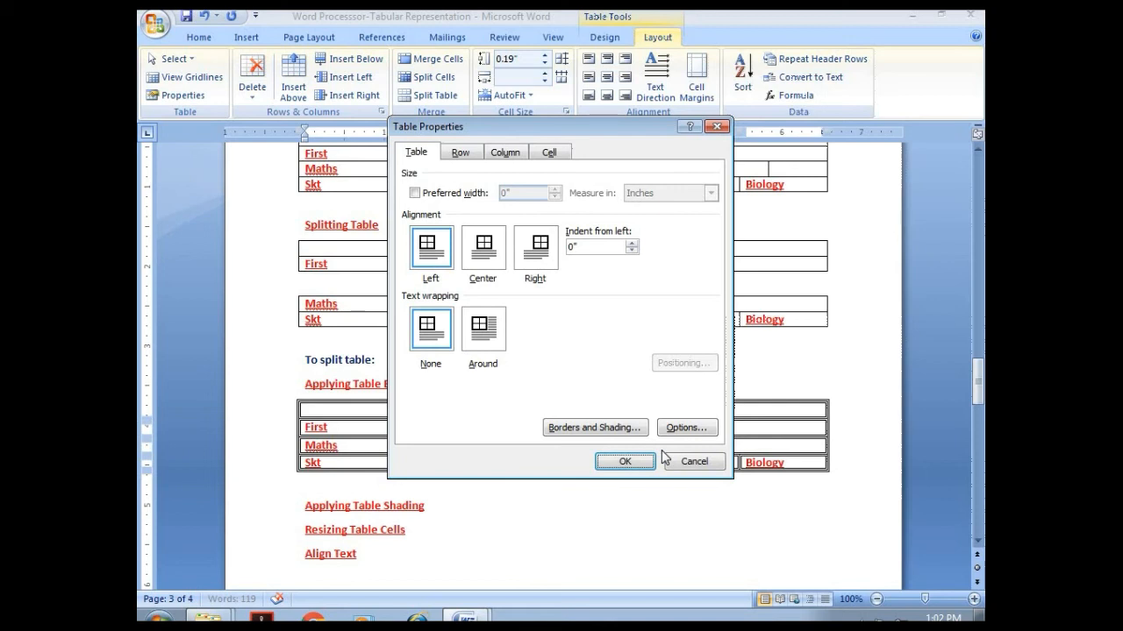
# Specify a row height of at least 2" for all four rows of the table under "Applying Table Borders".
pyautogui.click(463, 155)
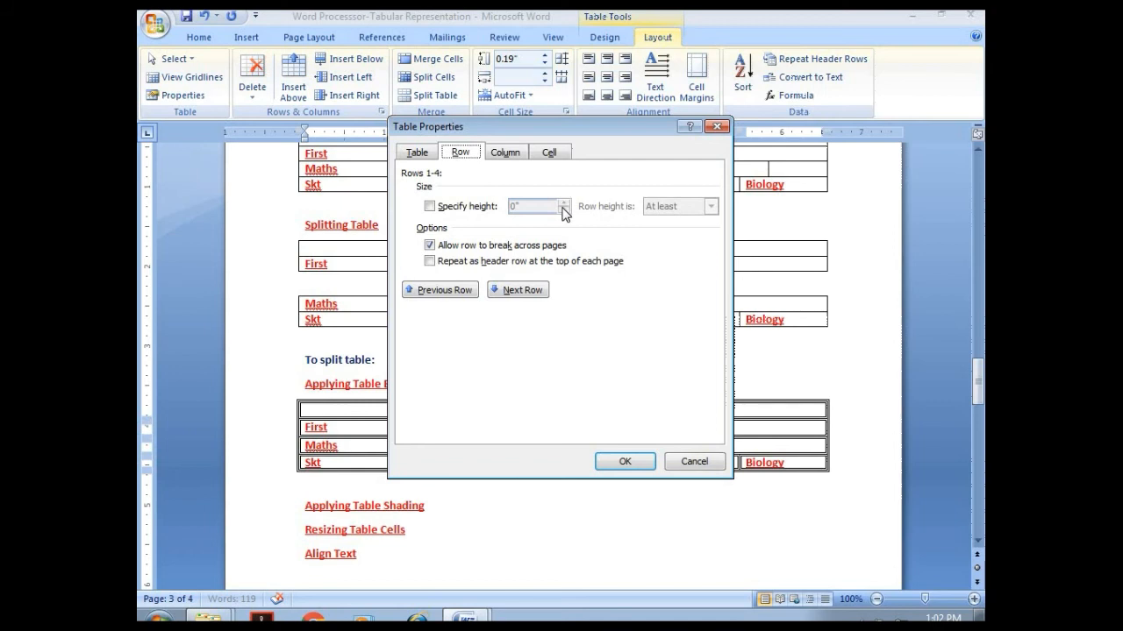
pyautogui.click(430, 207)
pyautogui.click(564, 203)
pyautogui.click(564, 203)
pyautogui.click(564, 204)
pyautogui.click(564, 204)
pyautogui.click(564, 204)
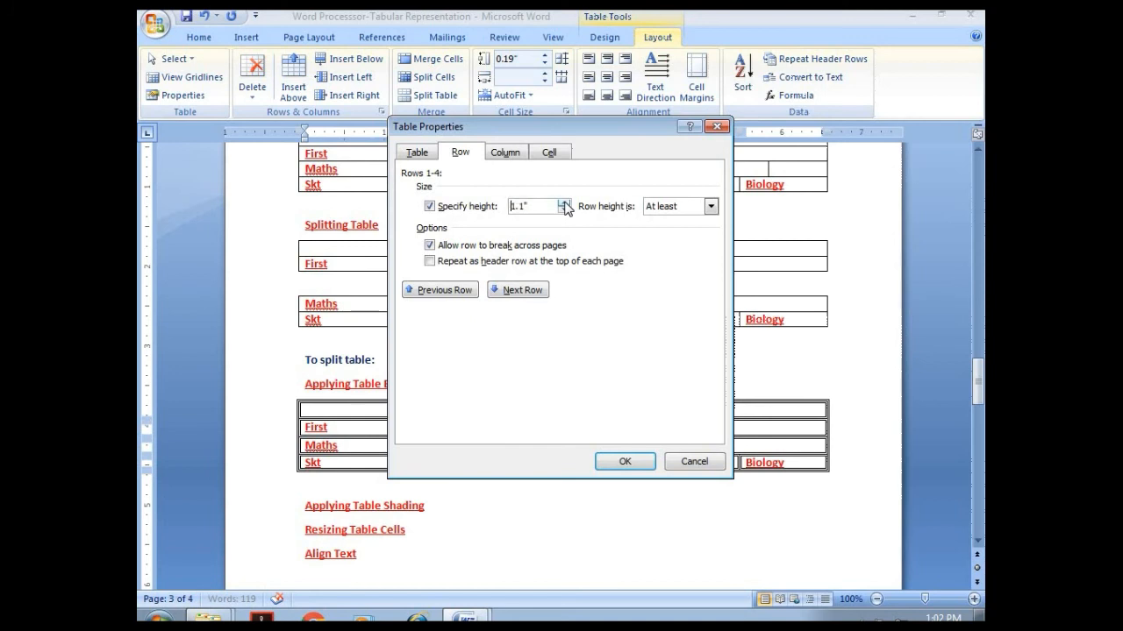
pyautogui.click(564, 203)
pyautogui.click(564, 204)
pyautogui.click(564, 203)
pyautogui.click(564, 204)
pyautogui.click(564, 211)
pyautogui.click(617, 460)
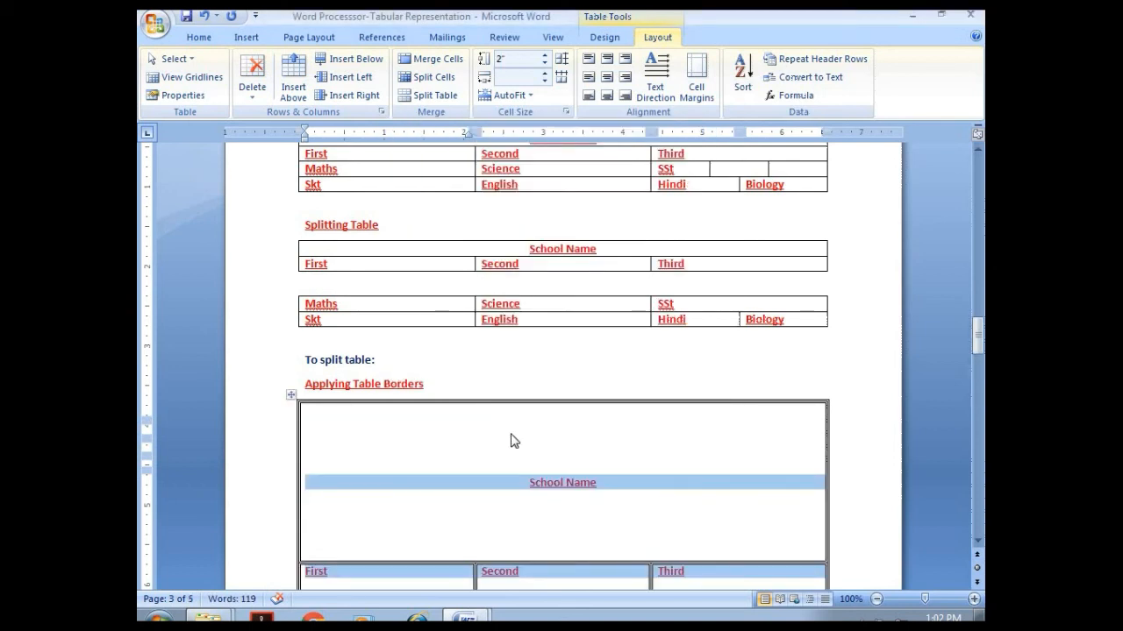
# Reopen the table properties and reduce the specified row height of the whole table under "Applying Table Borders".
pyautogui.rightClick(481, 436)
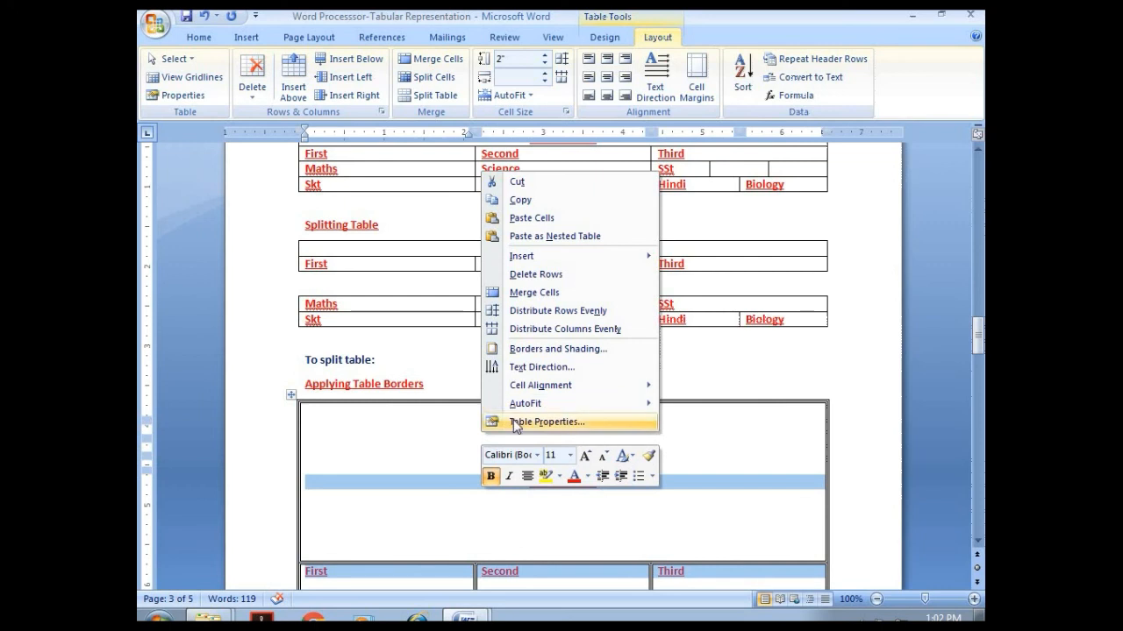
pyautogui.click(513, 421)
pyautogui.click(562, 211)
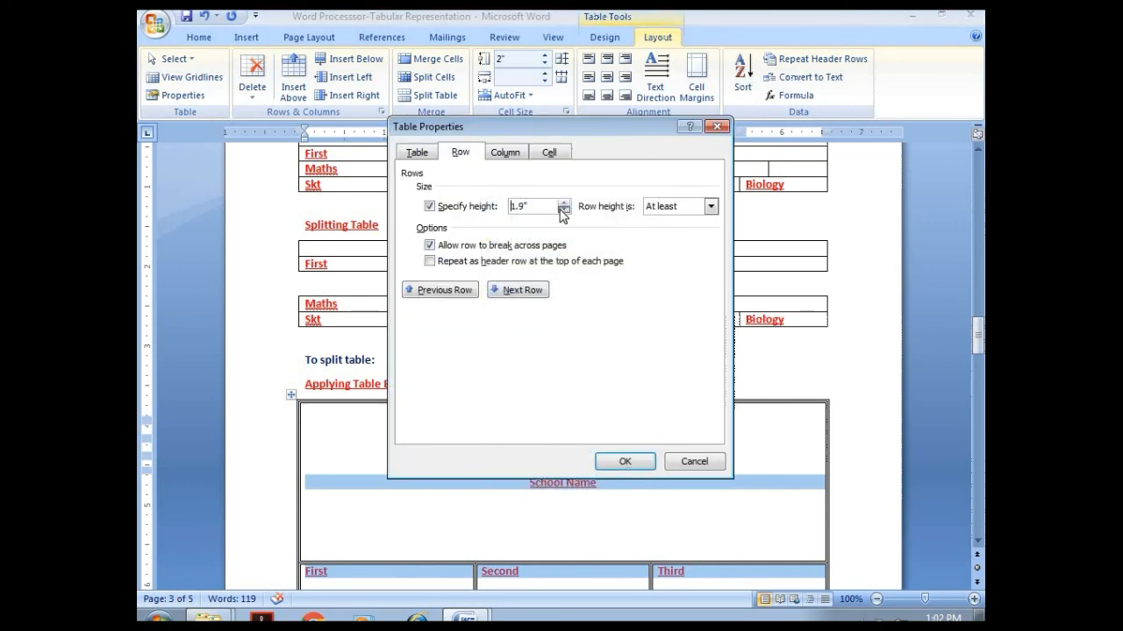
pyautogui.click(566, 203)
pyautogui.click(617, 461)
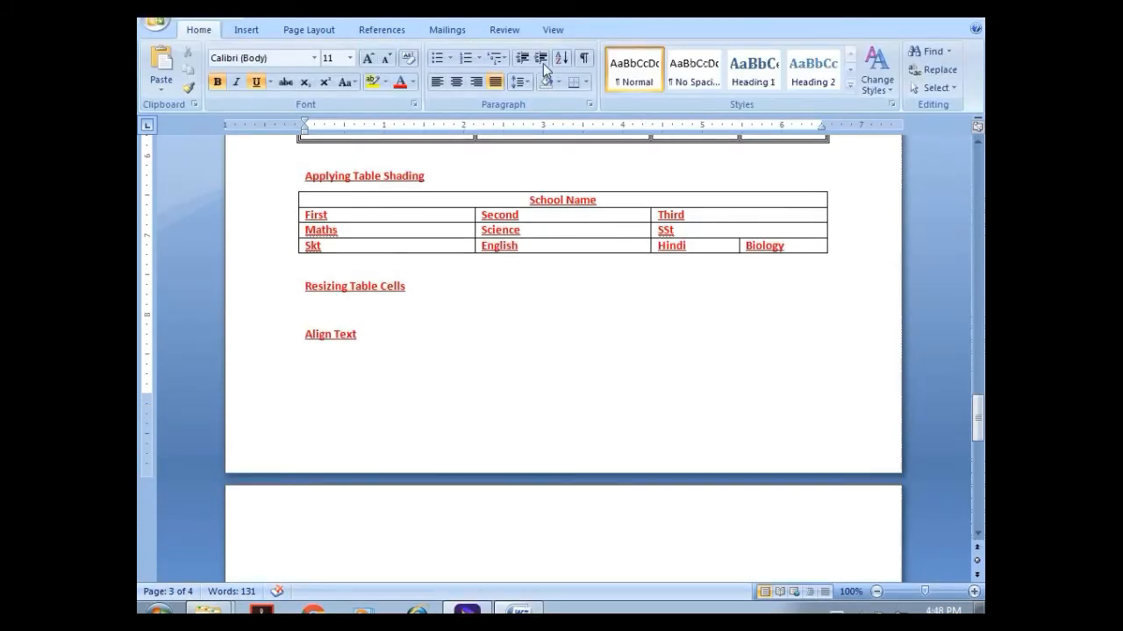
# Shade the whole table under "Applying Table Shading" yellow, and replace that with a custom light yellow-green shading.
pyautogui.click(293, 187)
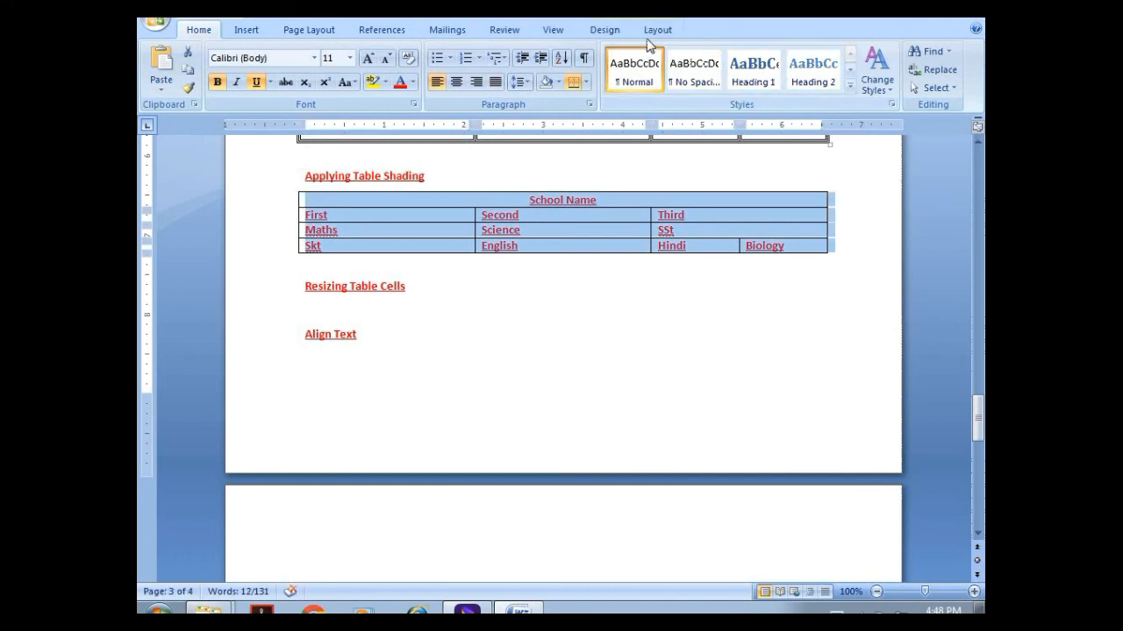
pyautogui.click(606, 32)
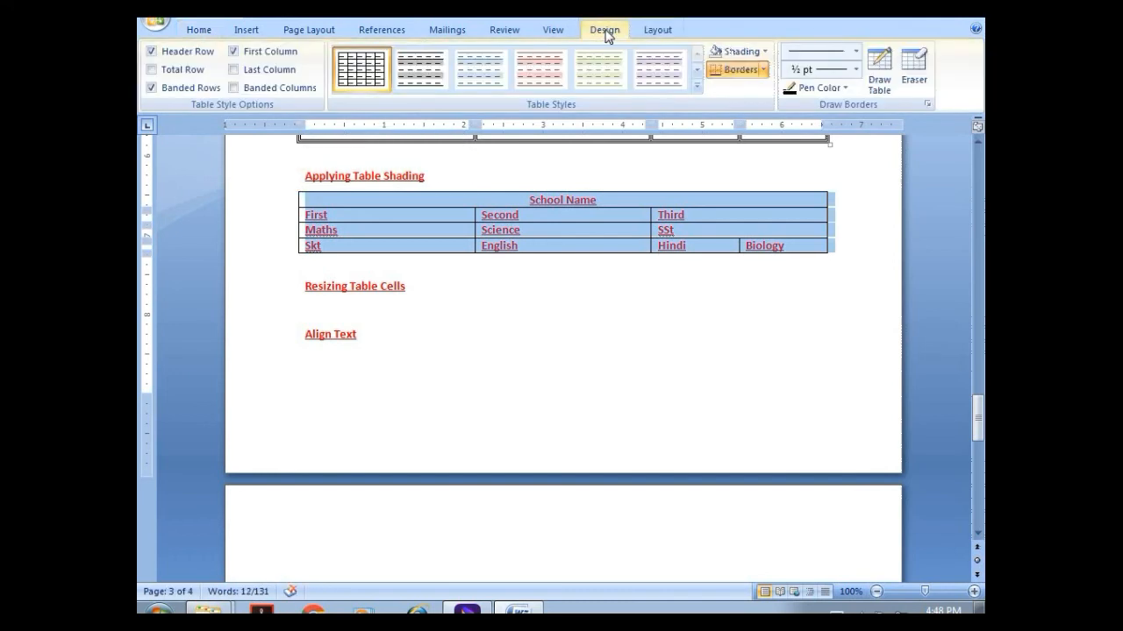
pyautogui.click(734, 50)
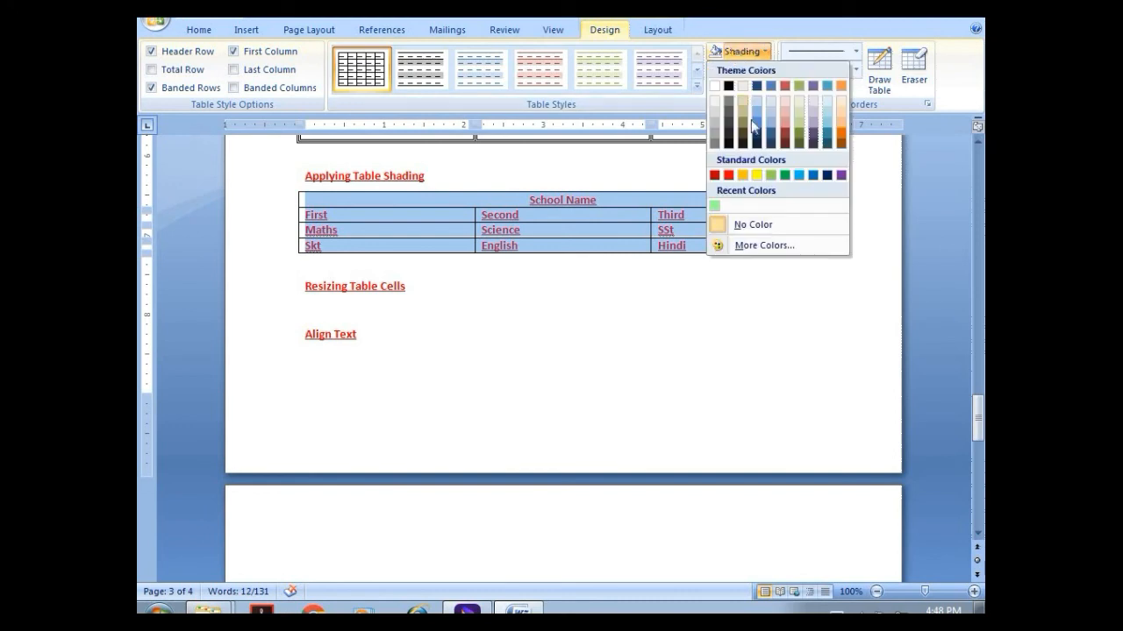
pyautogui.click(757, 176)
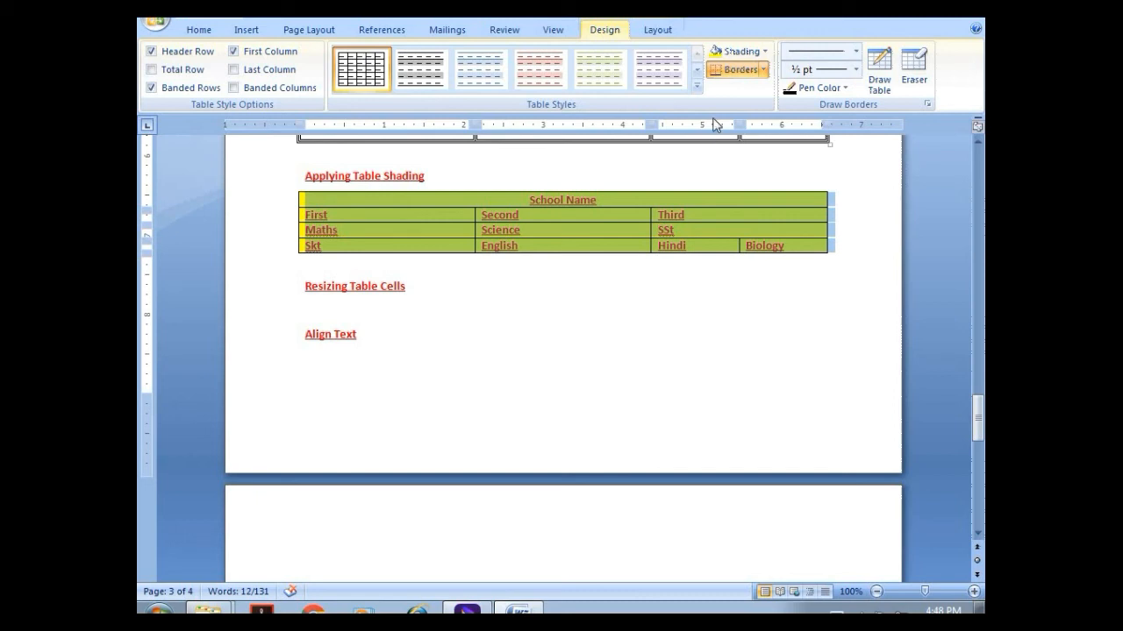
pyautogui.click(762, 51)
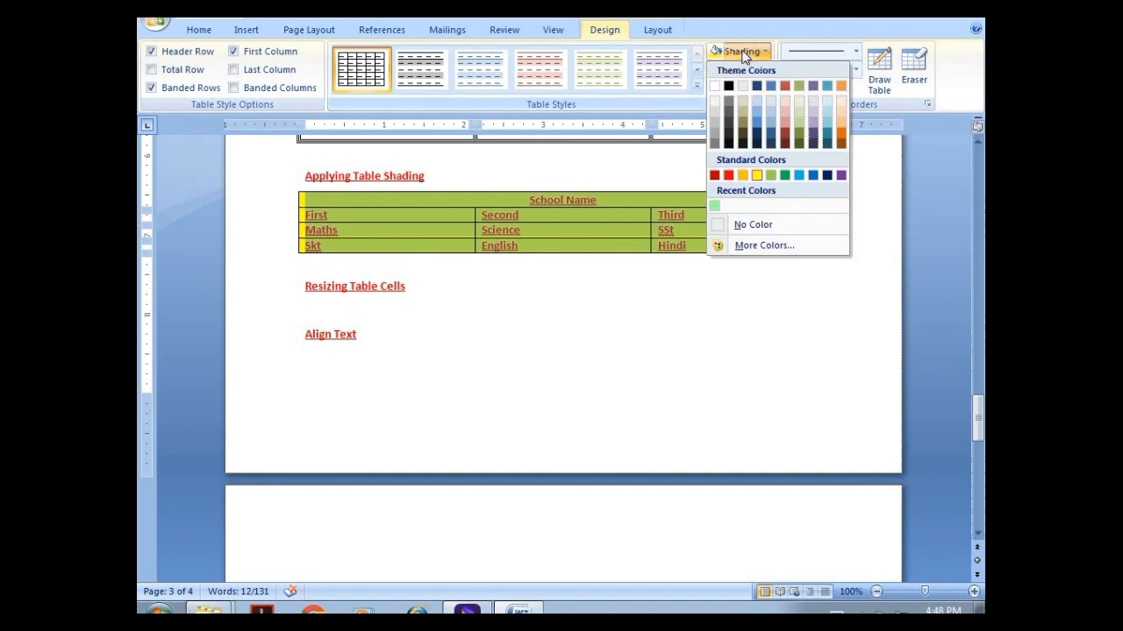
pyautogui.click(752, 246)
pyautogui.click(283, 329)
pyautogui.click(455, 213)
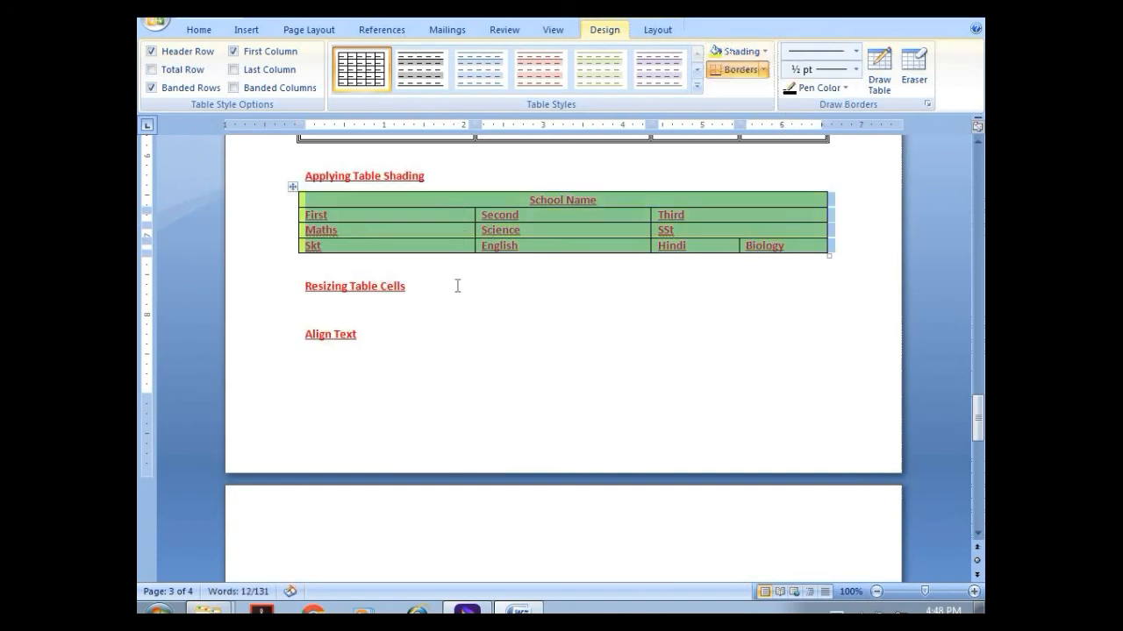
pyautogui.click(423, 290)
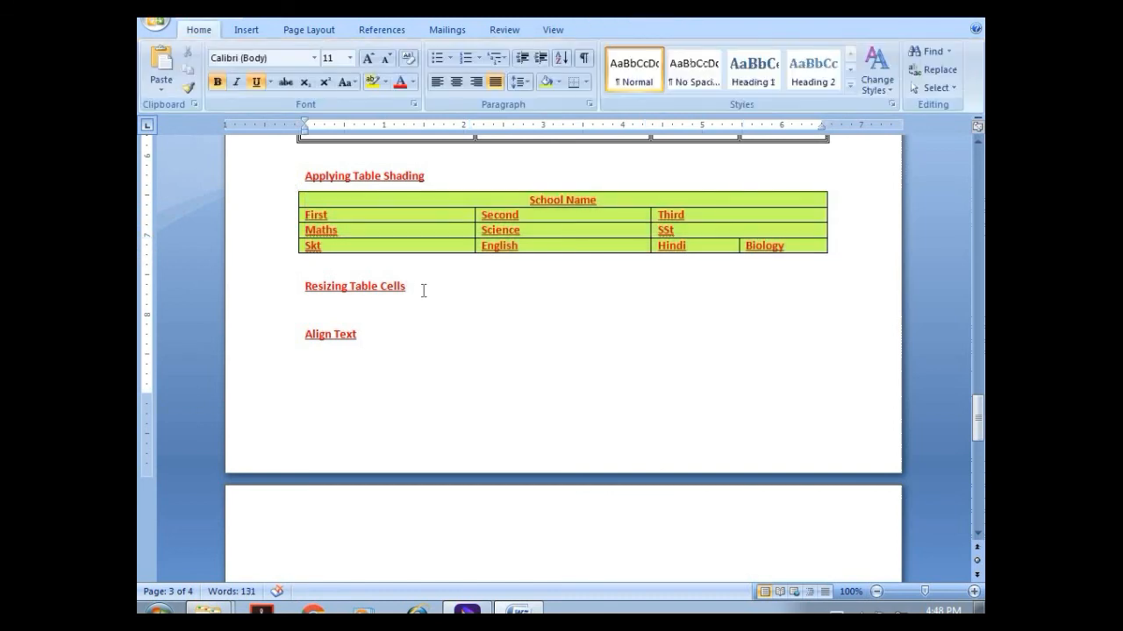
# Copy the shaded School Name table and paste the copy below the "Resizing Table Cells" heading.
pyautogui.press('Return')
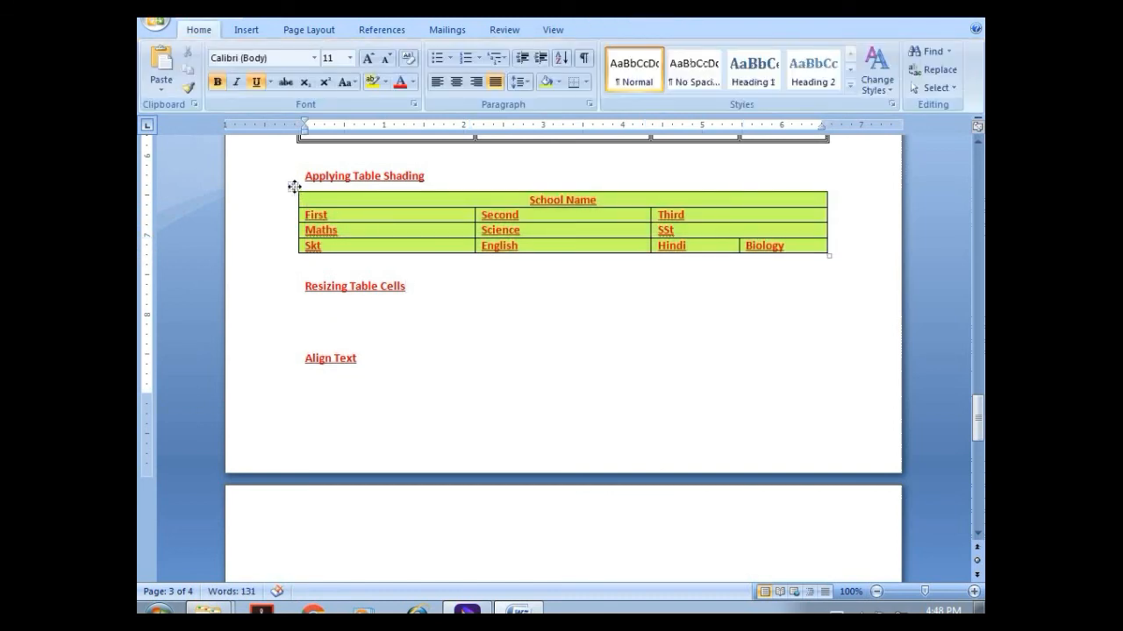
pyautogui.click(294, 186)
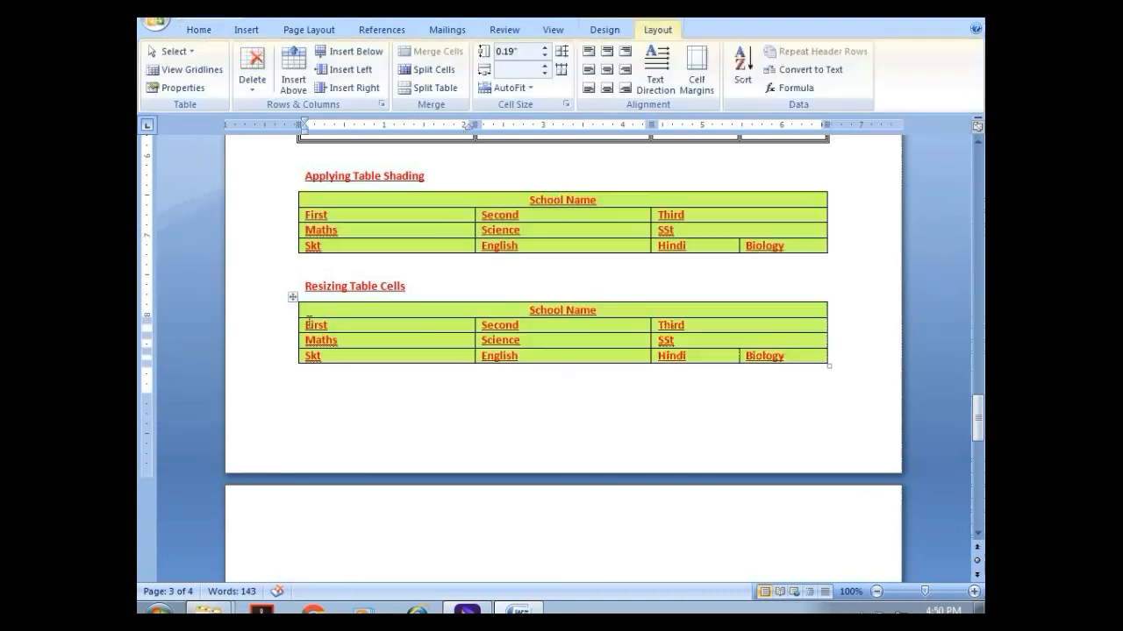
# Set the row height to 0.5" and the width to 2.6" for the "First" cell of the table under "Resizing Table Cells".
pyautogui.doubleClick(309, 321)
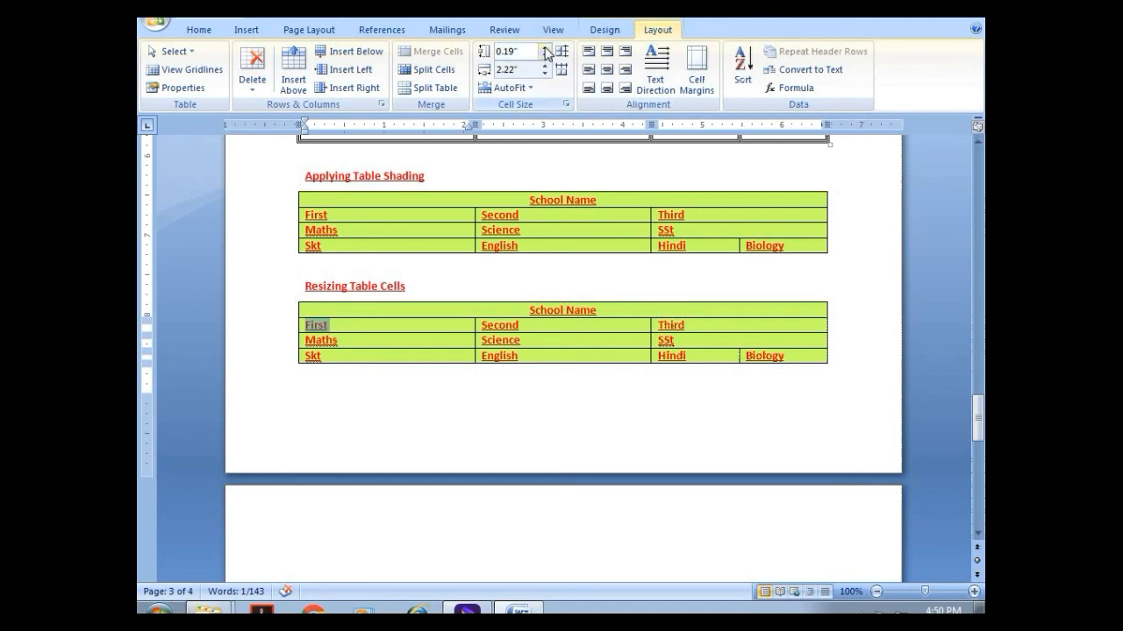
pyautogui.click(545, 51)
pyautogui.click(544, 51)
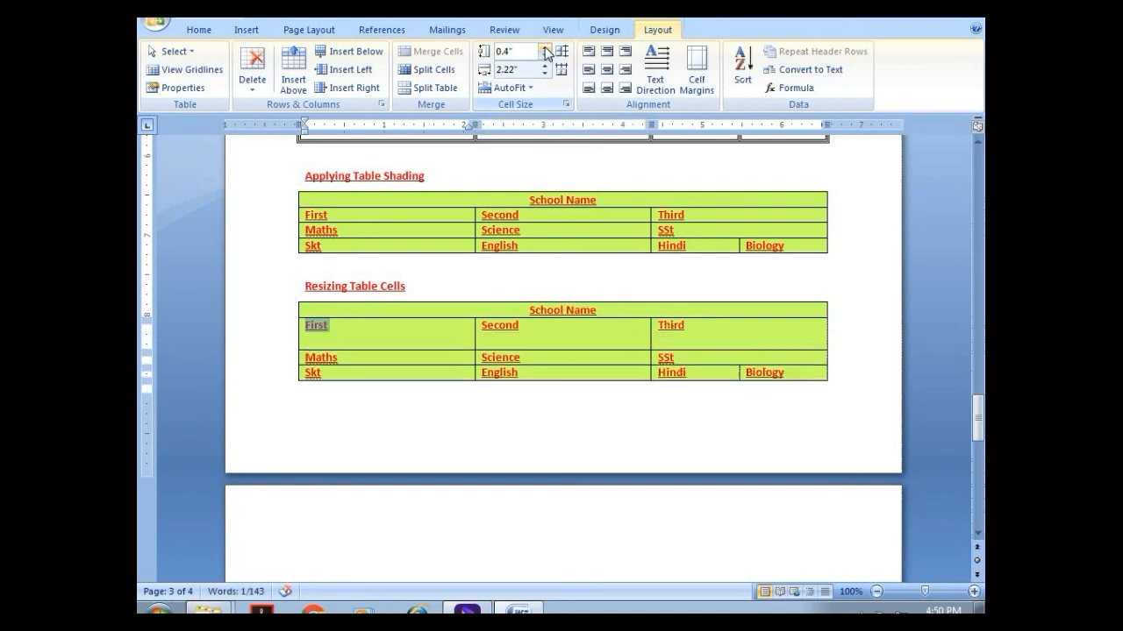
pyautogui.click(545, 51)
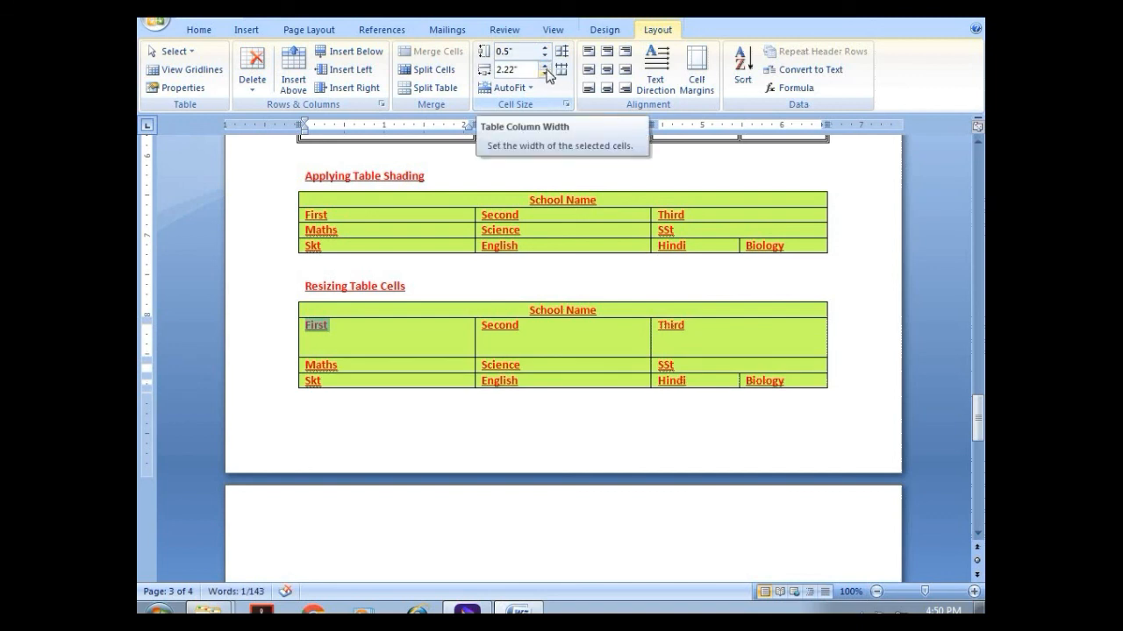
pyautogui.click(545, 65)
pyautogui.click(545, 65)
pyautogui.click(544, 65)
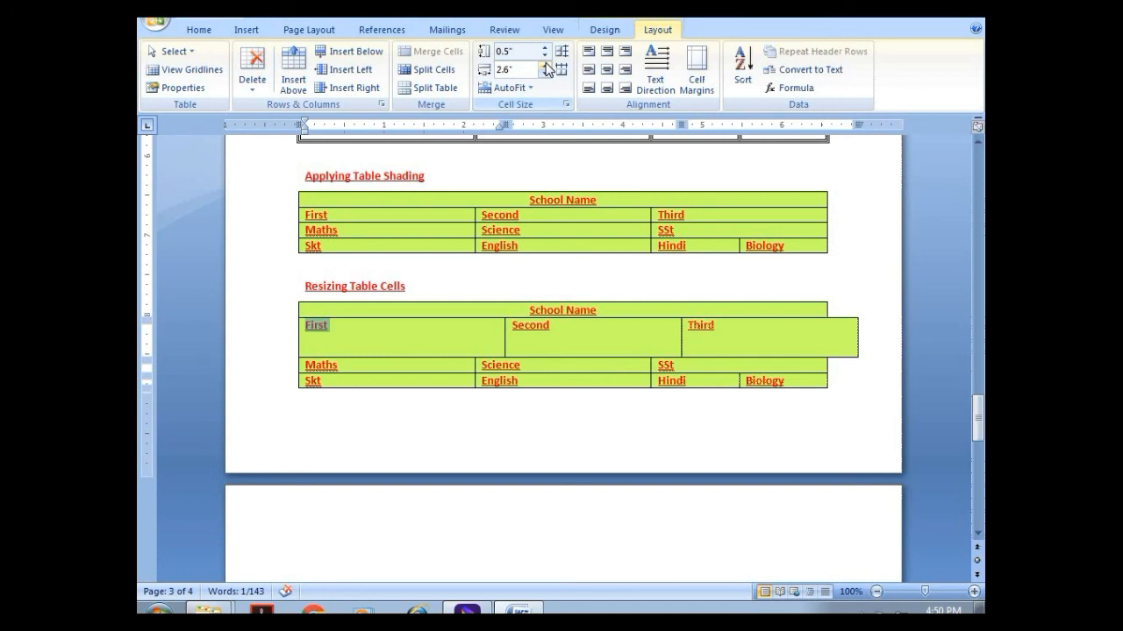
# Set the "Maths" cell of the table under "Resizing Table Cells" to a 0.5" row height and a 2.6" width.
pyautogui.click(474, 364)
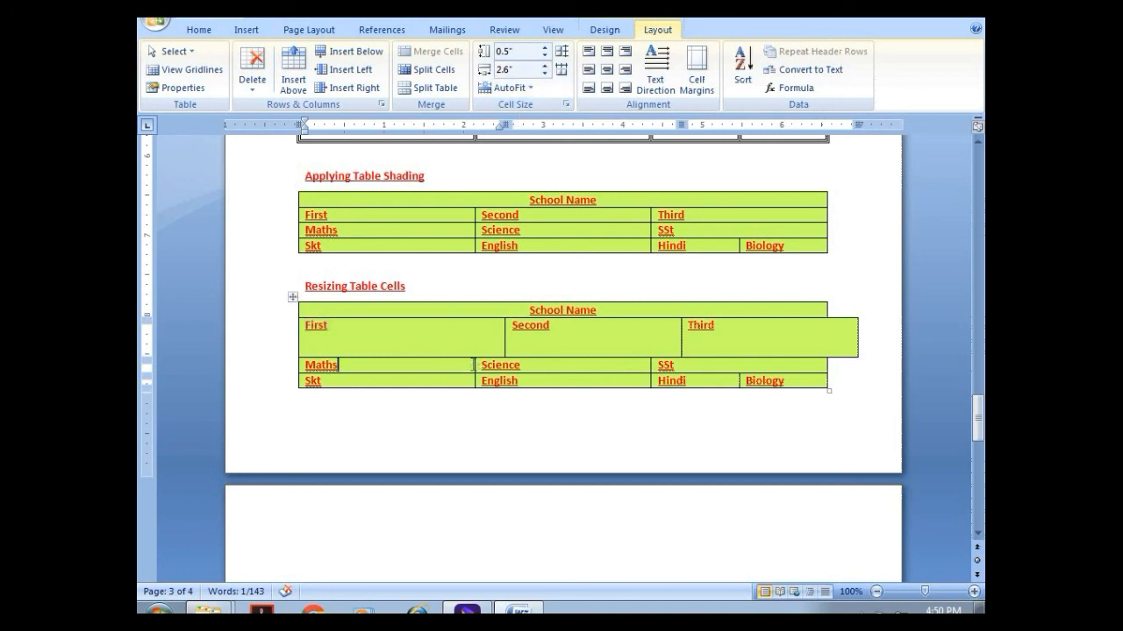
pyautogui.click(300, 367)
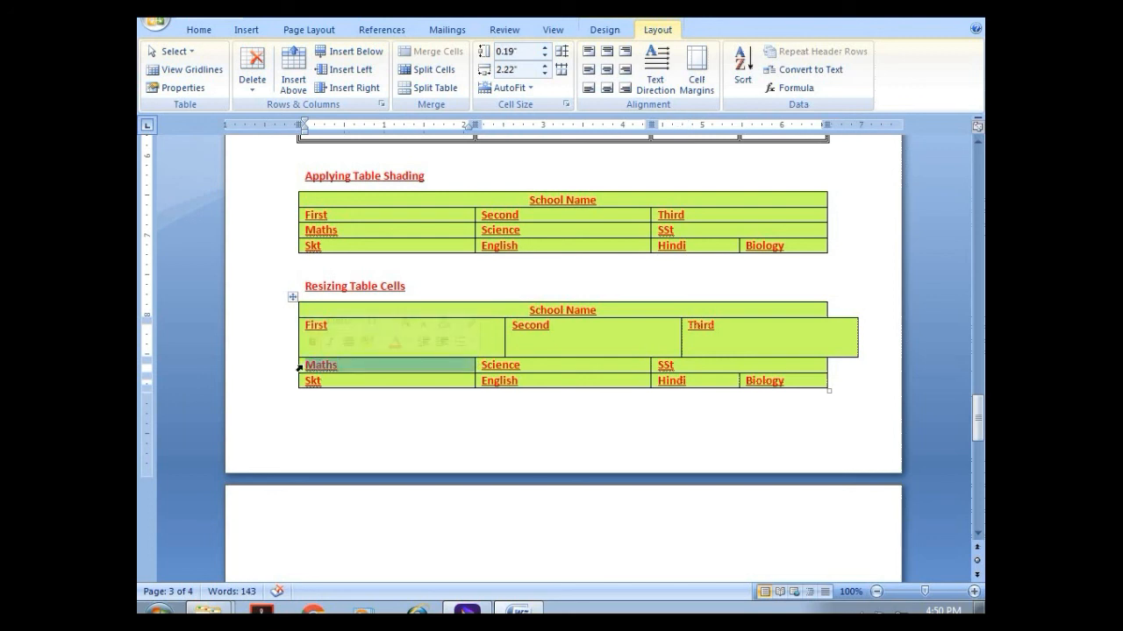
pyautogui.click(545, 49)
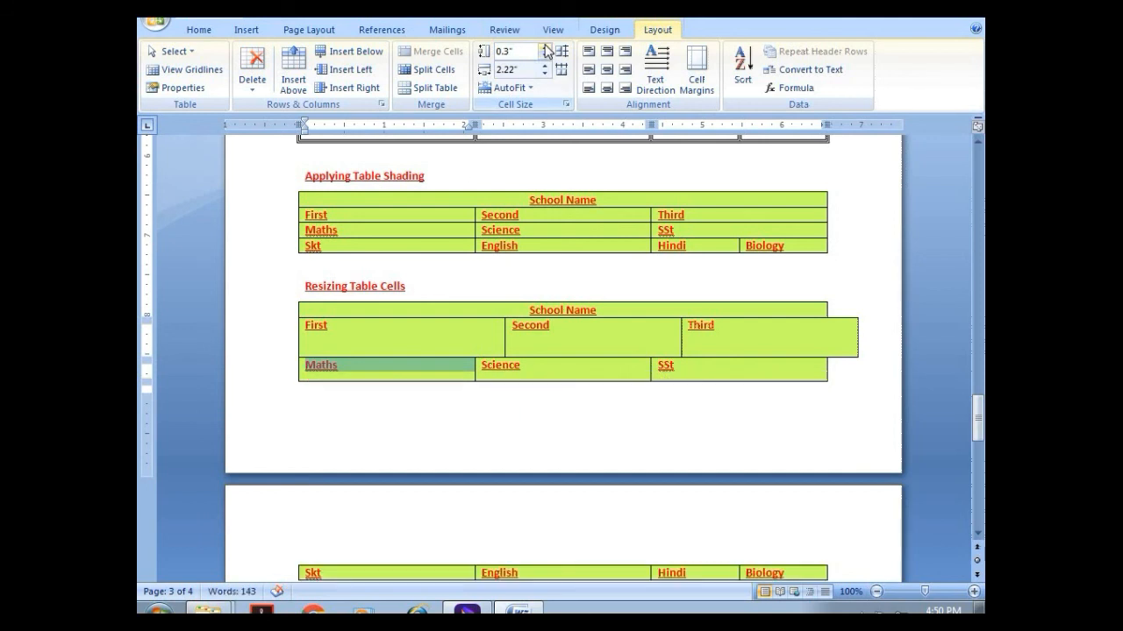
pyautogui.click(545, 50)
pyautogui.click(545, 49)
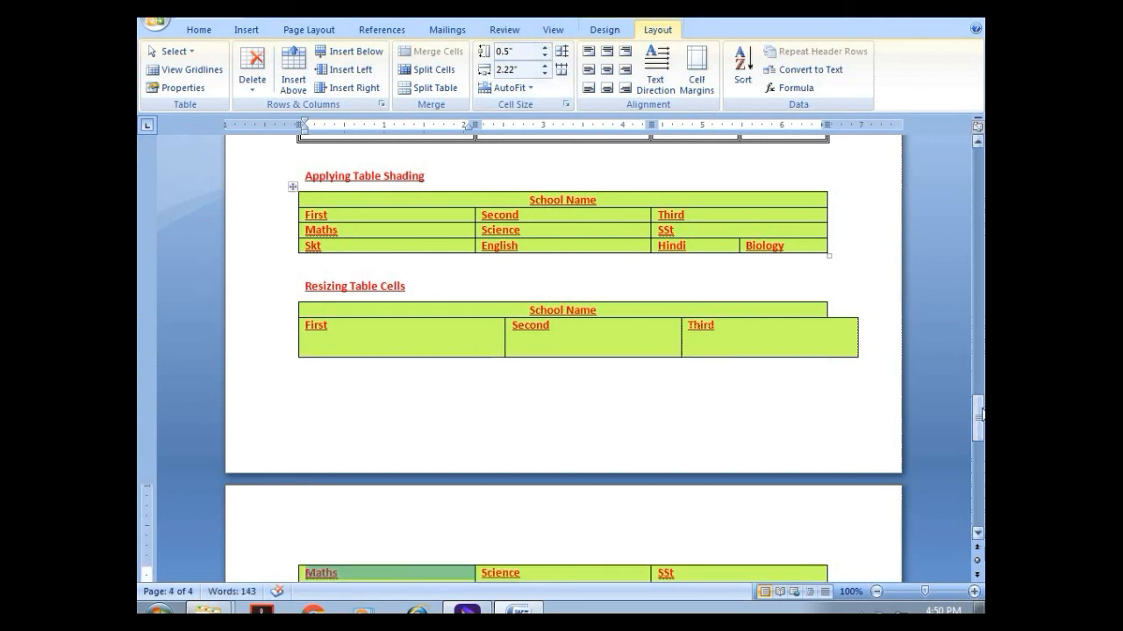
pyautogui.moveTo(982, 414); pyautogui.dragTo(982, 433)
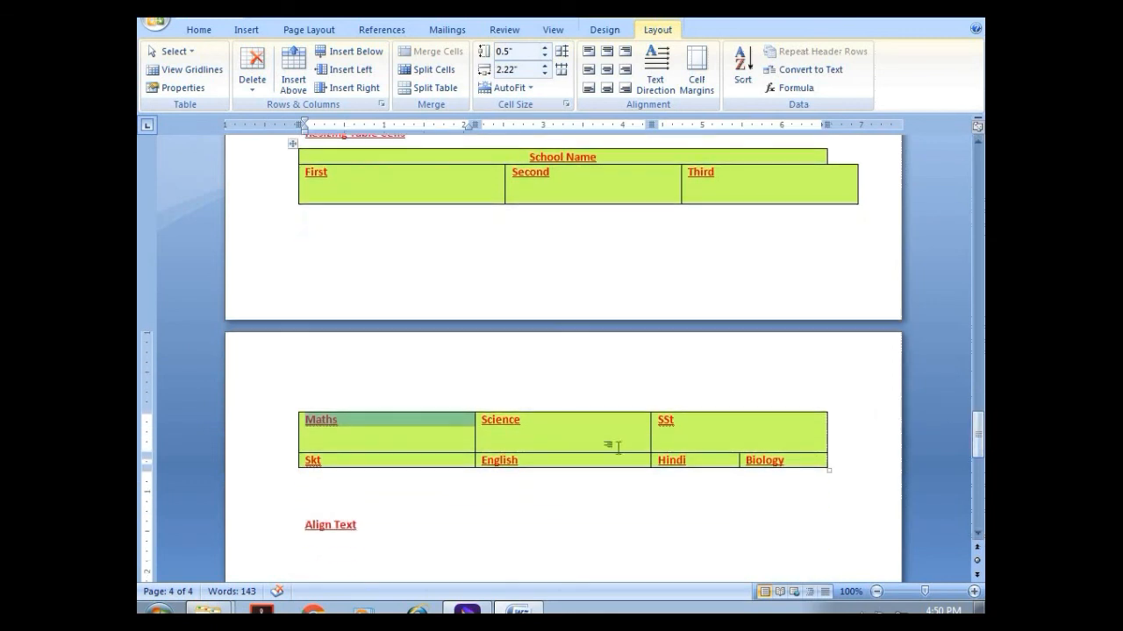
pyautogui.click(544, 65)
pyautogui.click(545, 66)
pyautogui.click(545, 65)
pyautogui.click(545, 66)
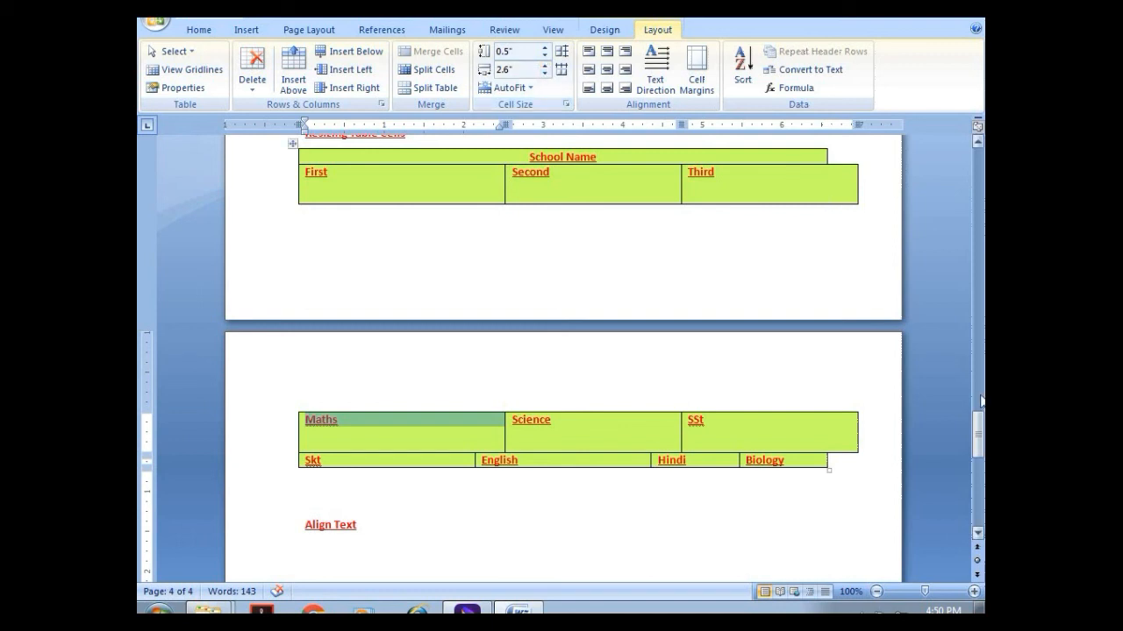
# Add a new line below the "Align Text" heading and paste a copy of the shaded School Name table there.
pyautogui.moveTo(980, 440); pyautogui.dragTo(980, 467)
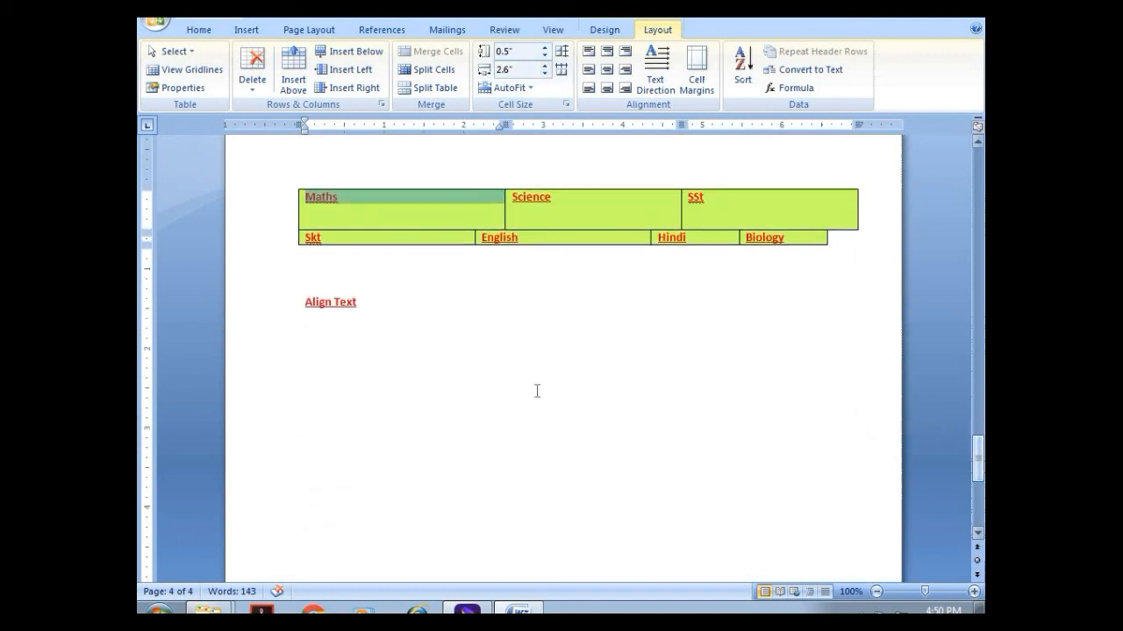
pyautogui.click(385, 301)
pyautogui.press('Return')
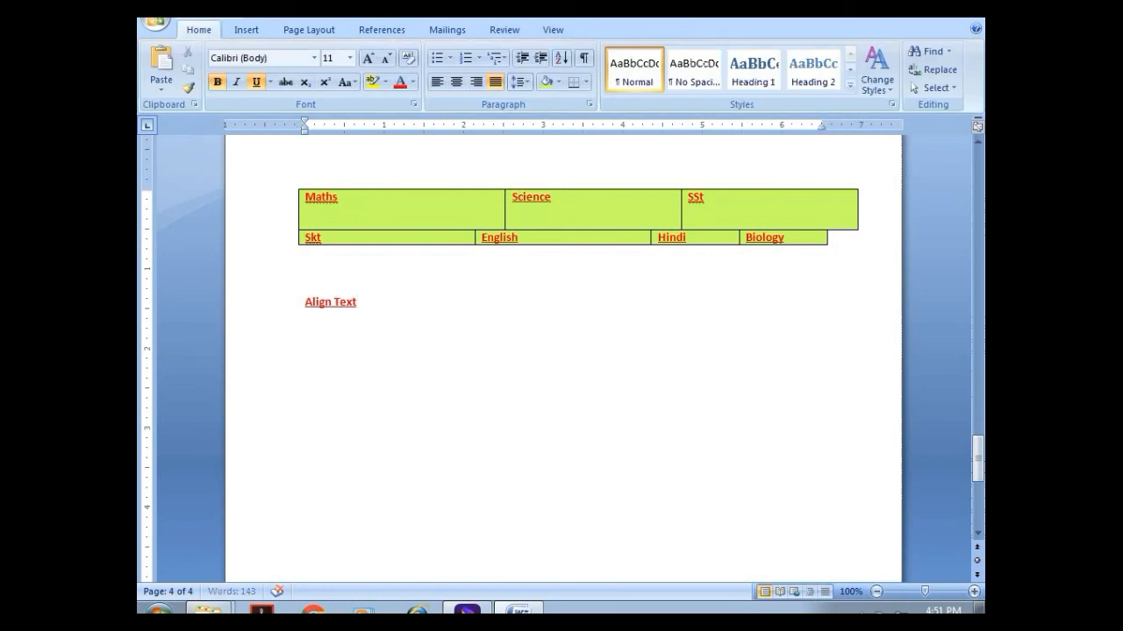
pyautogui.write('School Name First\tSecond\tThird Maths\tScience\tSSt Skt\tEnglish\tHindi\tBiology')
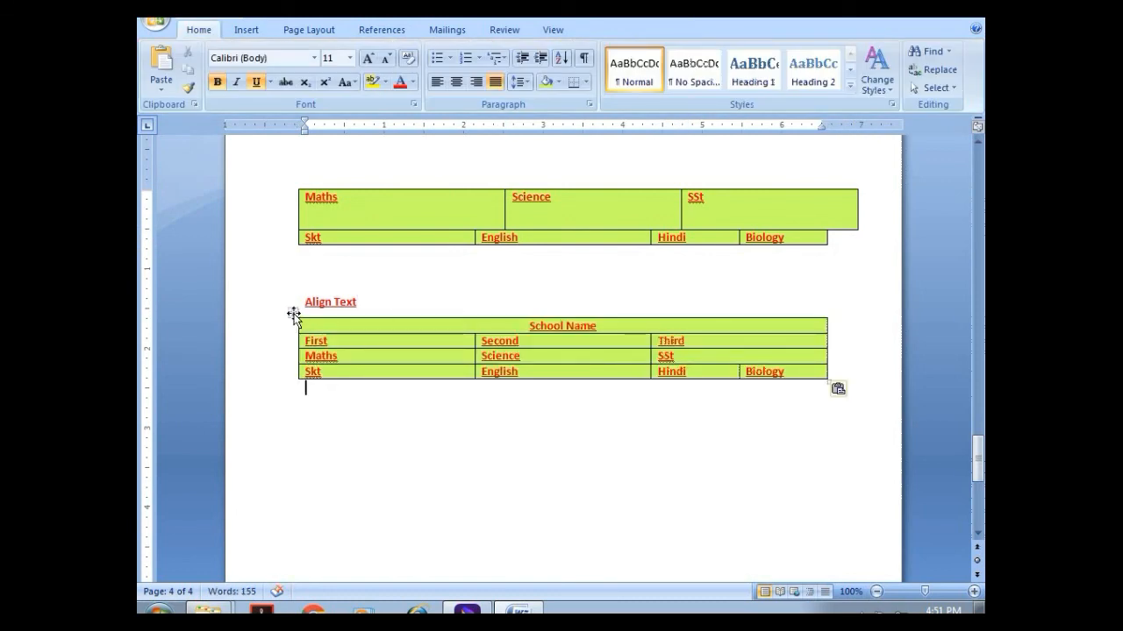
# Select the whole table under "Align Text" and apply top center, top right, center left, center, center right and bottom left cell alignment in turn.
pyautogui.click(291, 316)
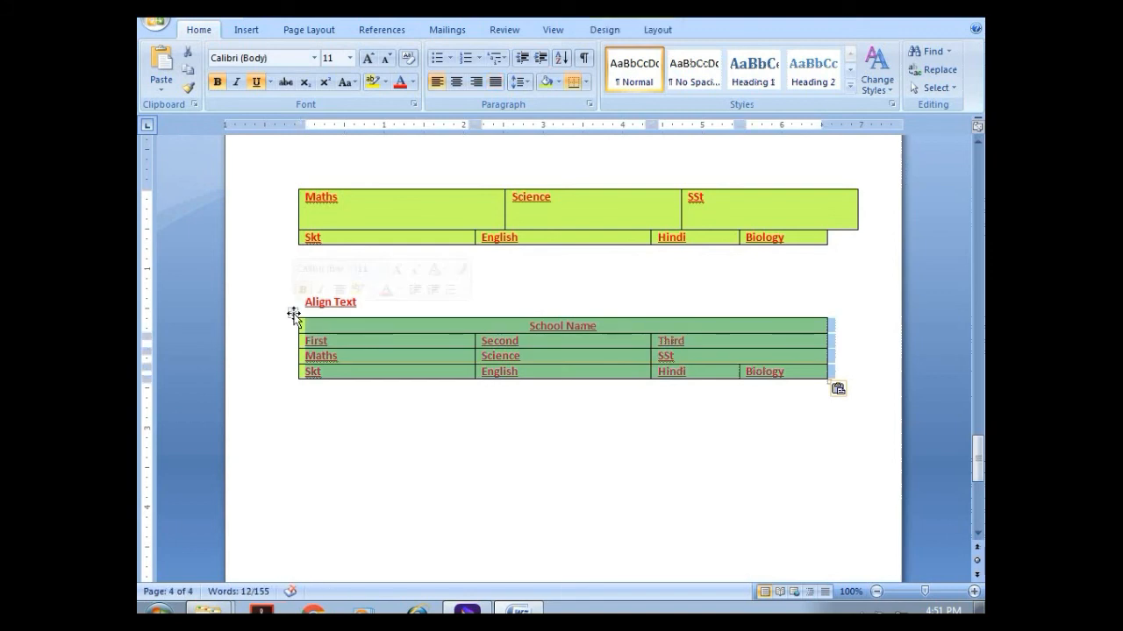
pyautogui.click(665, 32)
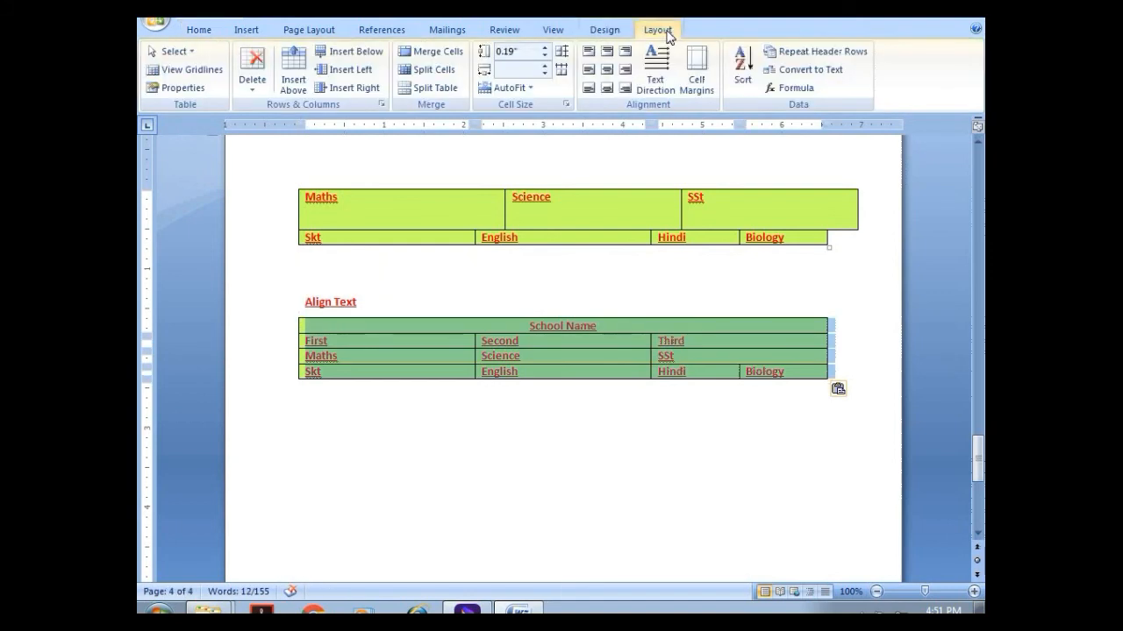
pyautogui.click(606, 52)
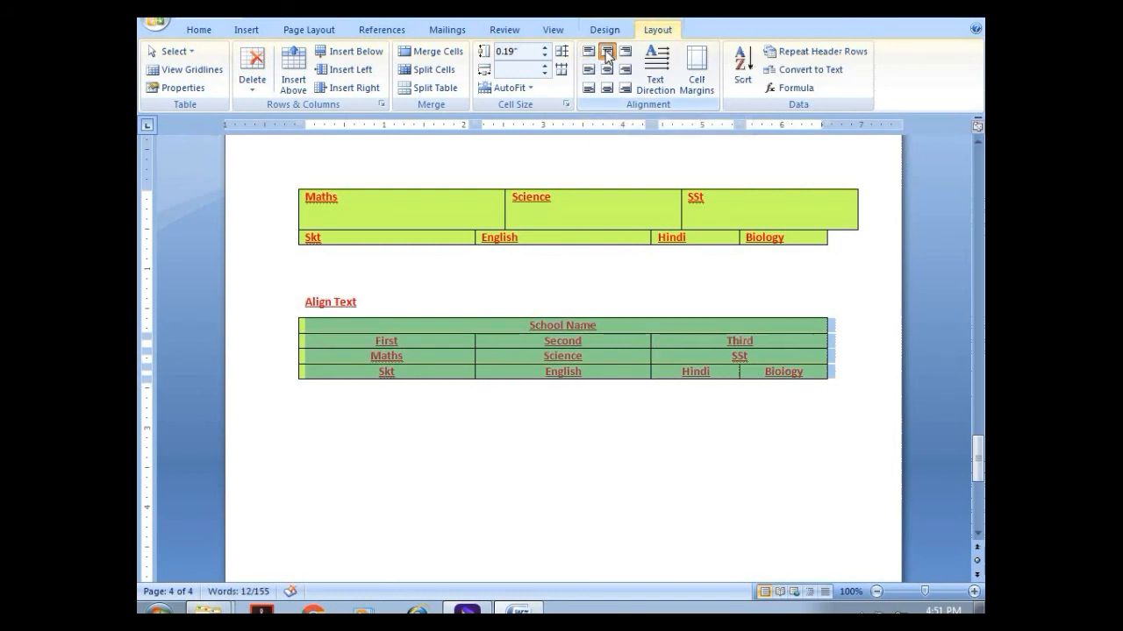
pyautogui.click(625, 53)
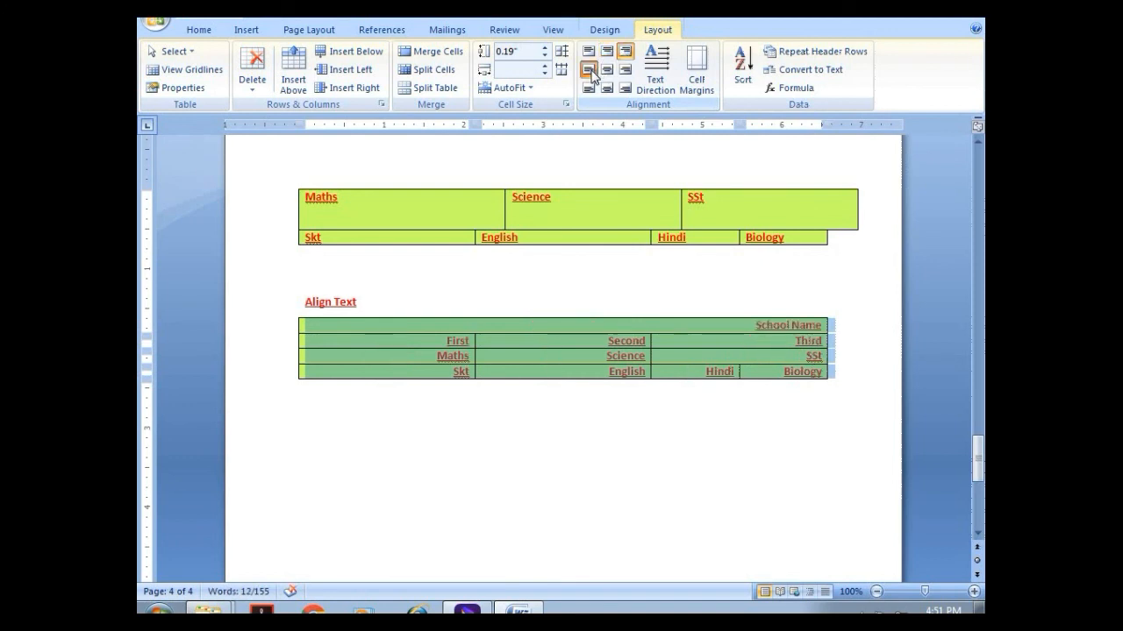
pyautogui.click(593, 76)
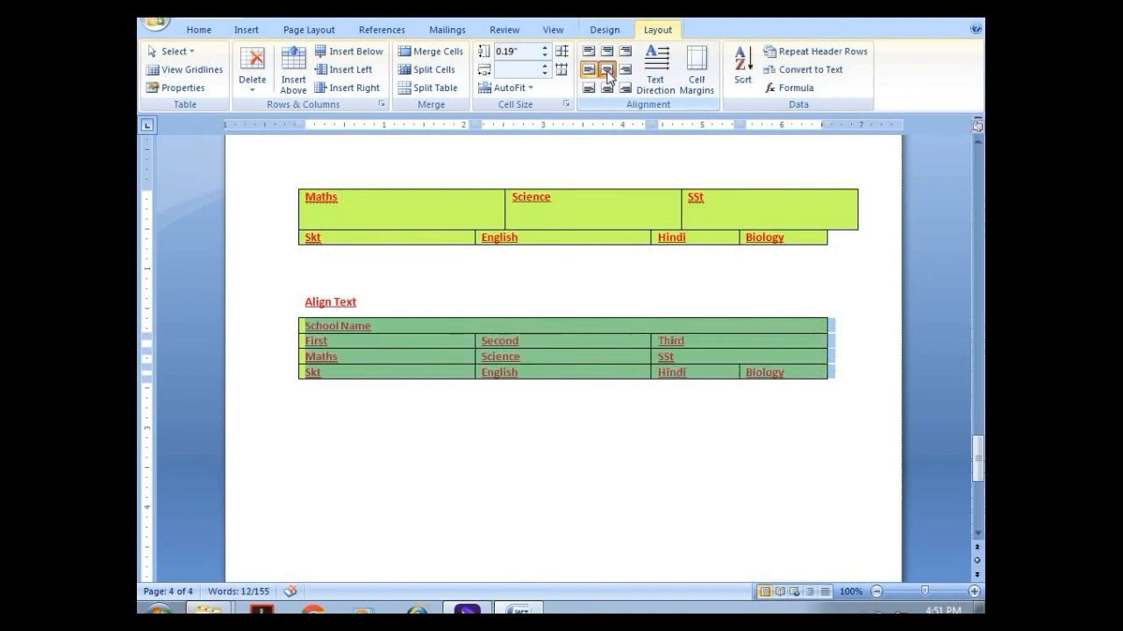
pyautogui.click(607, 70)
pyautogui.click(625, 69)
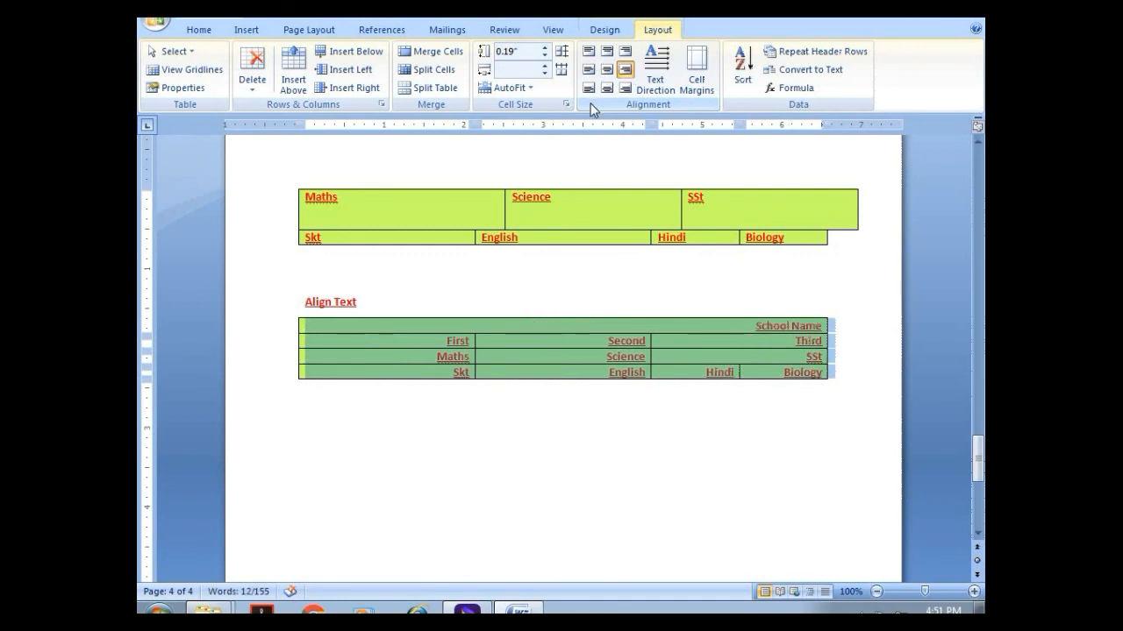
pyautogui.click(588, 88)
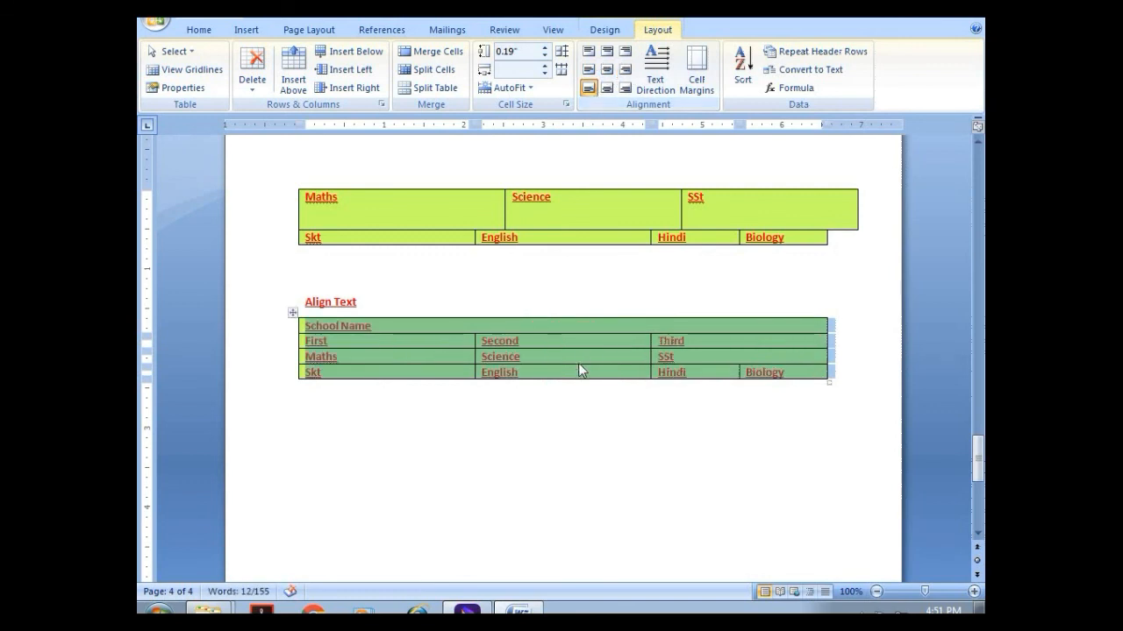
# Make the last row of the table under "Align Text" taller, and apply bottom center, bottom right and finally center left alignment to all cells.
pyautogui.moveTo(576, 378); pyautogui.dragTo(577, 426)
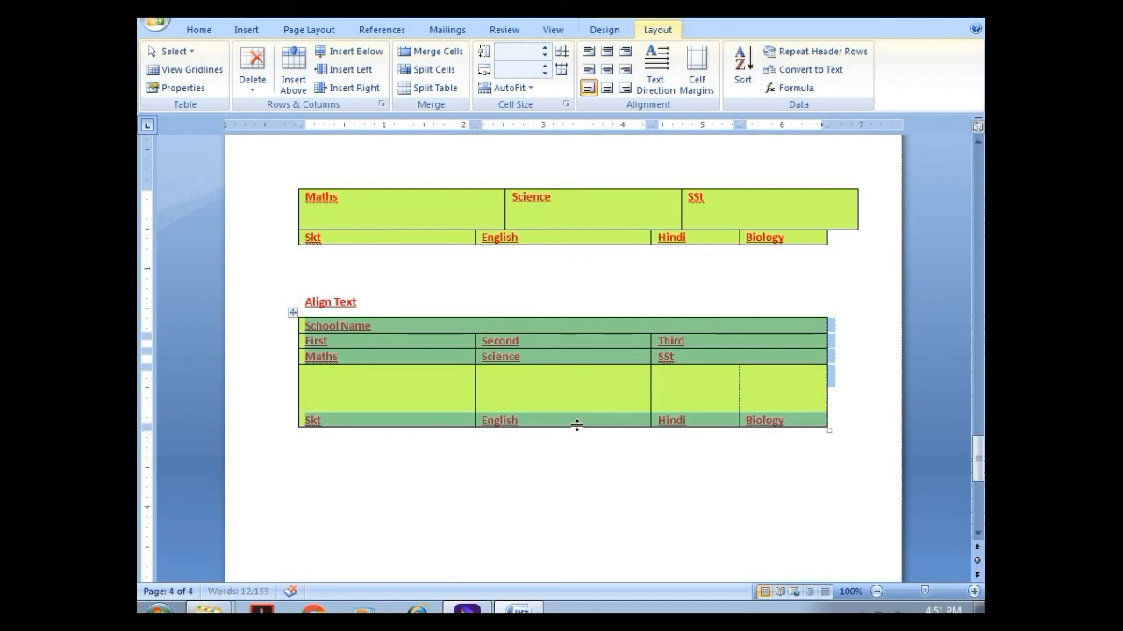
pyautogui.click(606, 88)
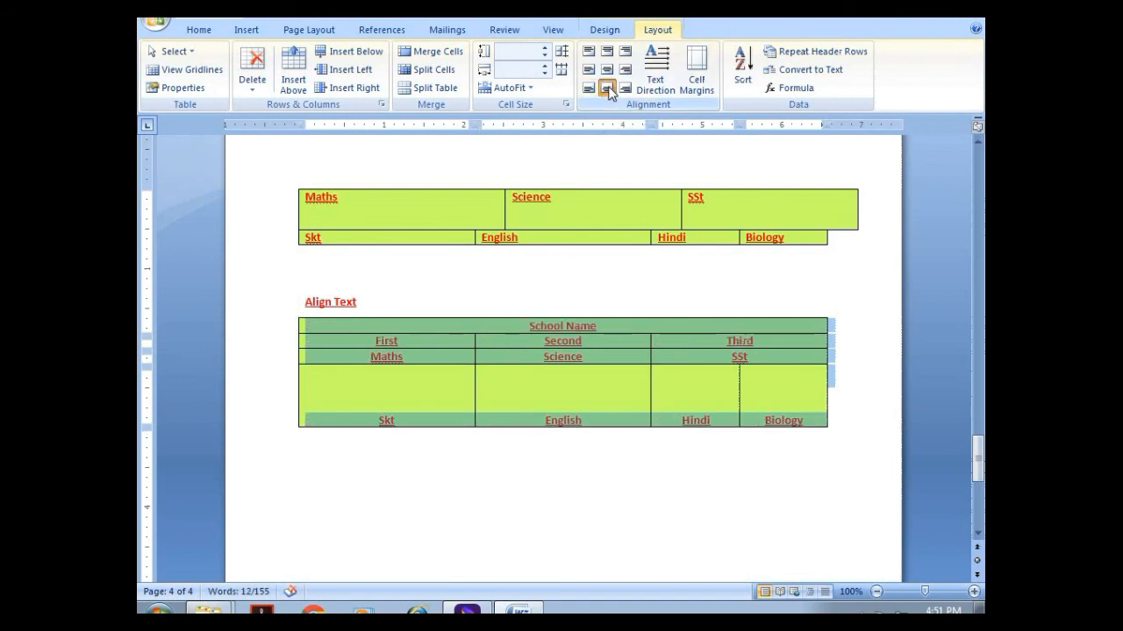
pyautogui.click(625, 90)
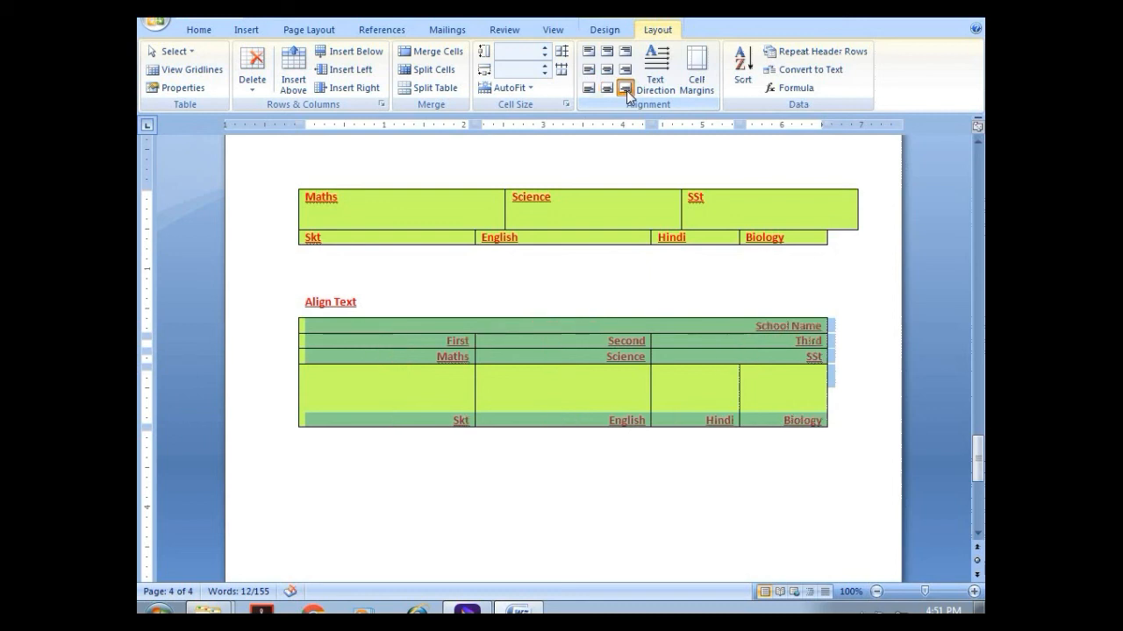
pyautogui.click(588, 70)
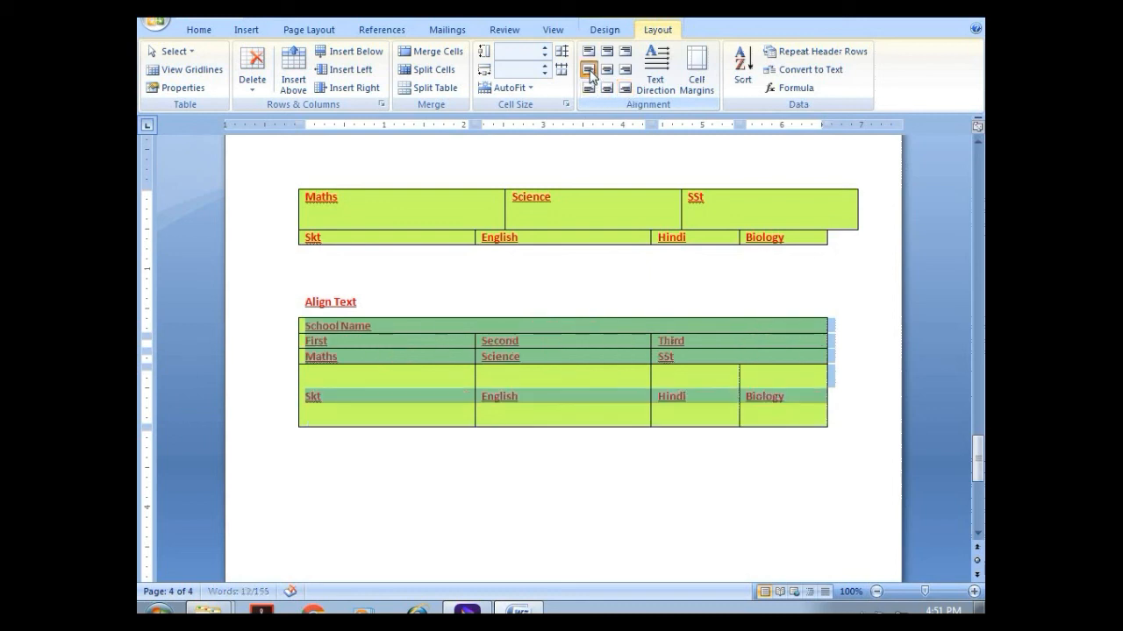